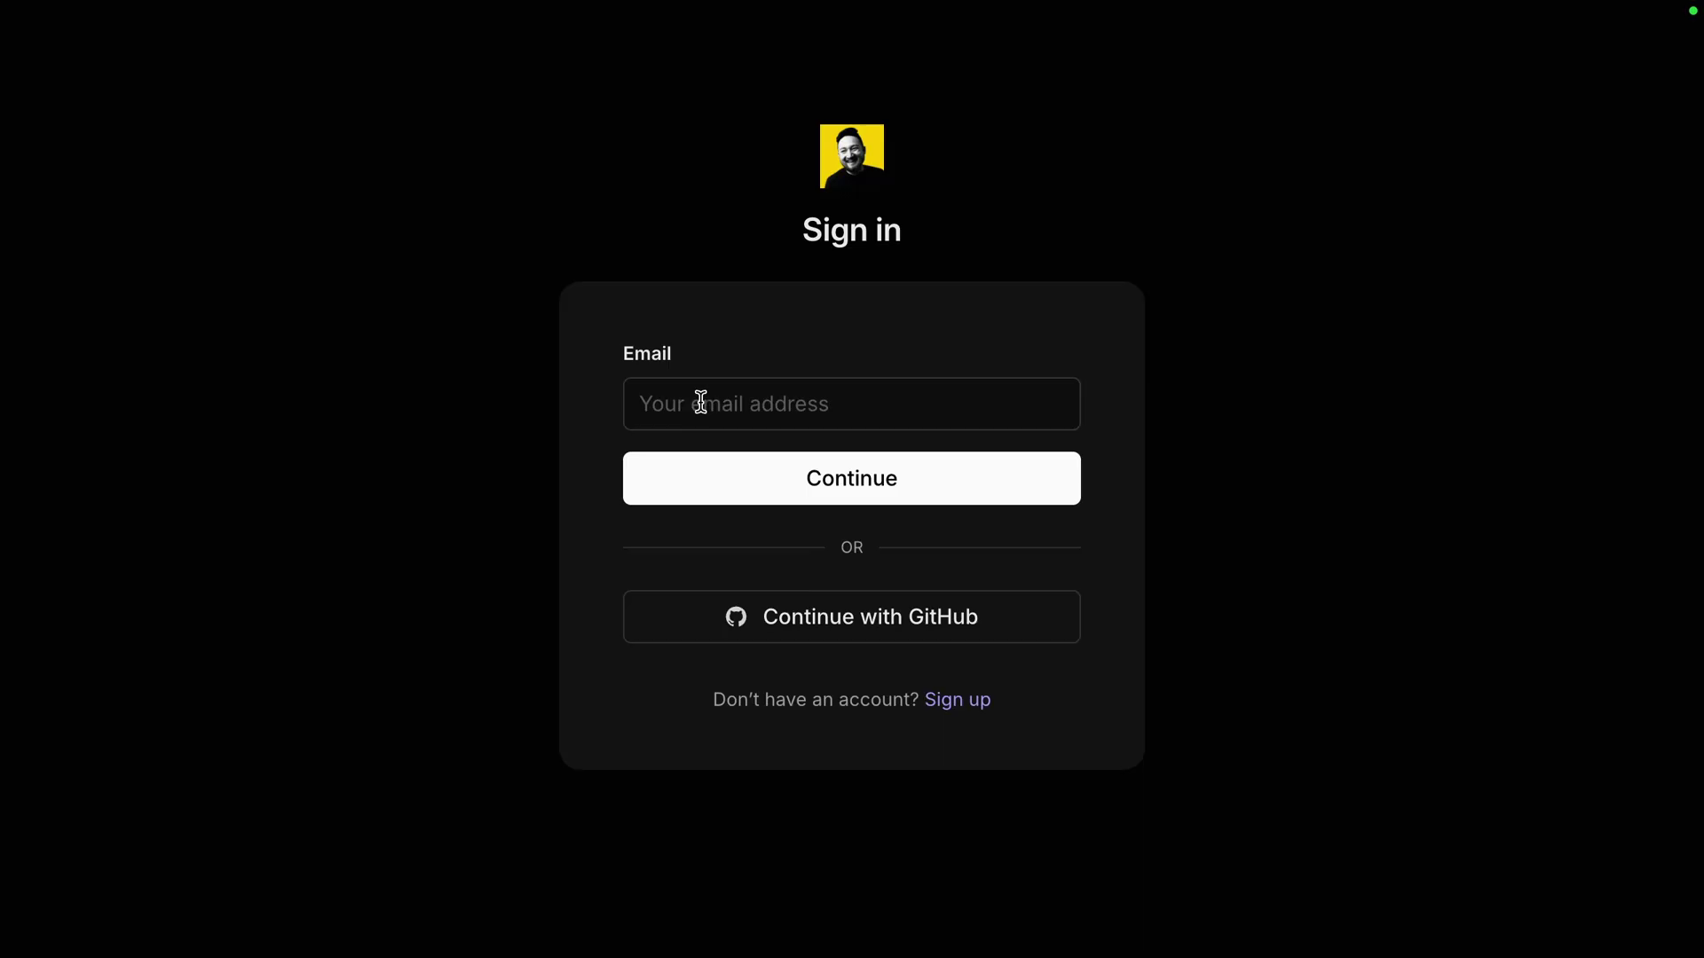
Sign in with the account email so the MCP server shows Connected, then start Deploy to Cloudflare
click(734, 455)
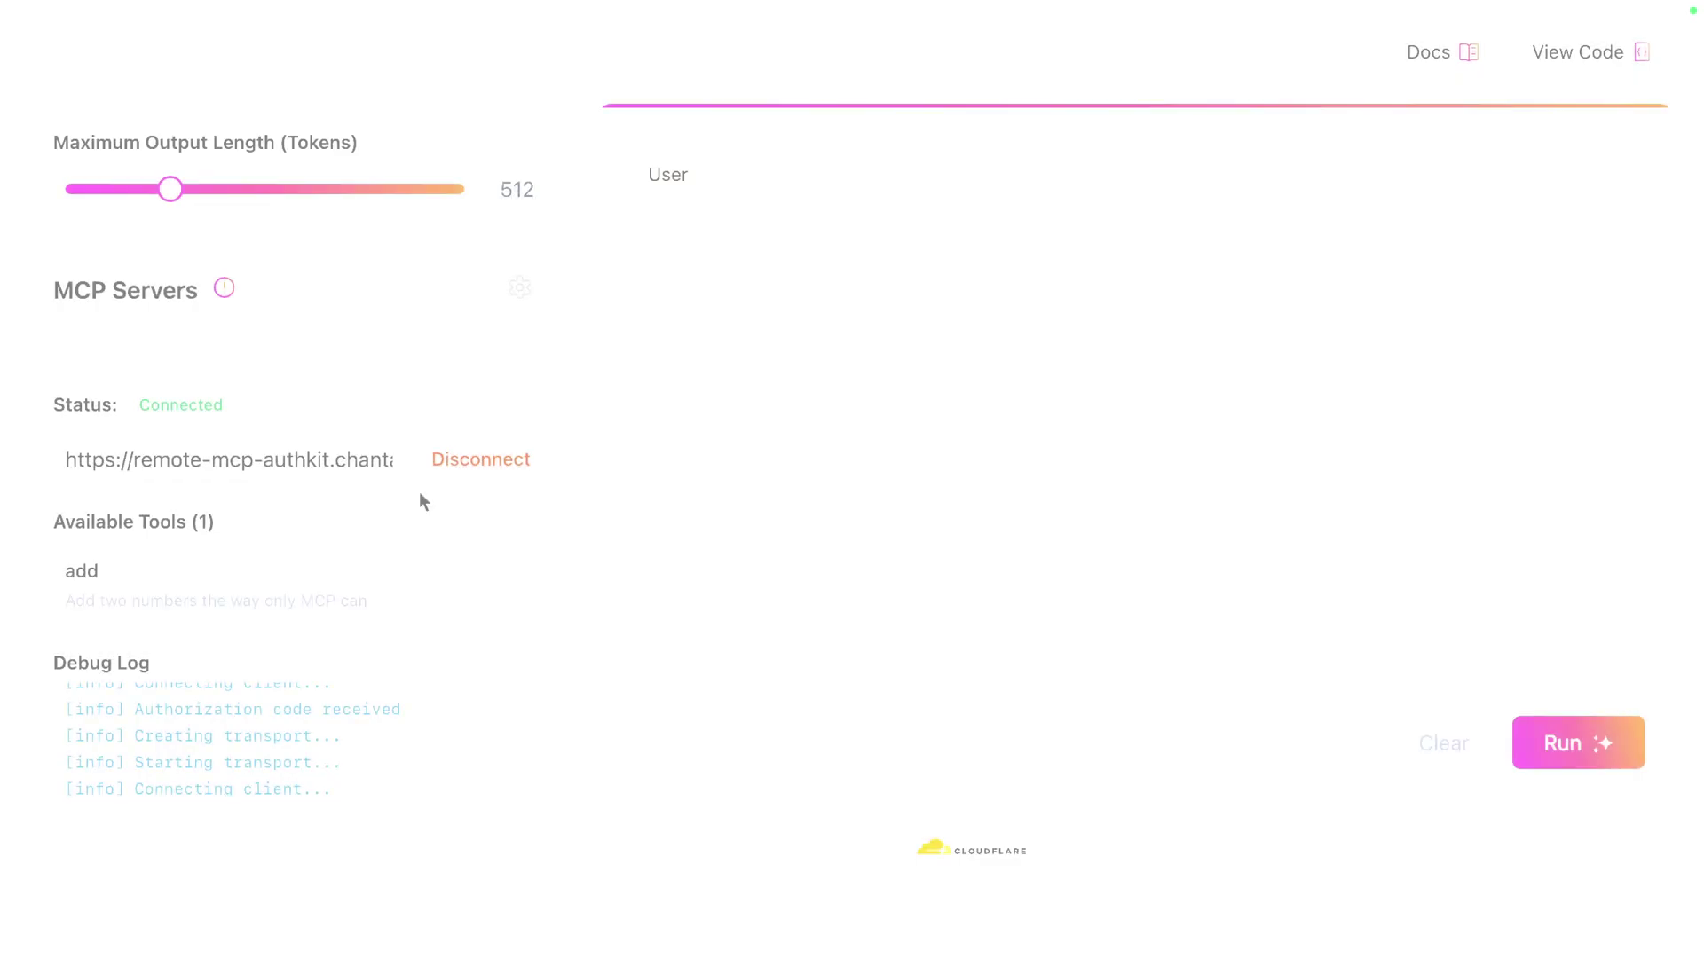
drag(229, 407, 135, 336)
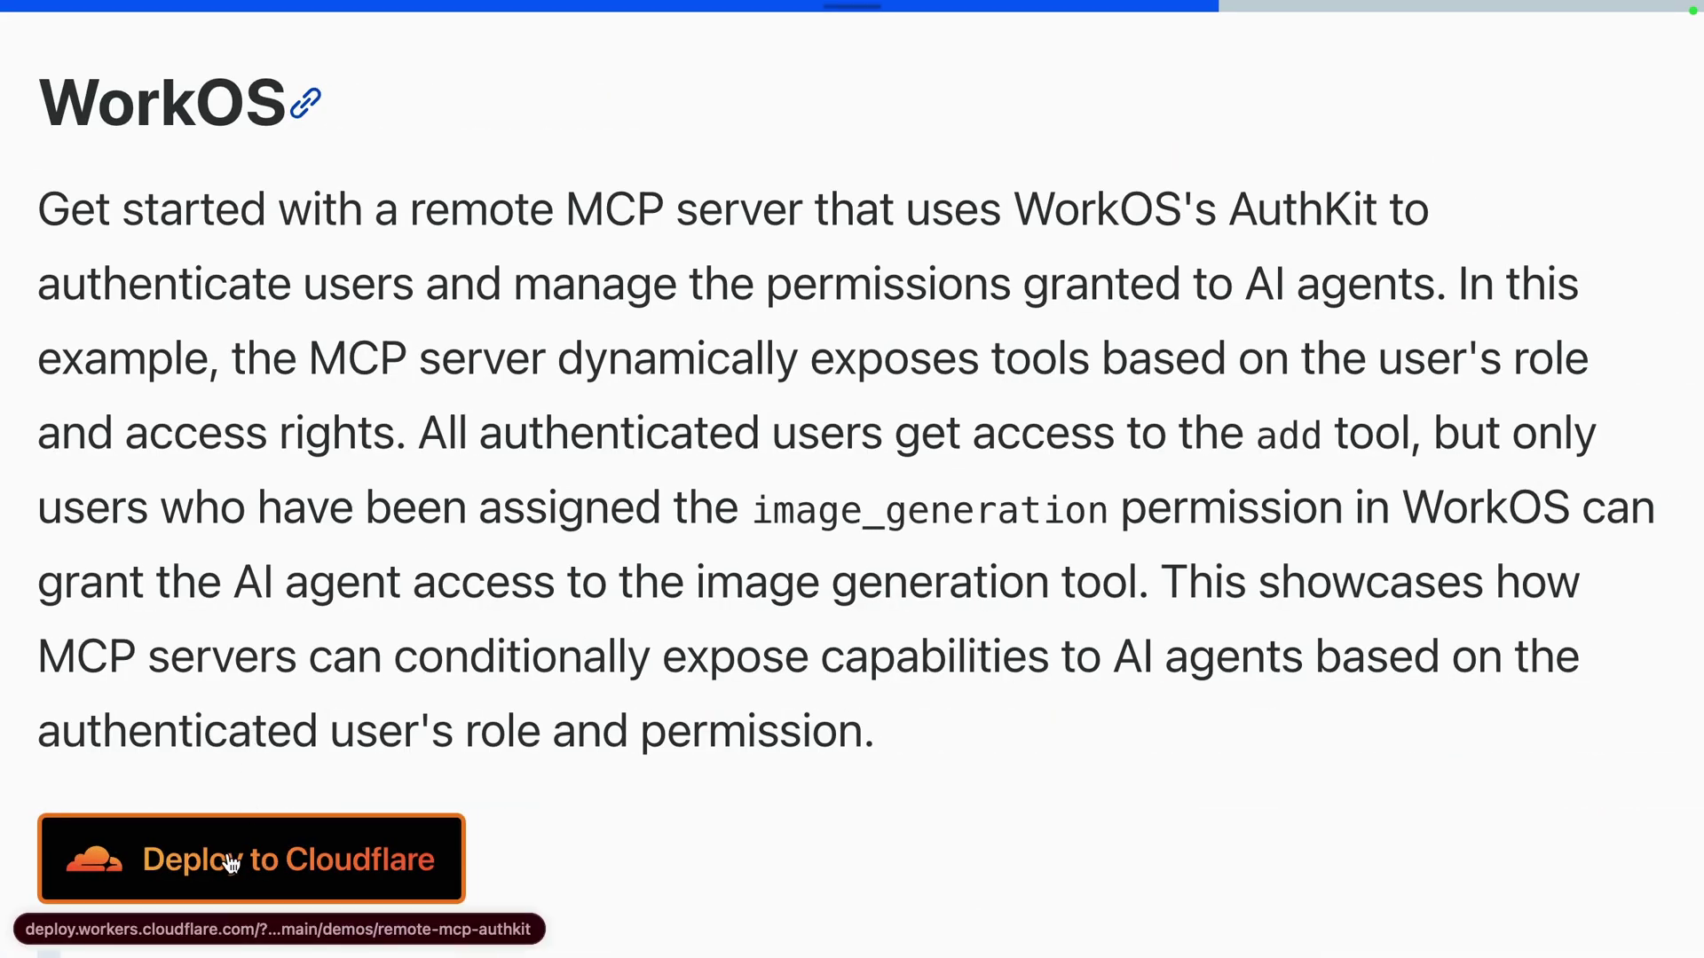
click(231, 855)
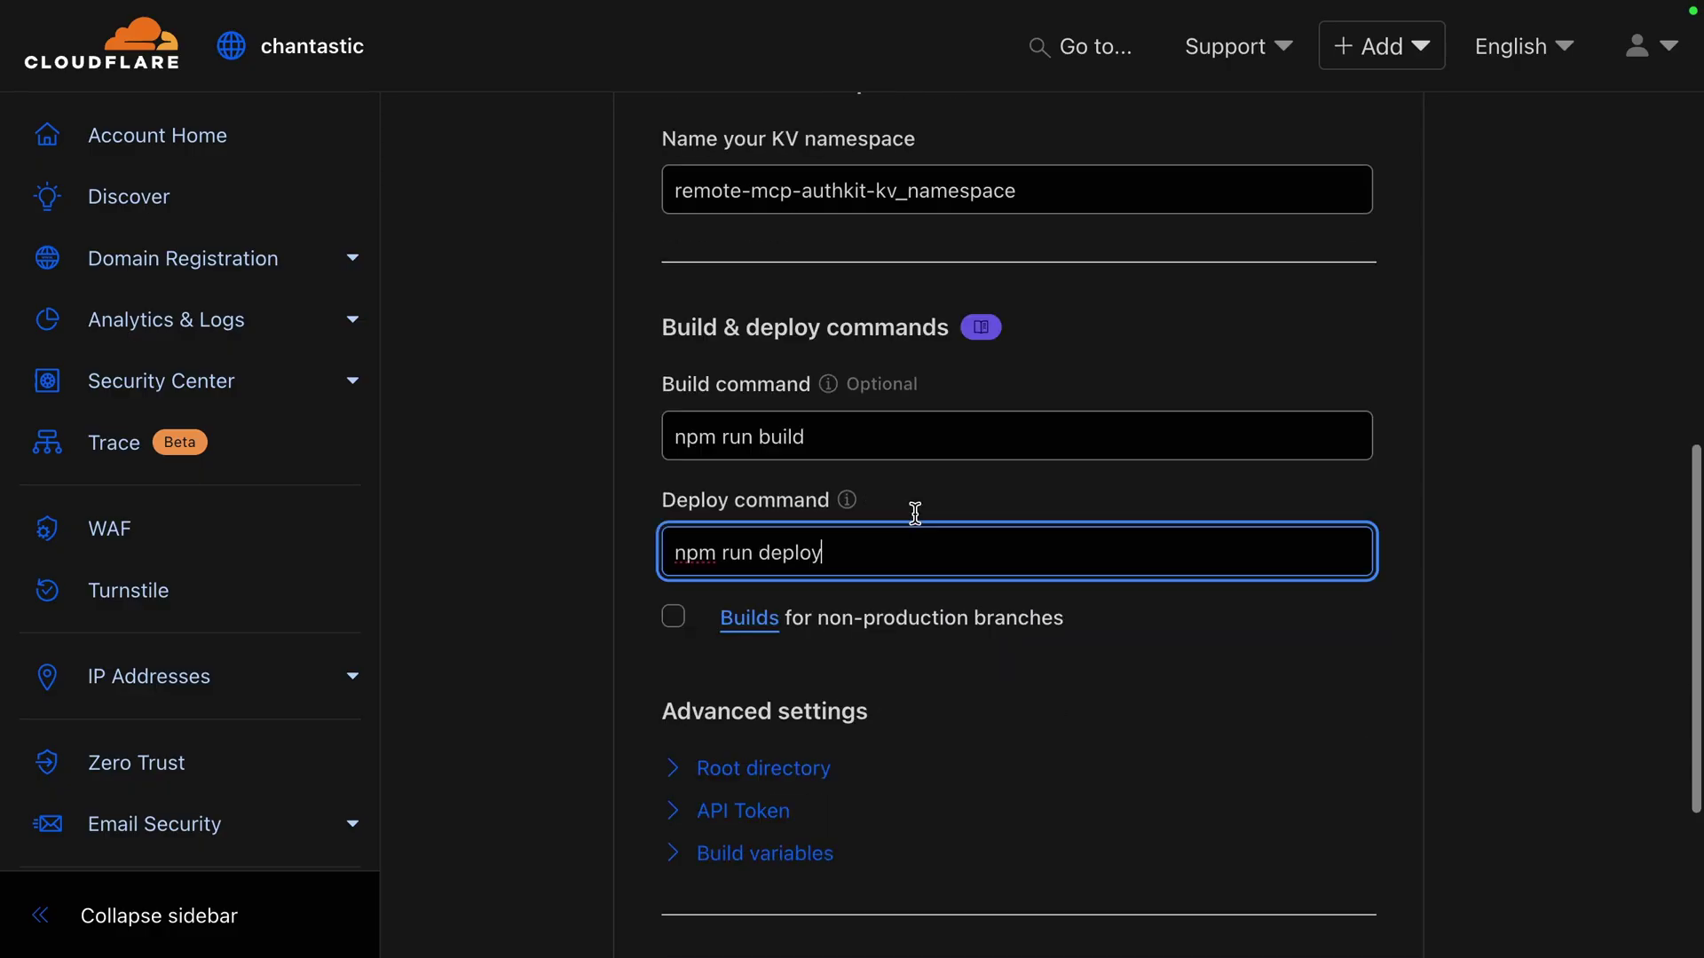
scroll(915, 520, down, 3)
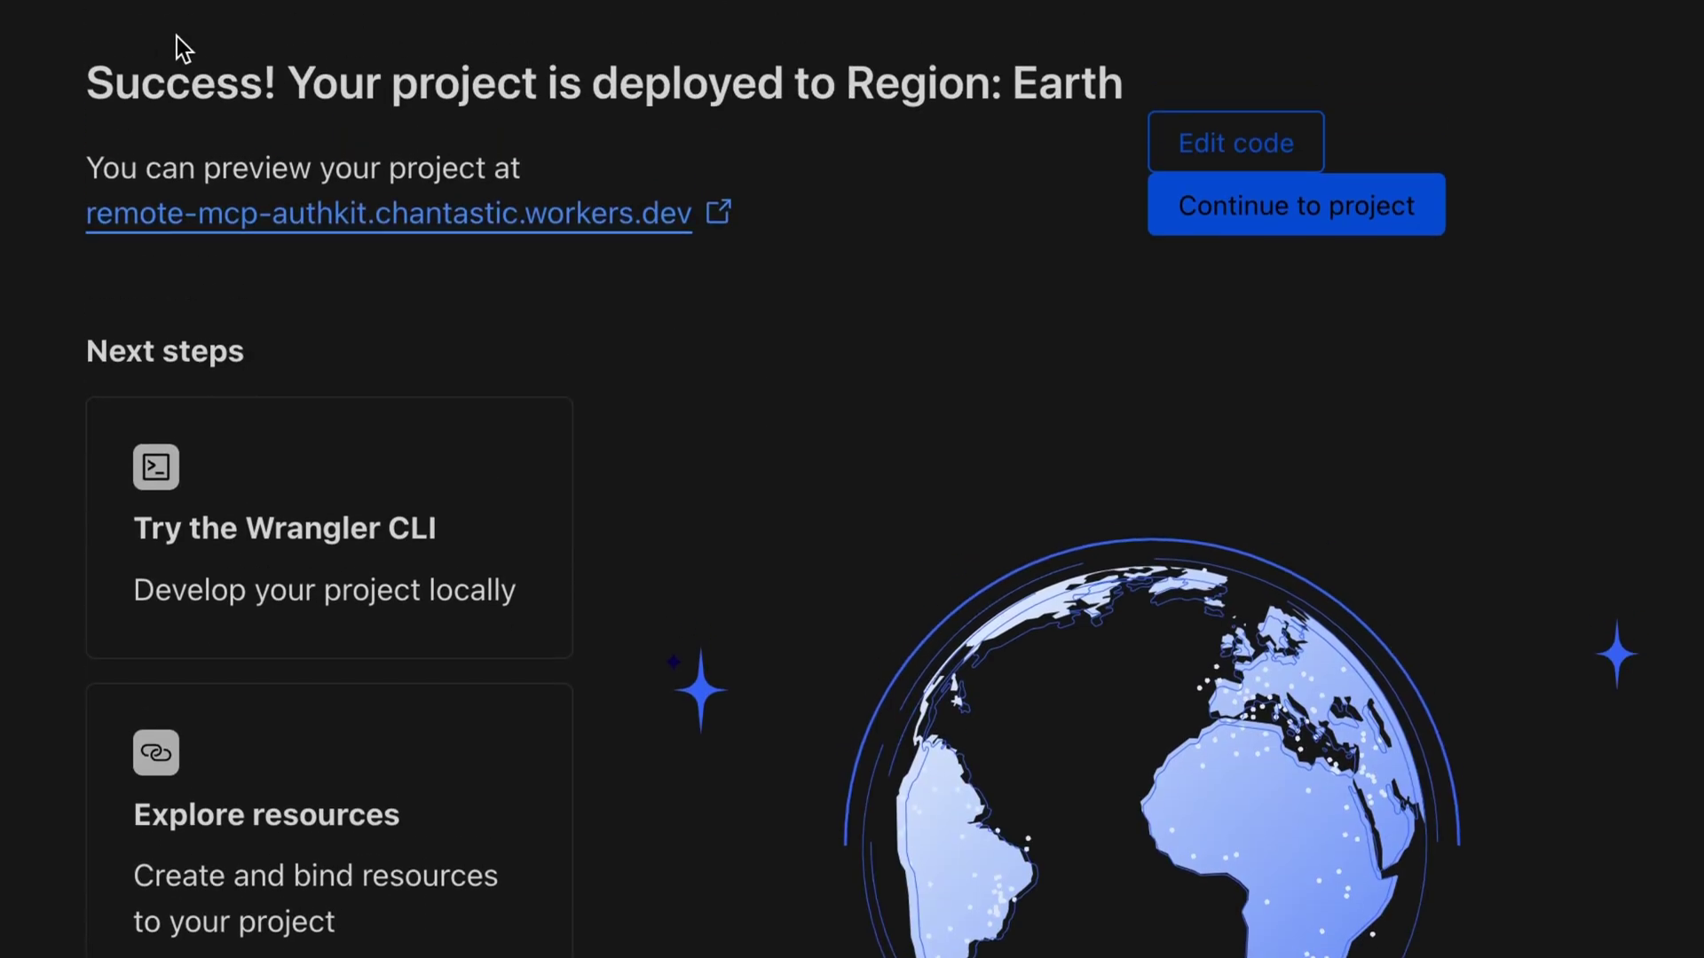
Open the deployed worker's workers.dev preview beside the dashboard, showing Internal Server Error
drag(86, 84, 1049, 100)
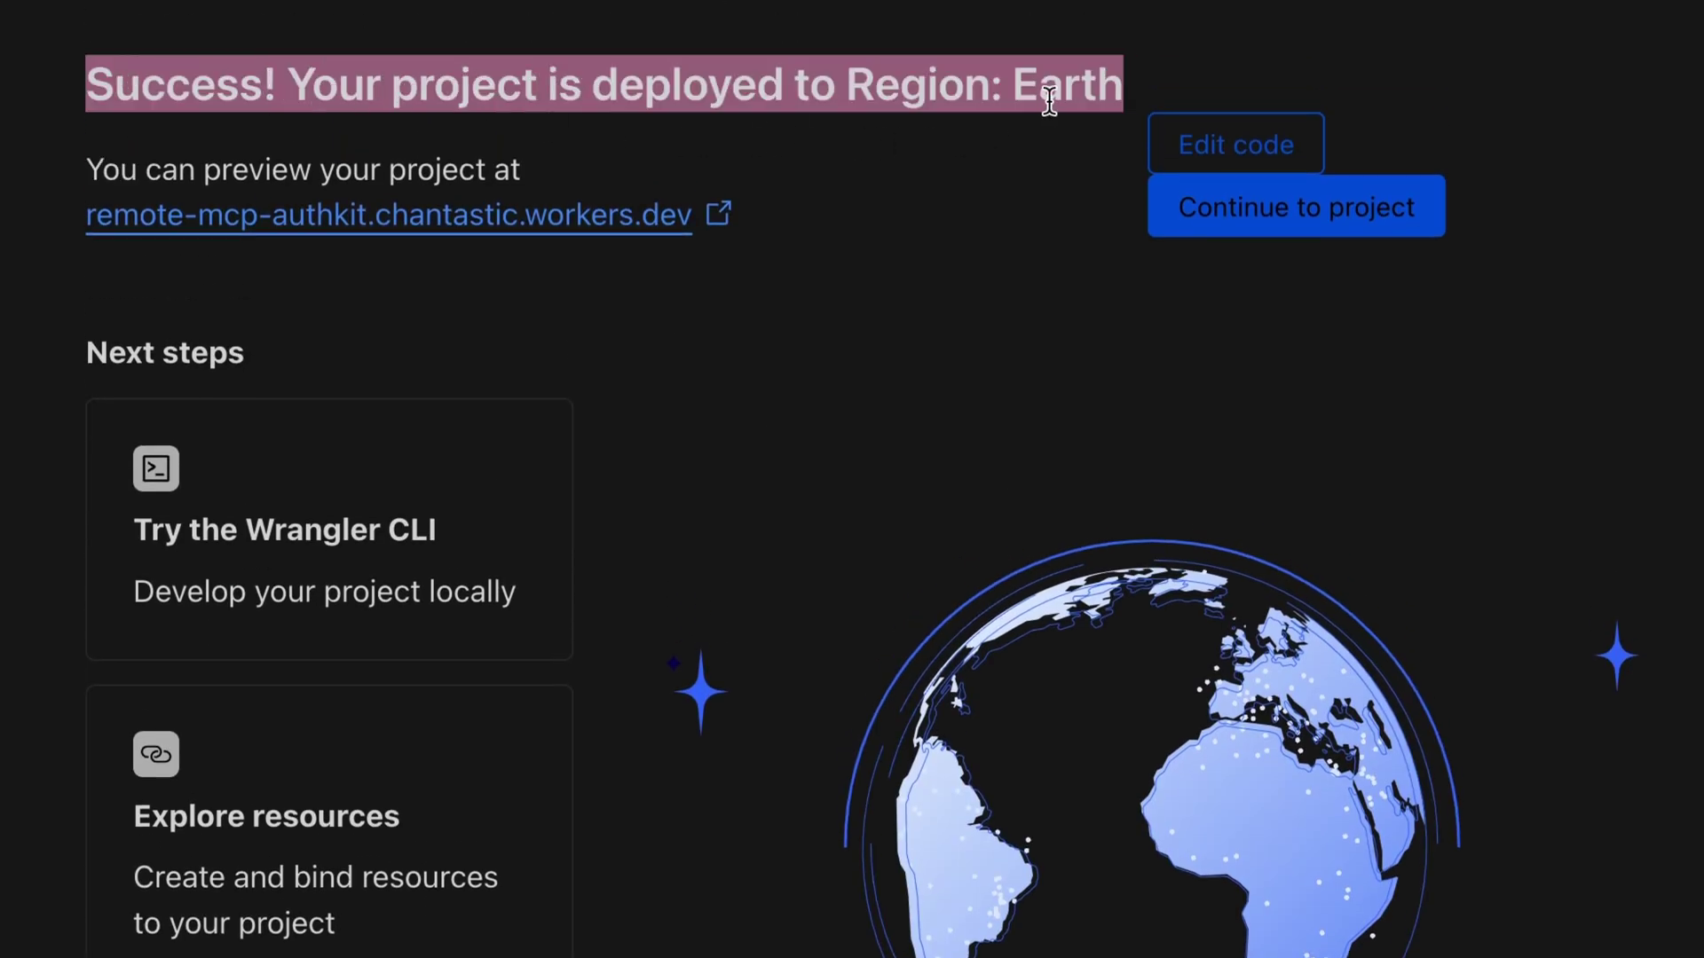
click(1034, 217)
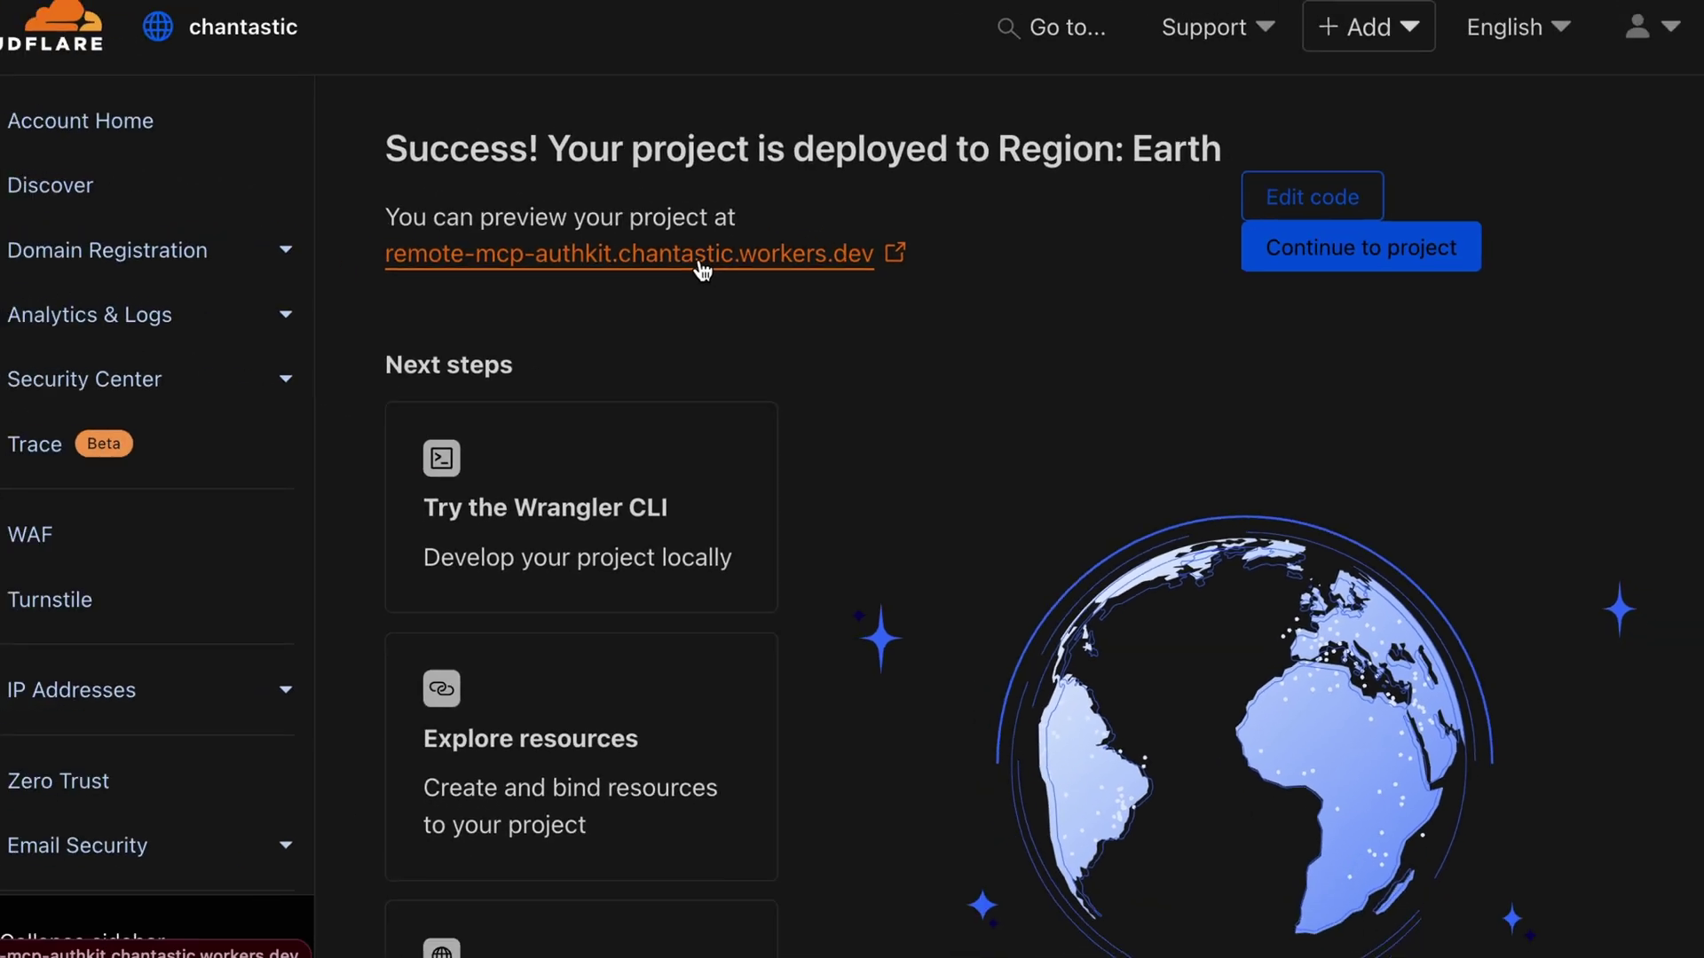
shift+click(328, 216)
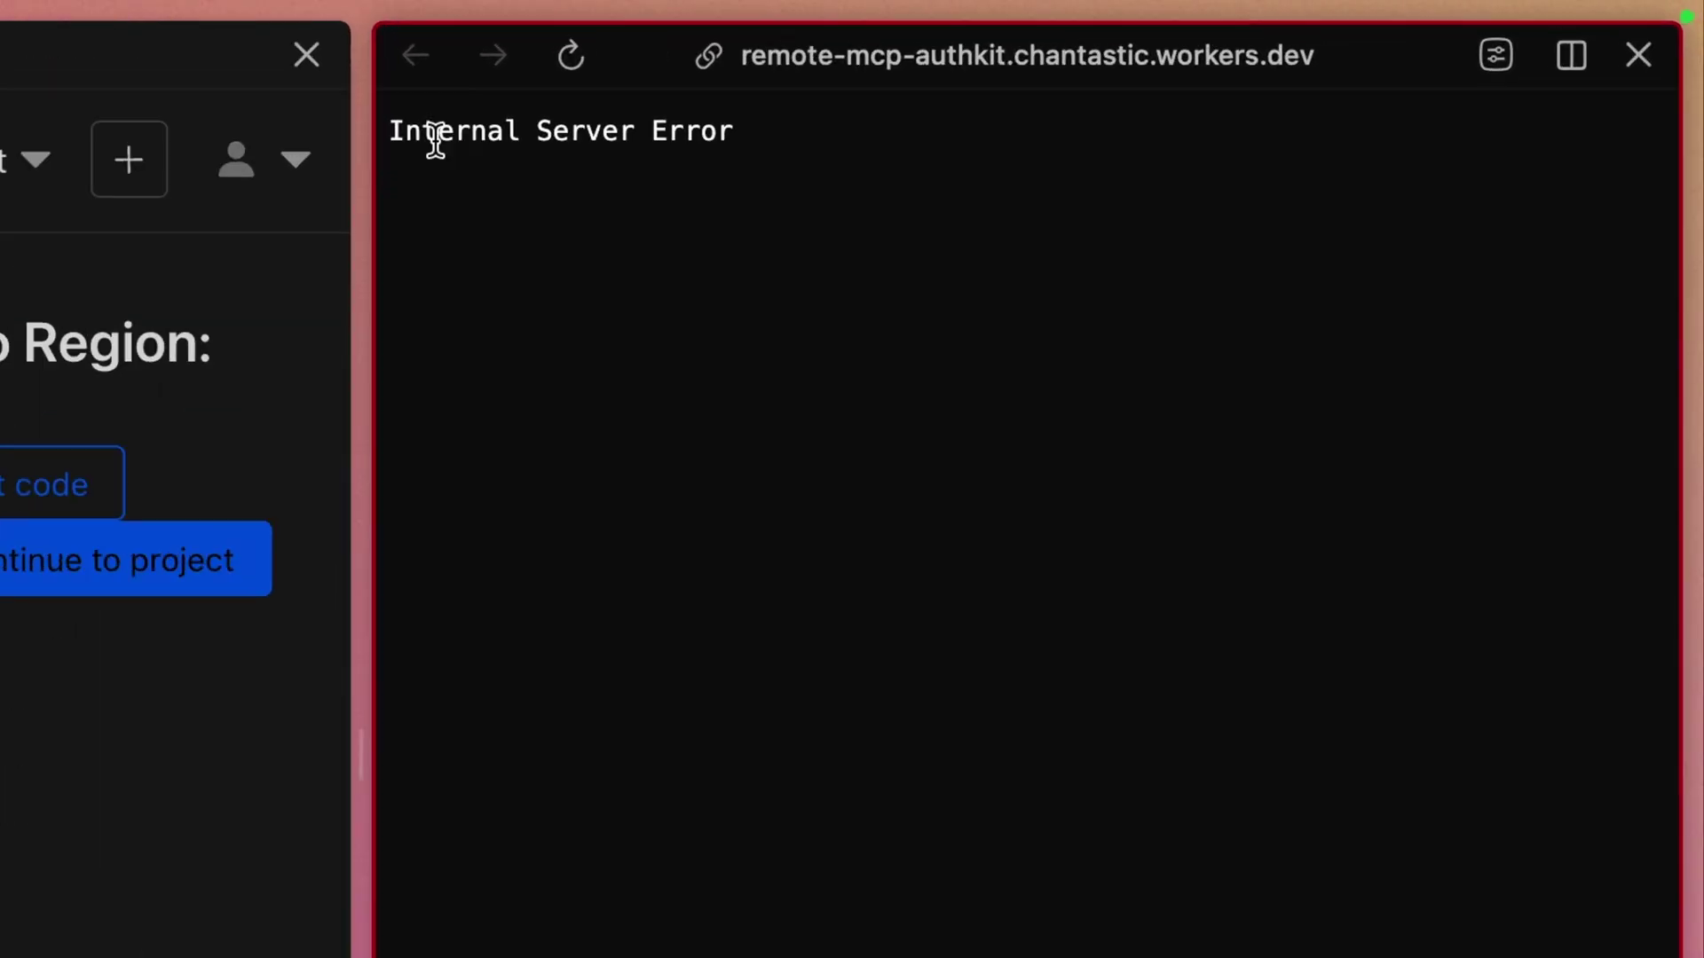
double_click(435, 135)
drag(435, 135, 757, 164)
click(765, 360)
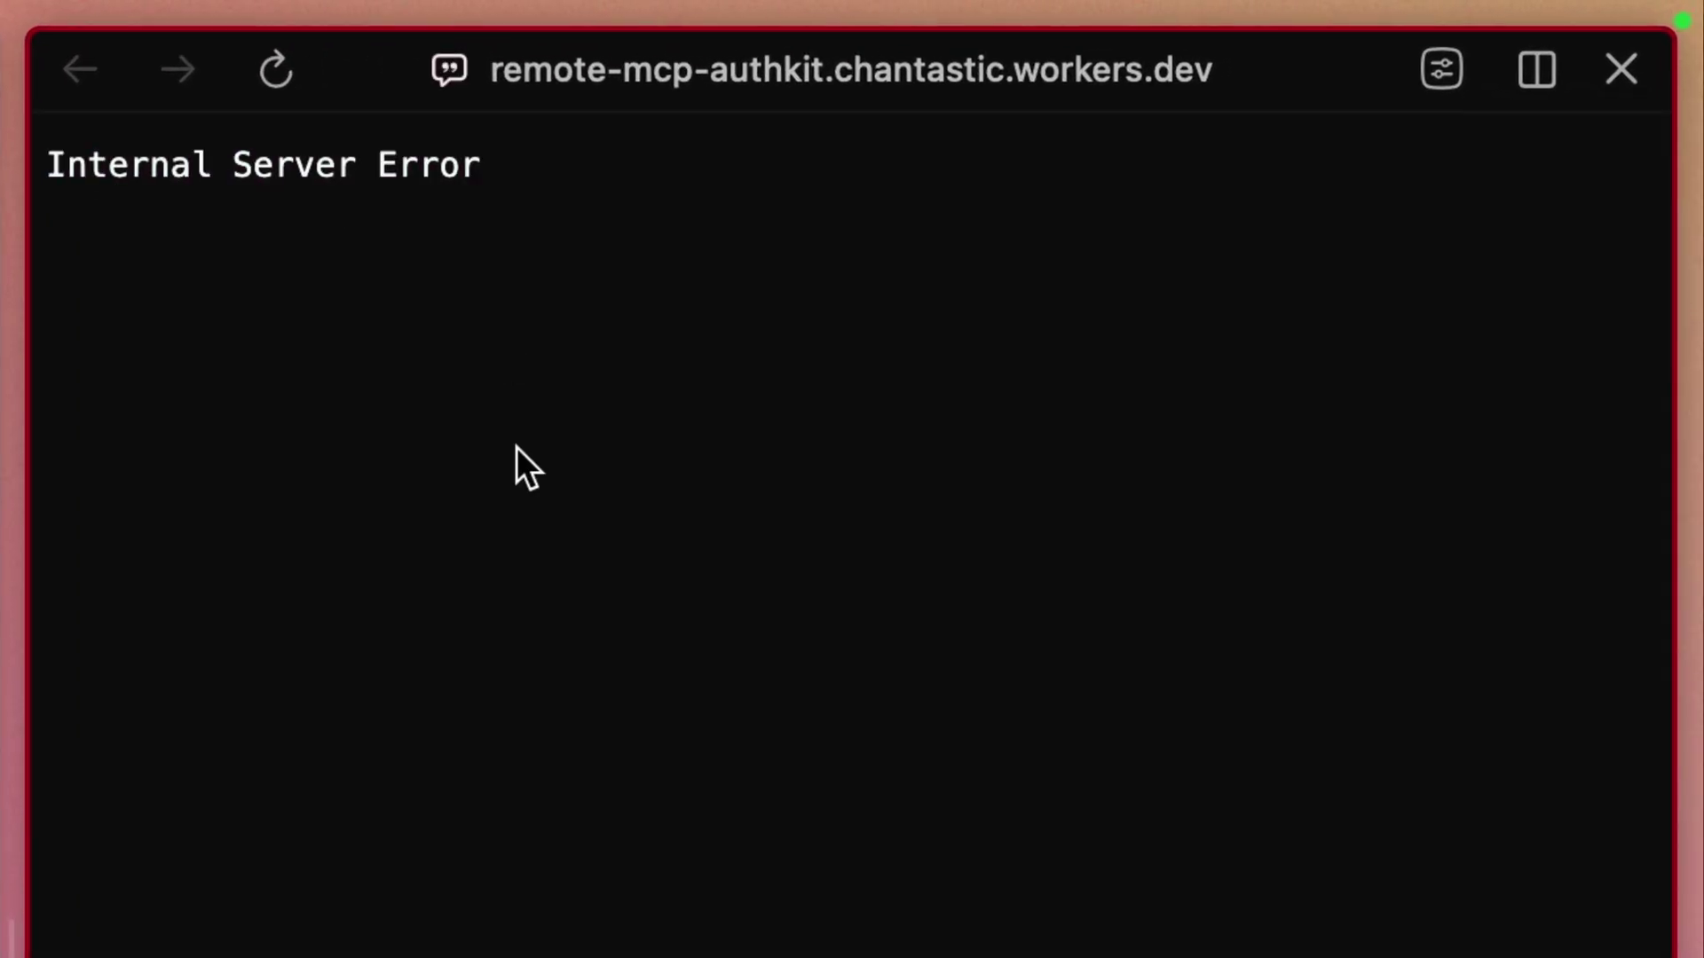
Widen the dashboard pane and continue to the remote-mcp-authkit project page
drag(855, 488, 1141, 483)
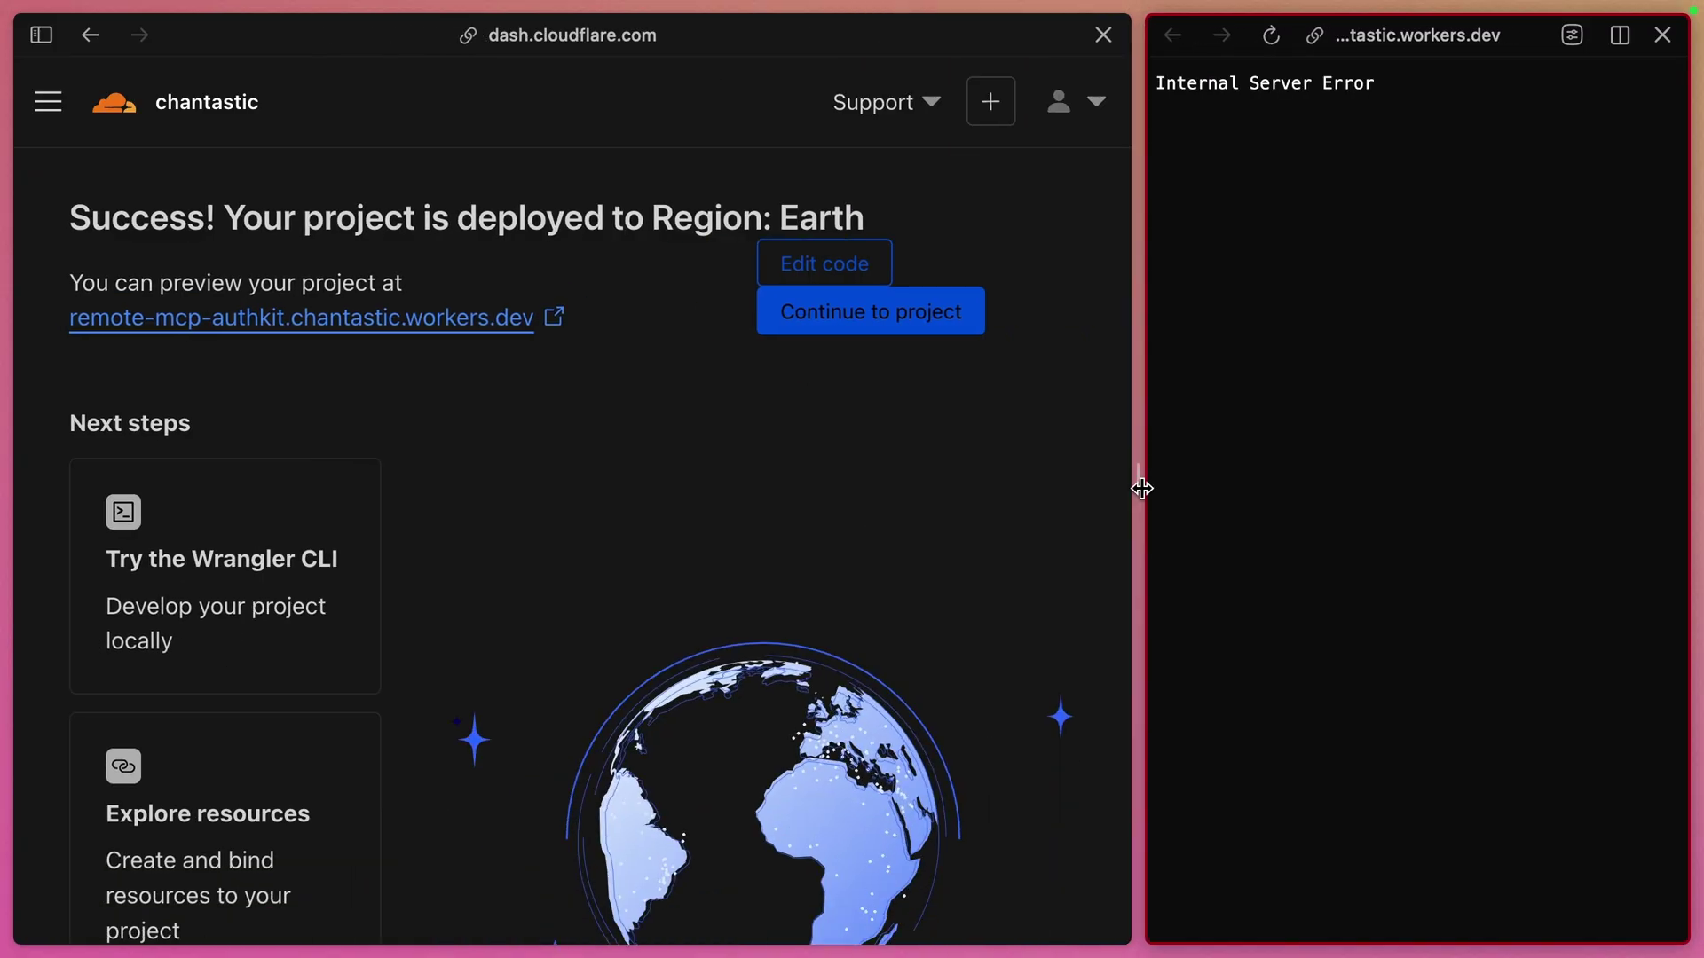
click(825, 311)
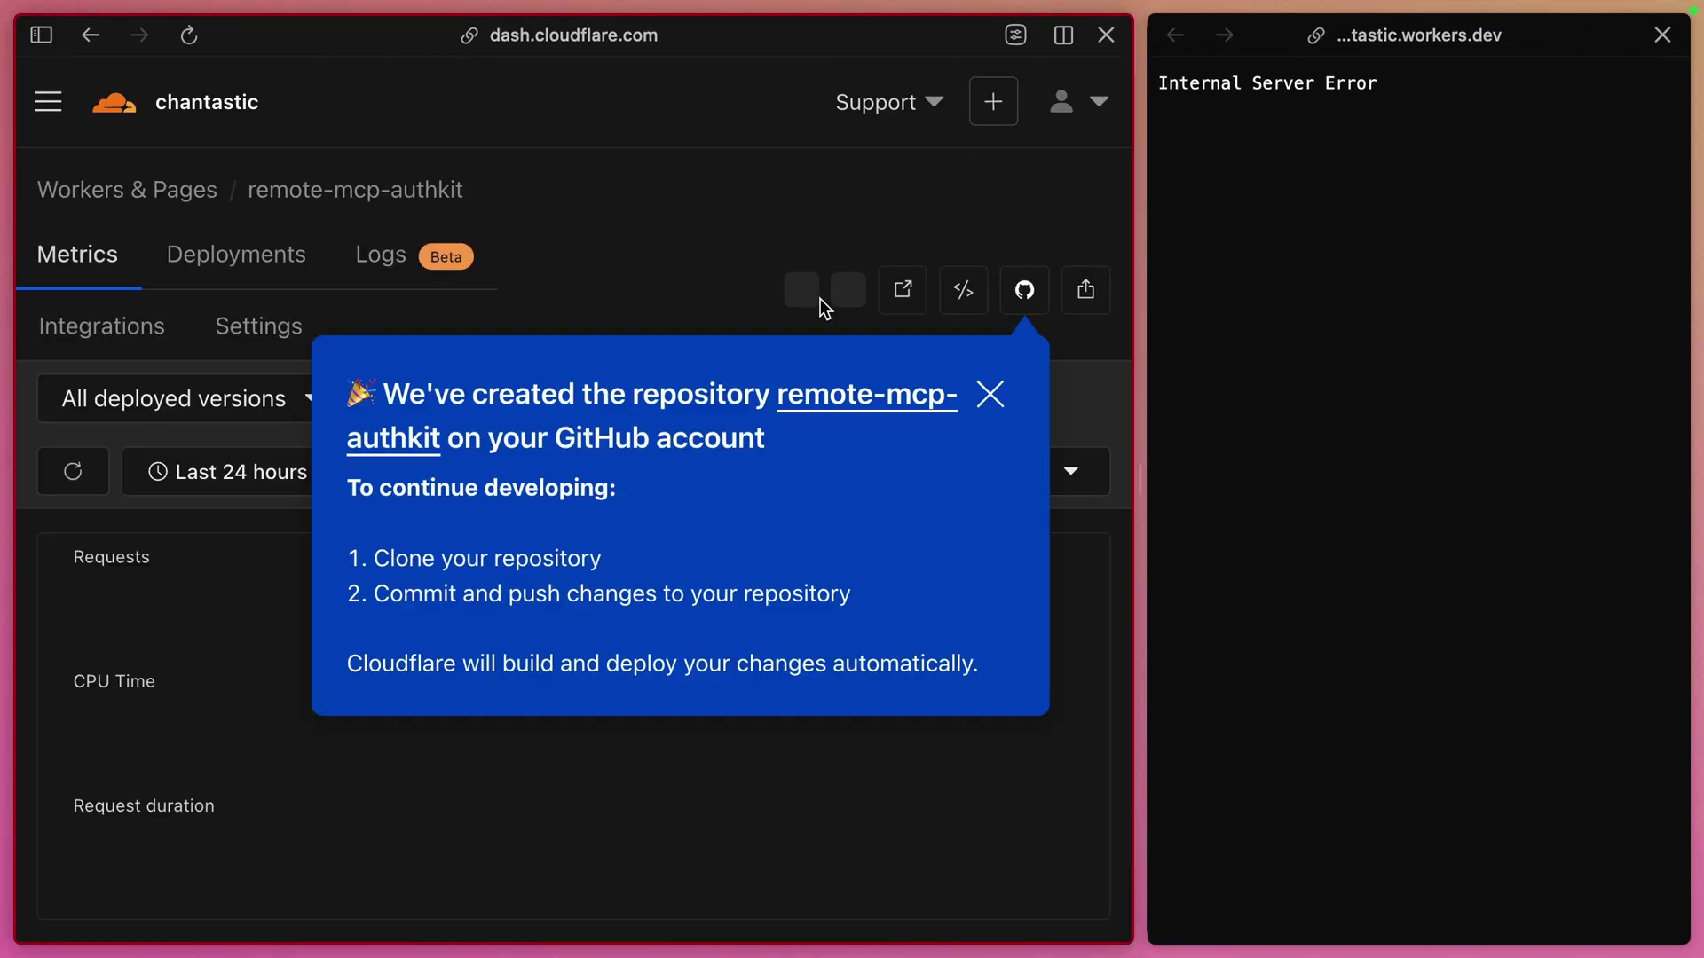
click(989, 391)
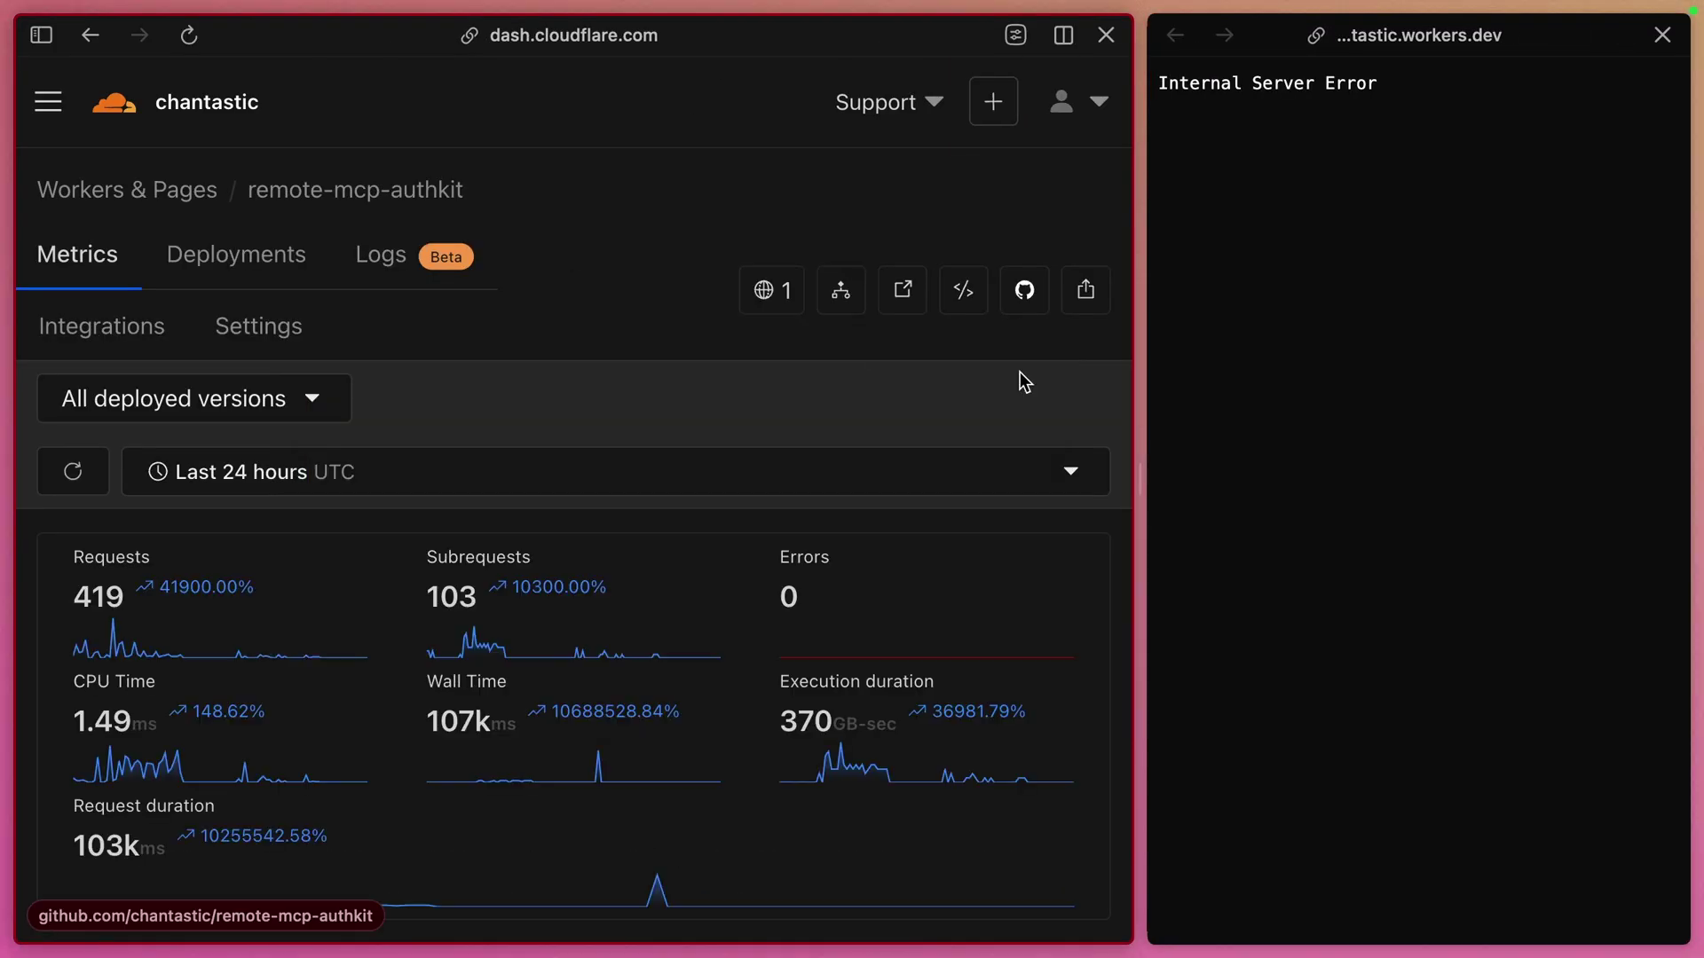
Open the remote-mcp-authkit GitHub repository and read the README's Getting Started instructions
super+click(1024, 293)
shift+super+click(1024, 302)
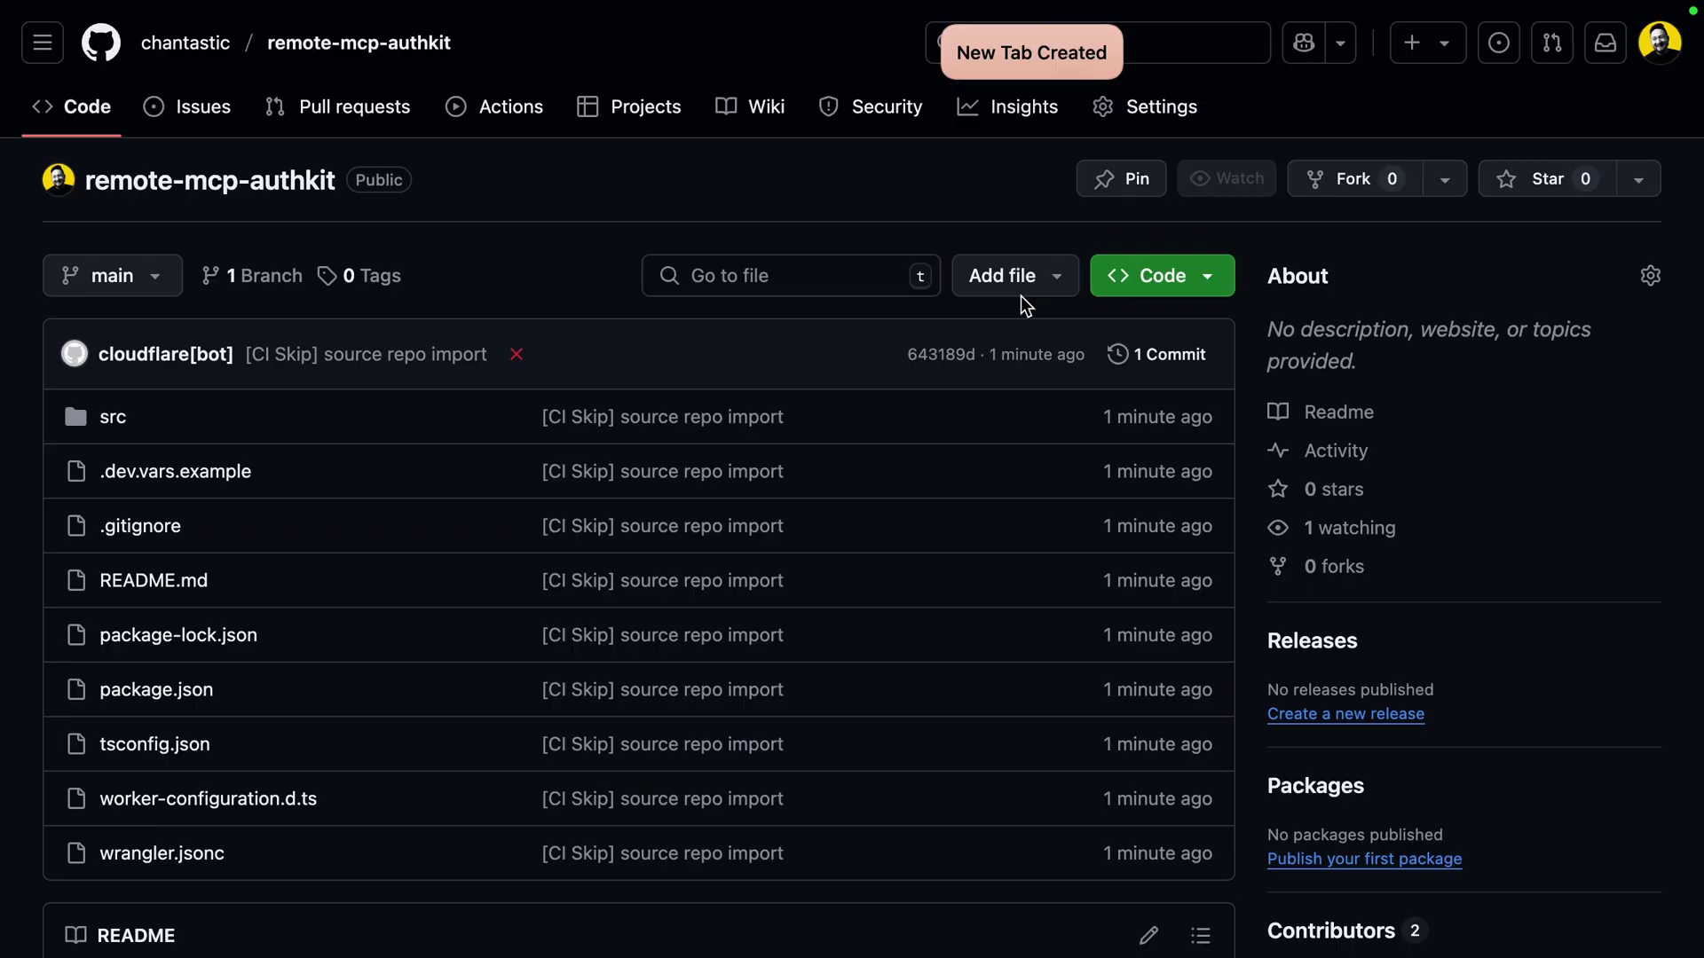
scroll(1020, 296, down, 5)
scroll(1015, 304, down, 5)
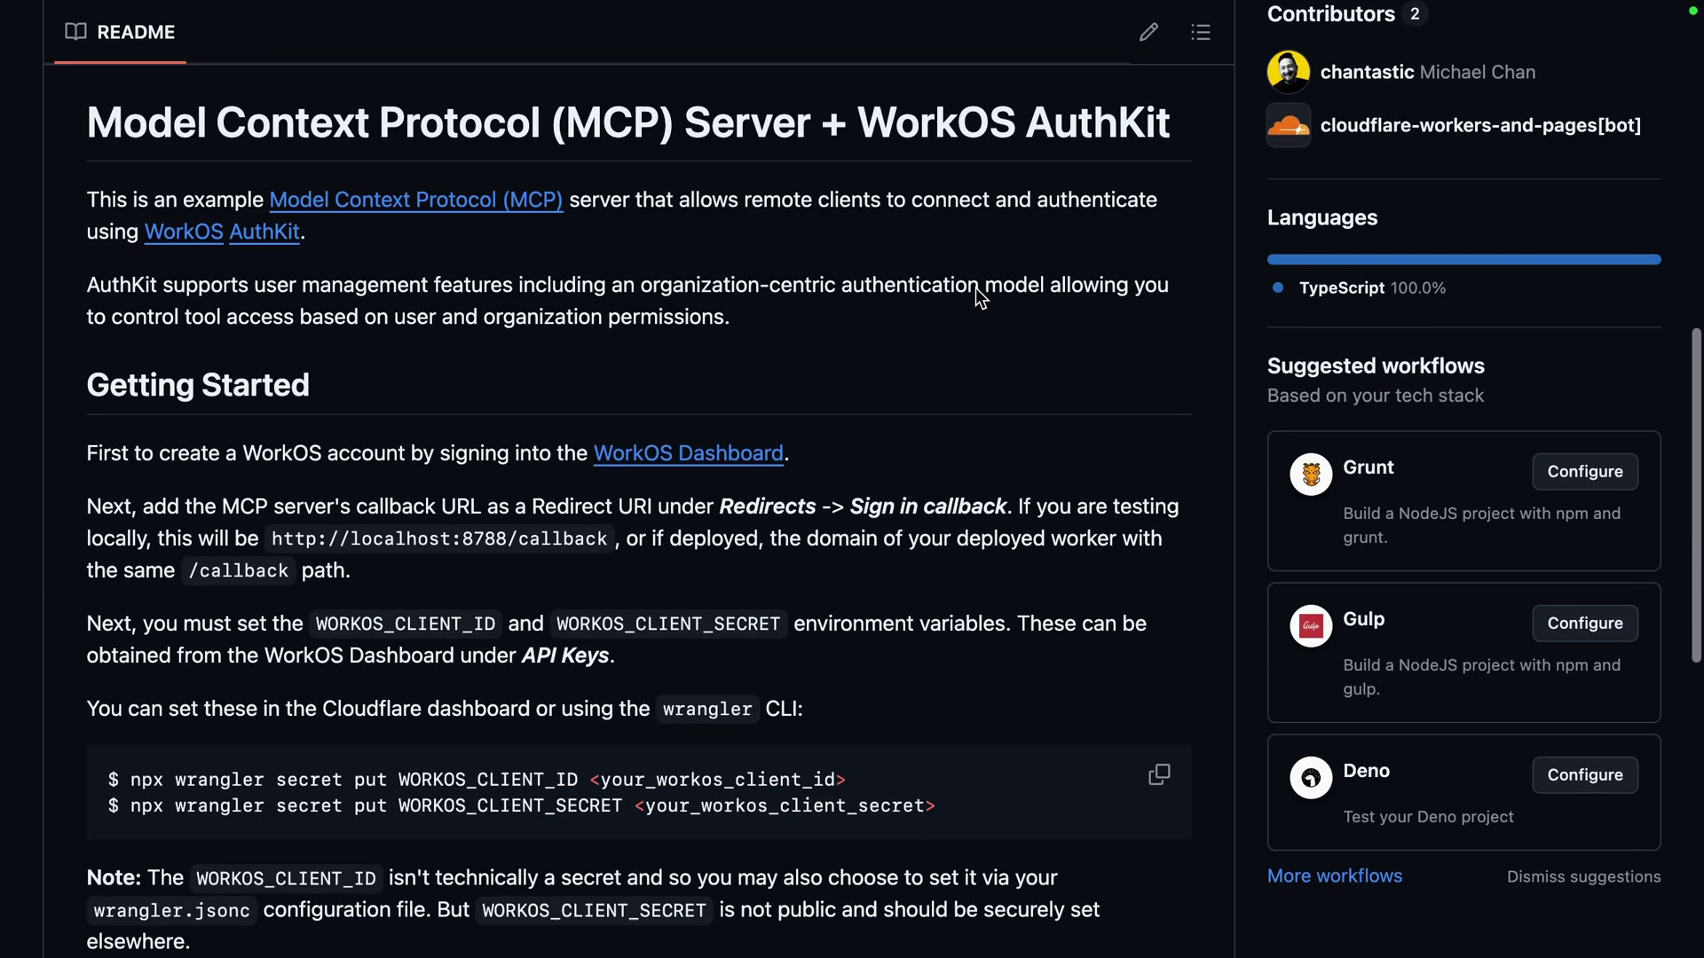
drag(162, 133, 781, 624)
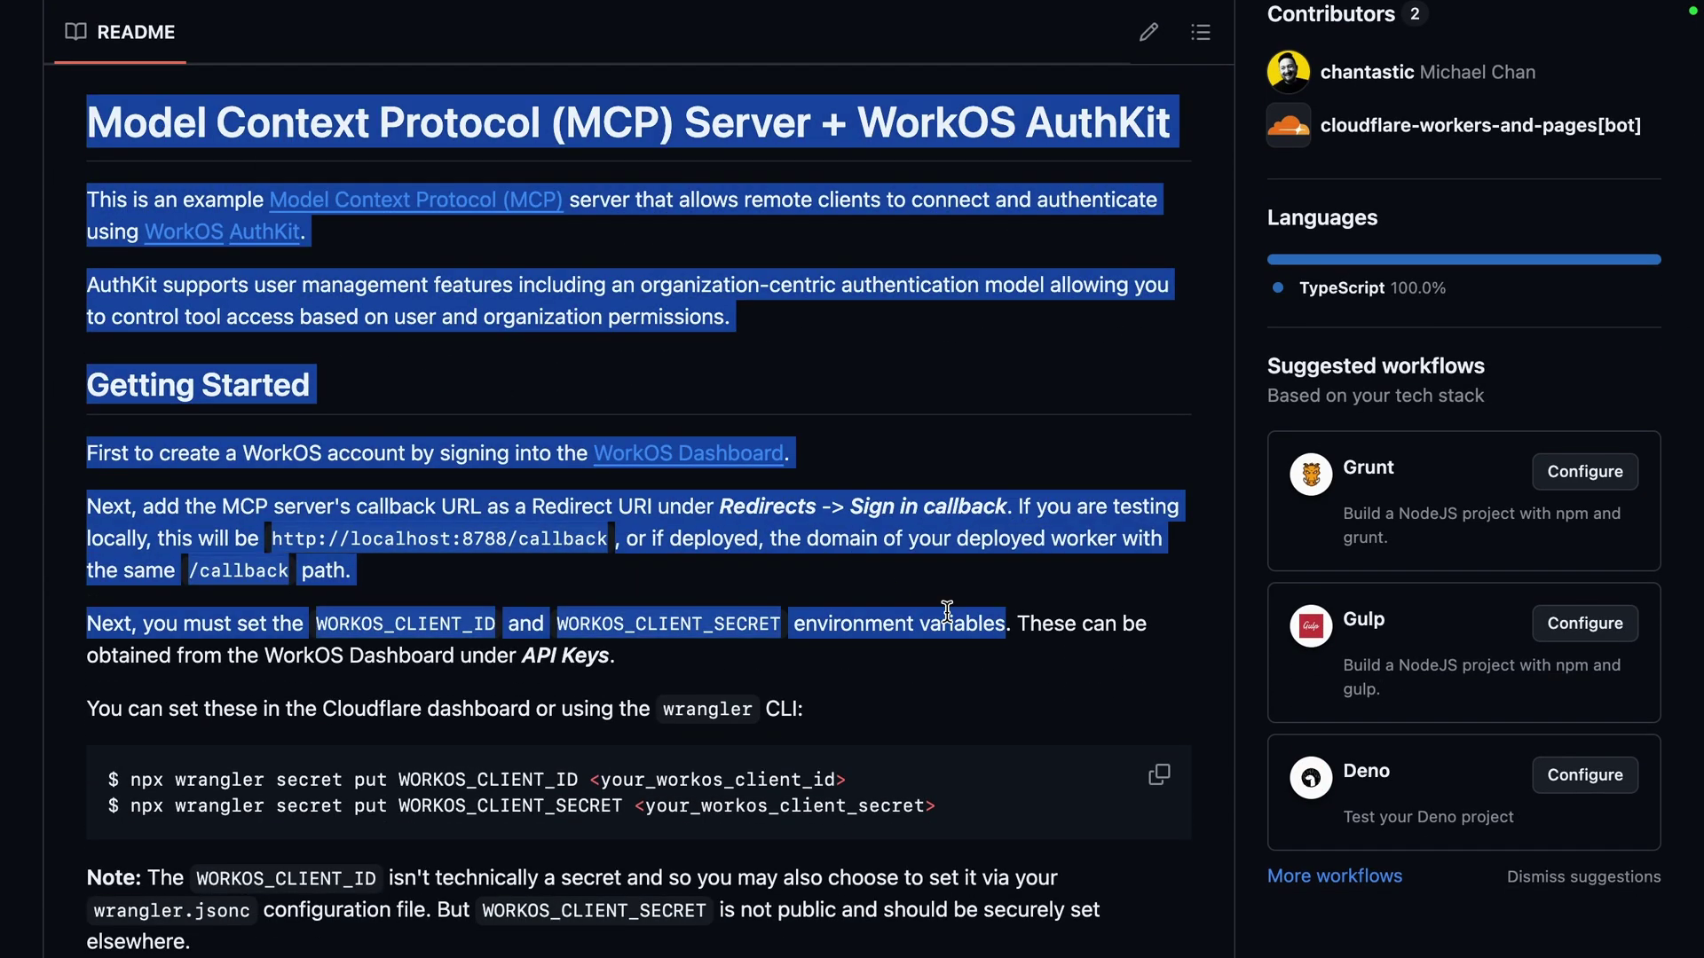
click(781, 624)
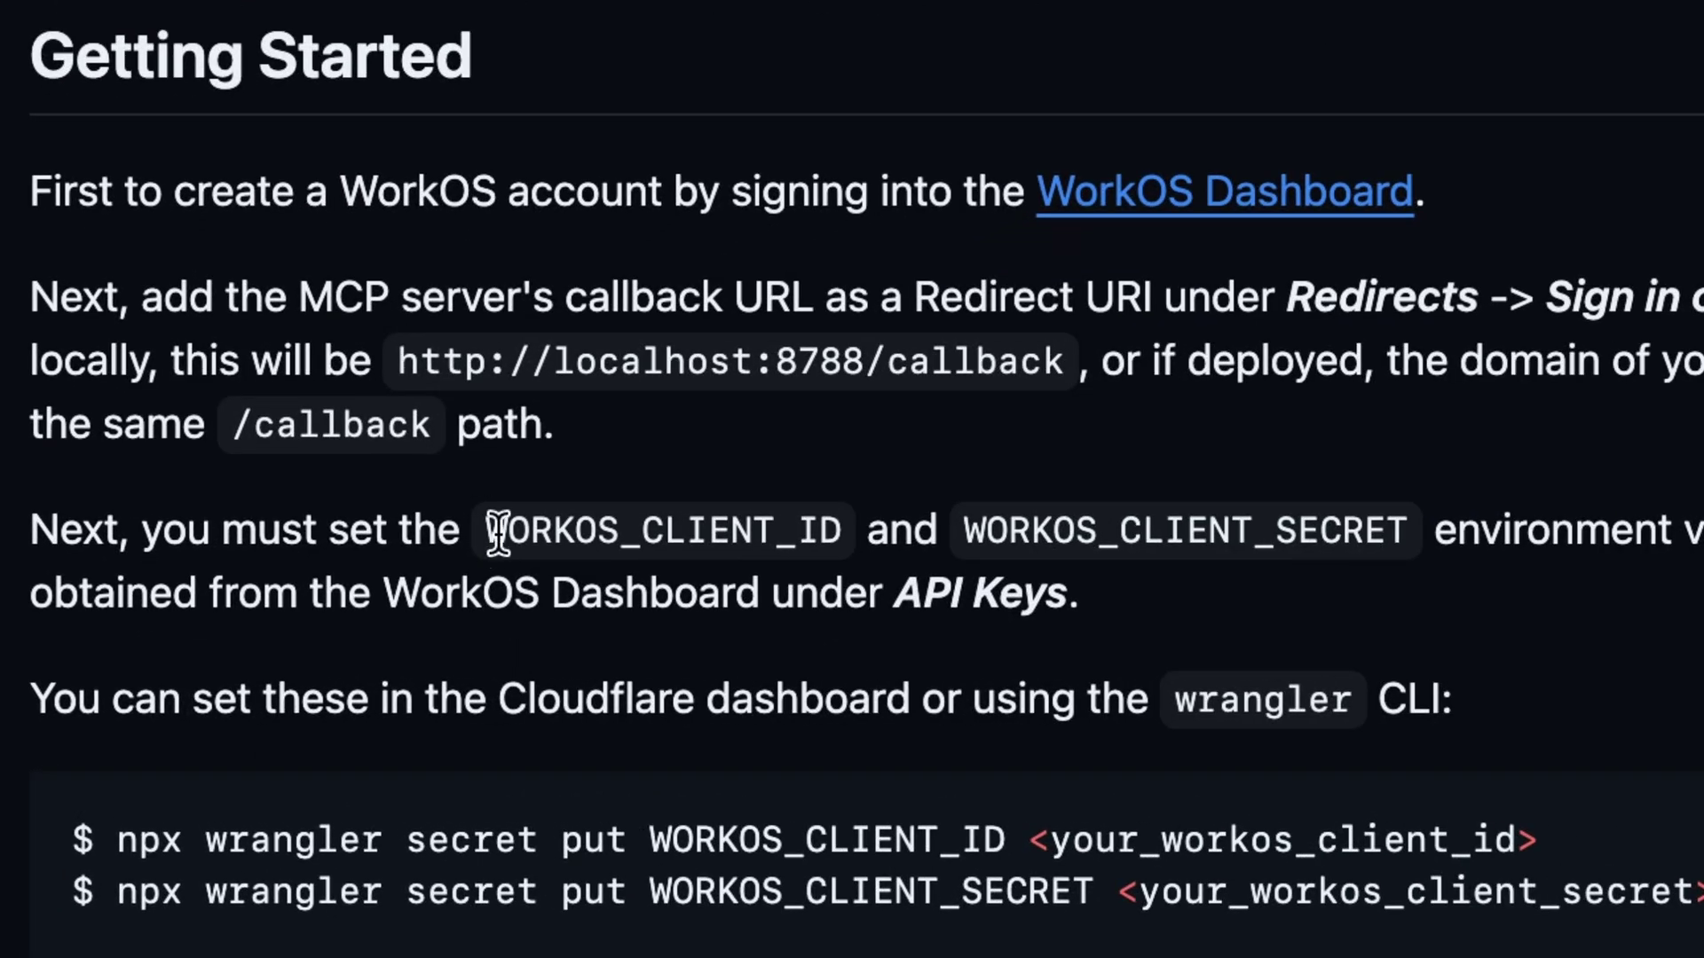
Note the WORKOS_CLIENT_ID and WORKOS_CLIENT_SECRET names and copy the WorkOS client ID
double_click(659, 529)
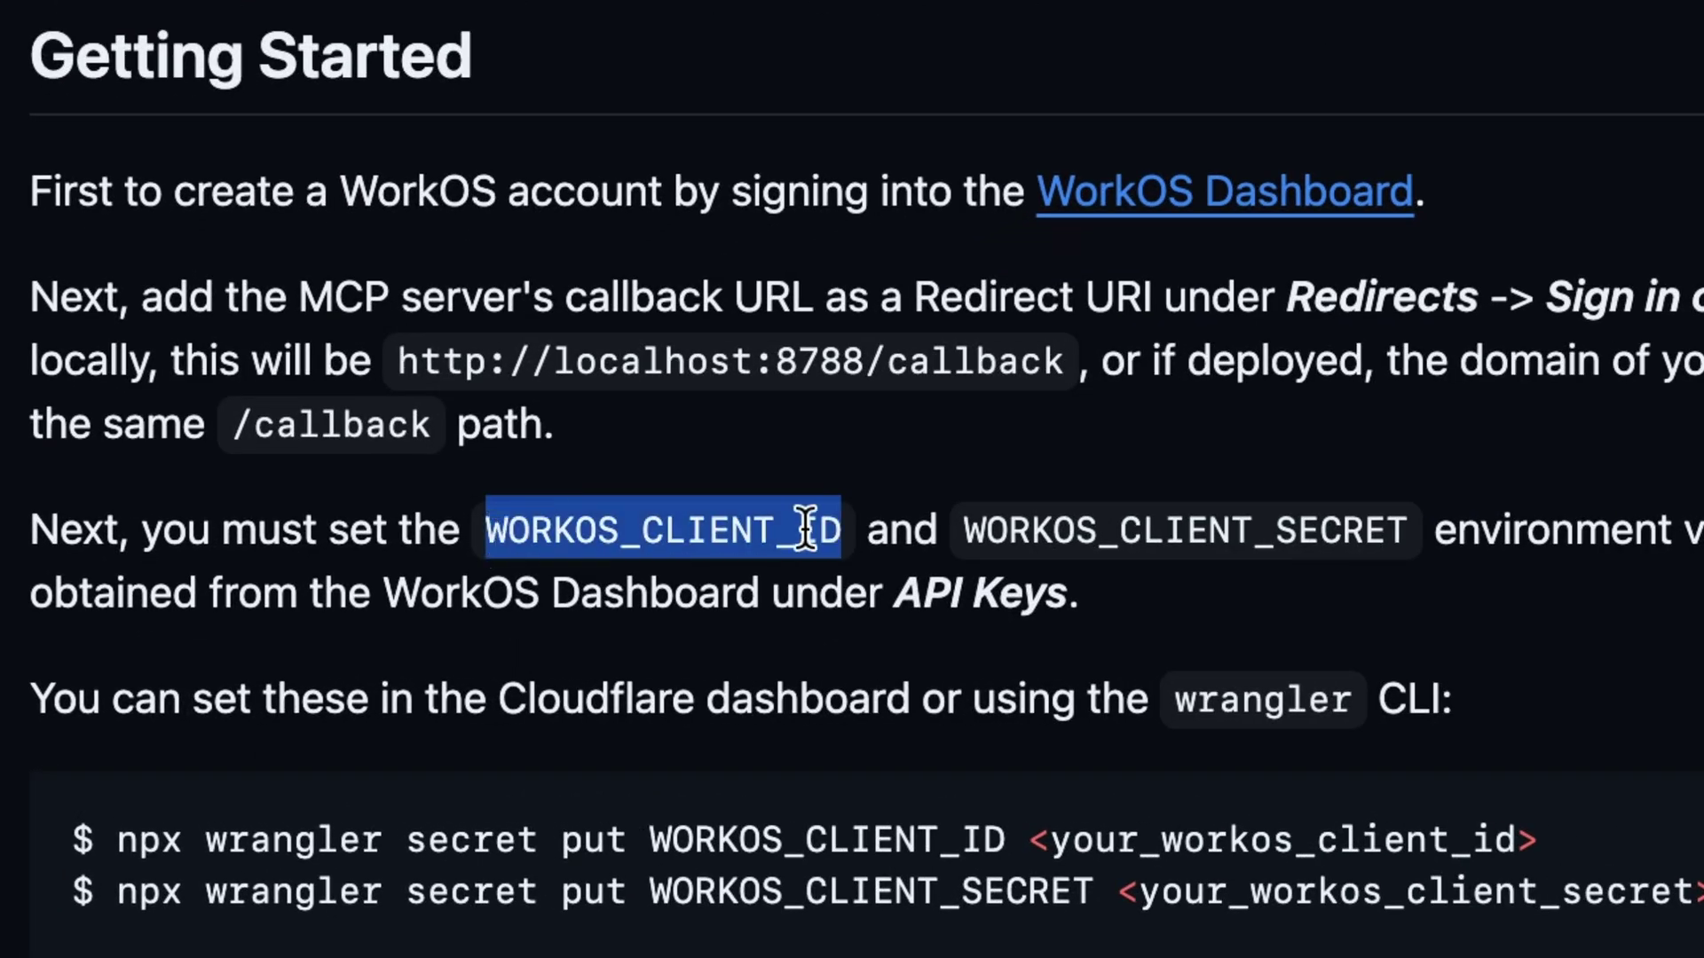
double_click(1009, 532)
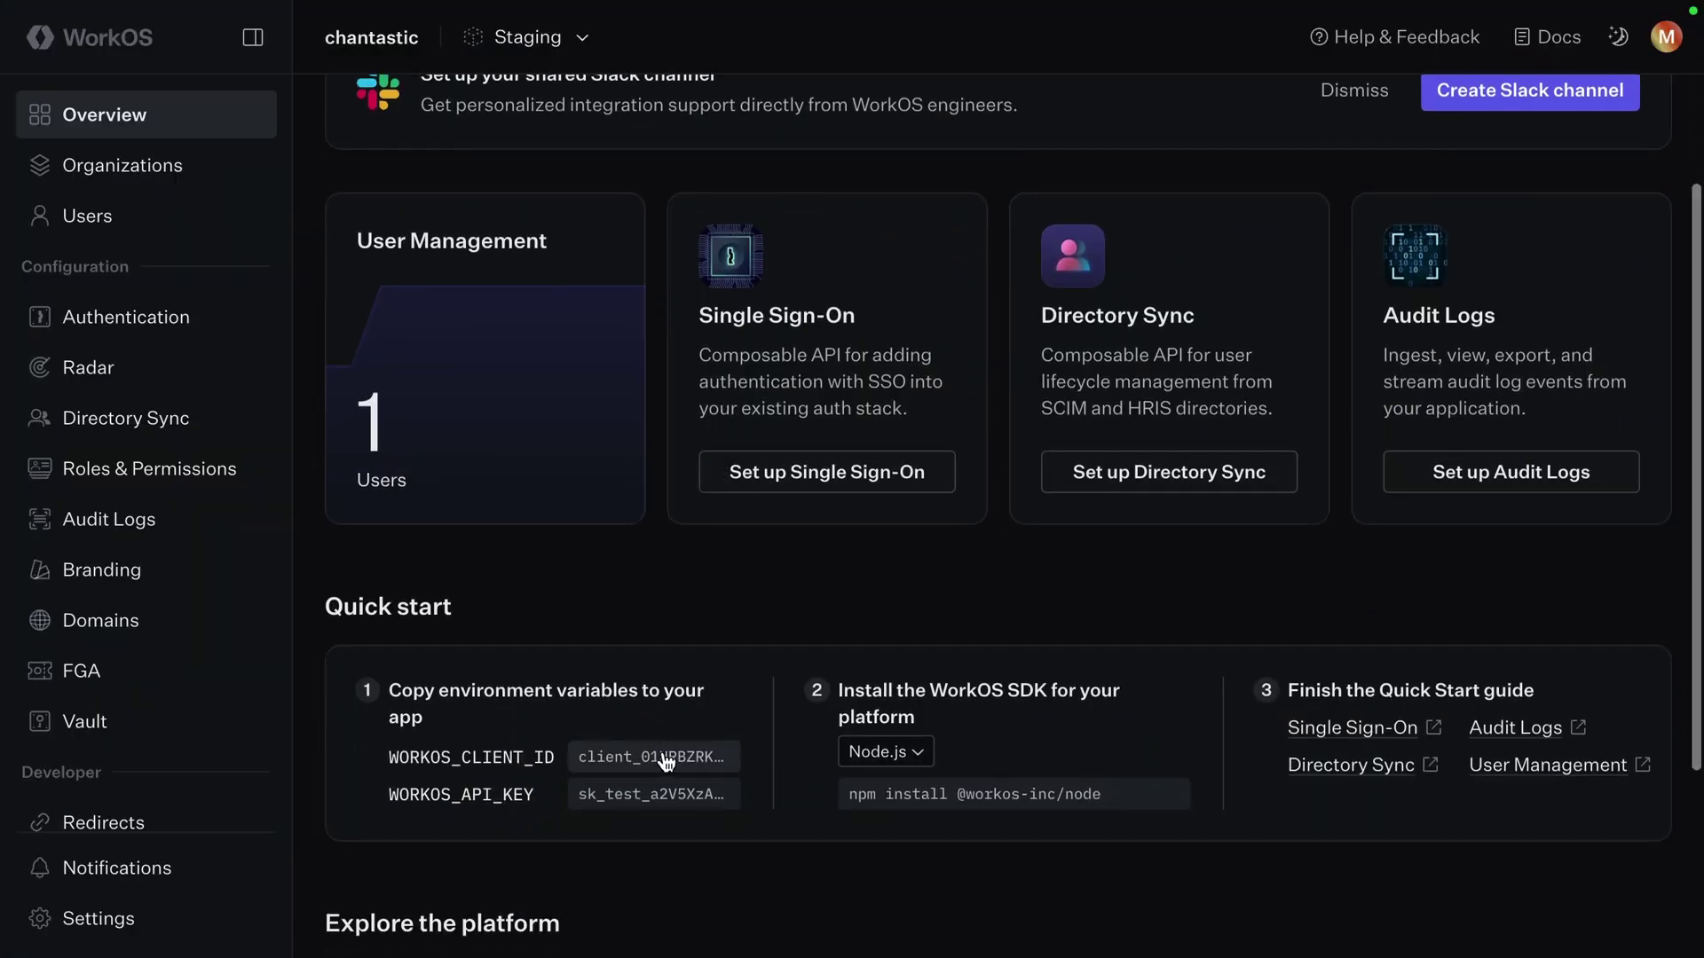
click(665, 762)
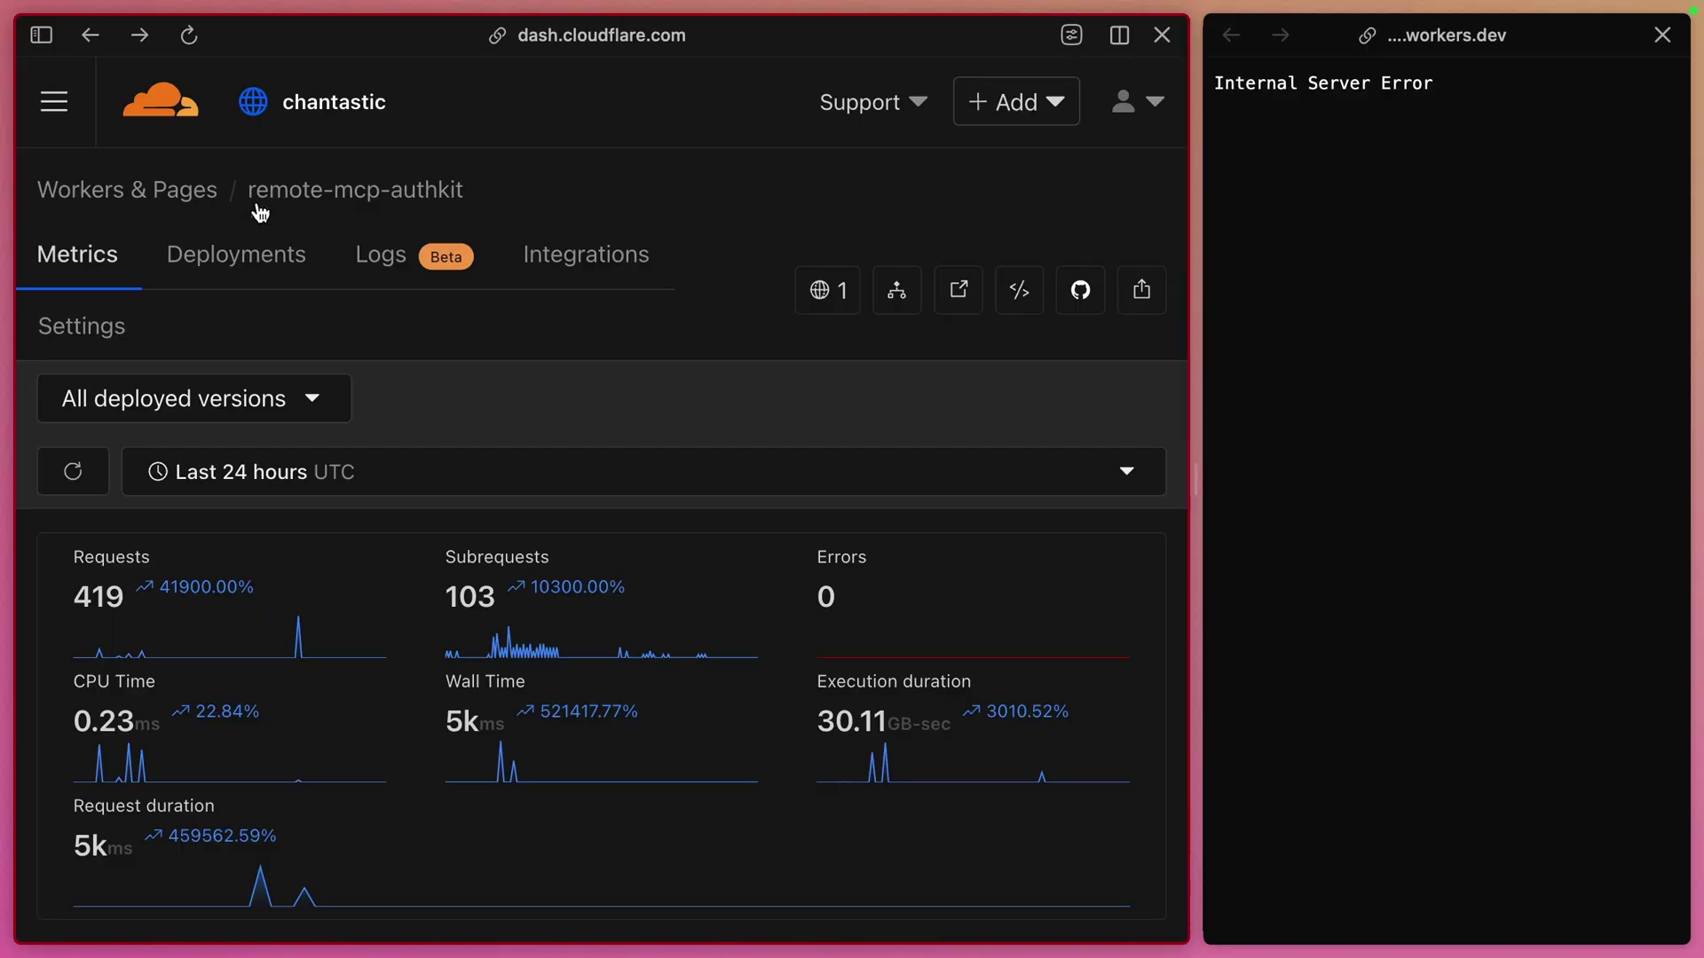
Add a plain-text WORKOS_CLIENT_ID variable holding the WorkOS client ID and save it as a version
click(83, 330)
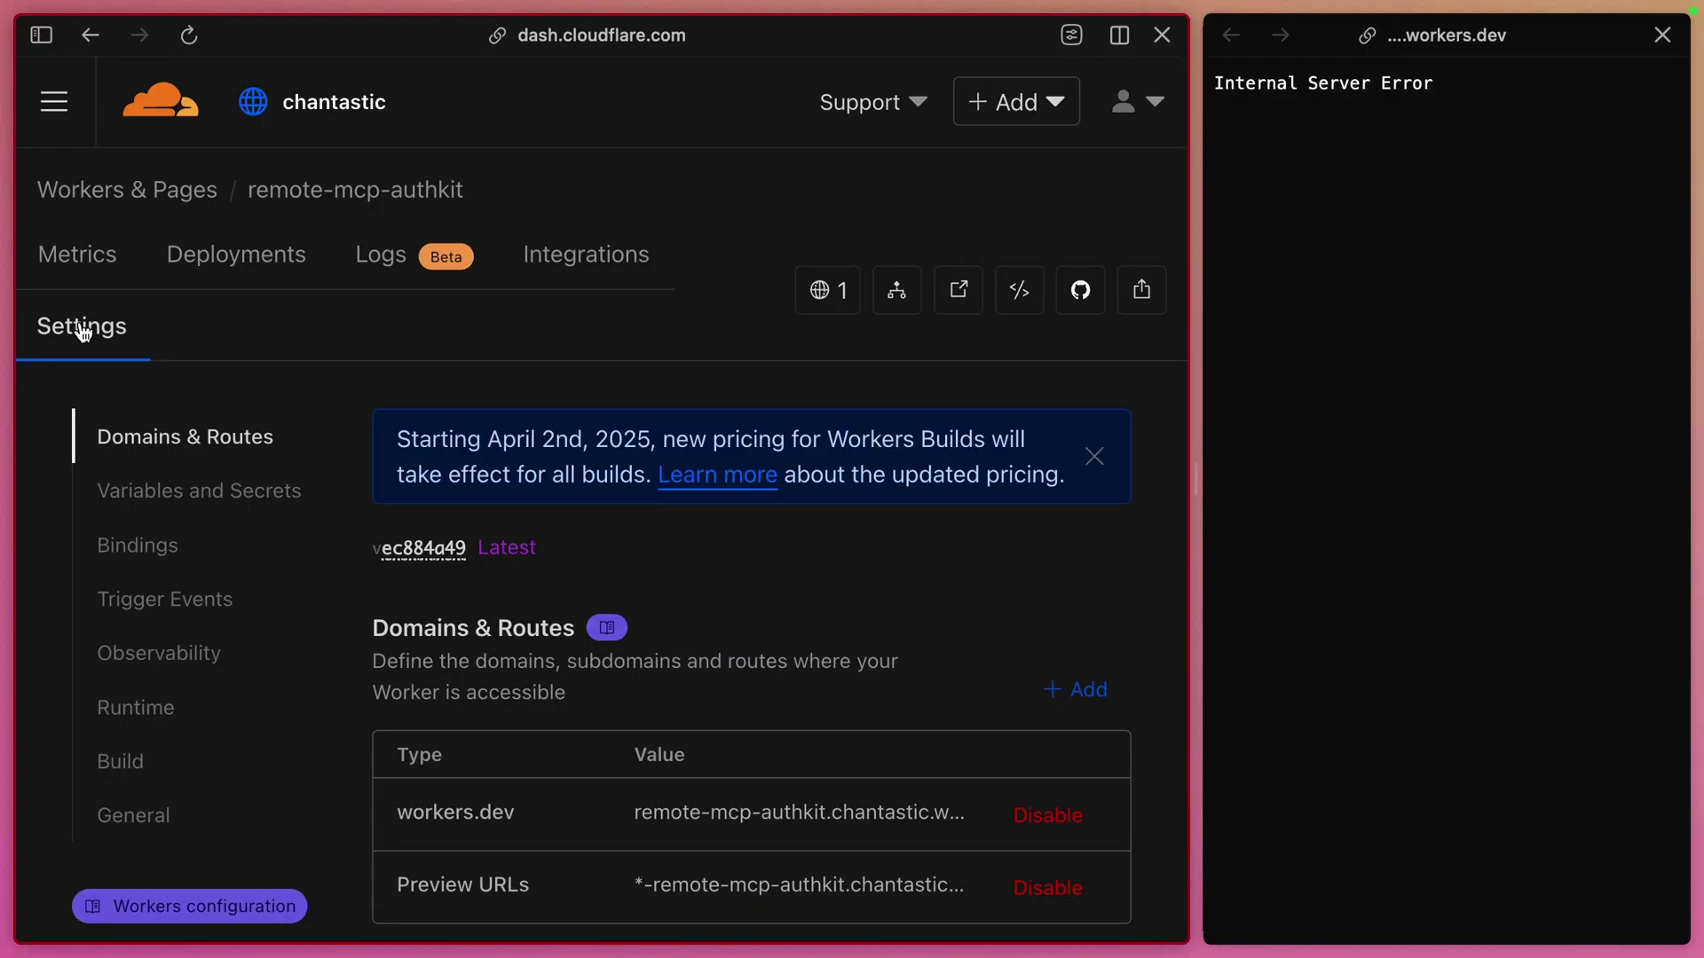
click(135, 486)
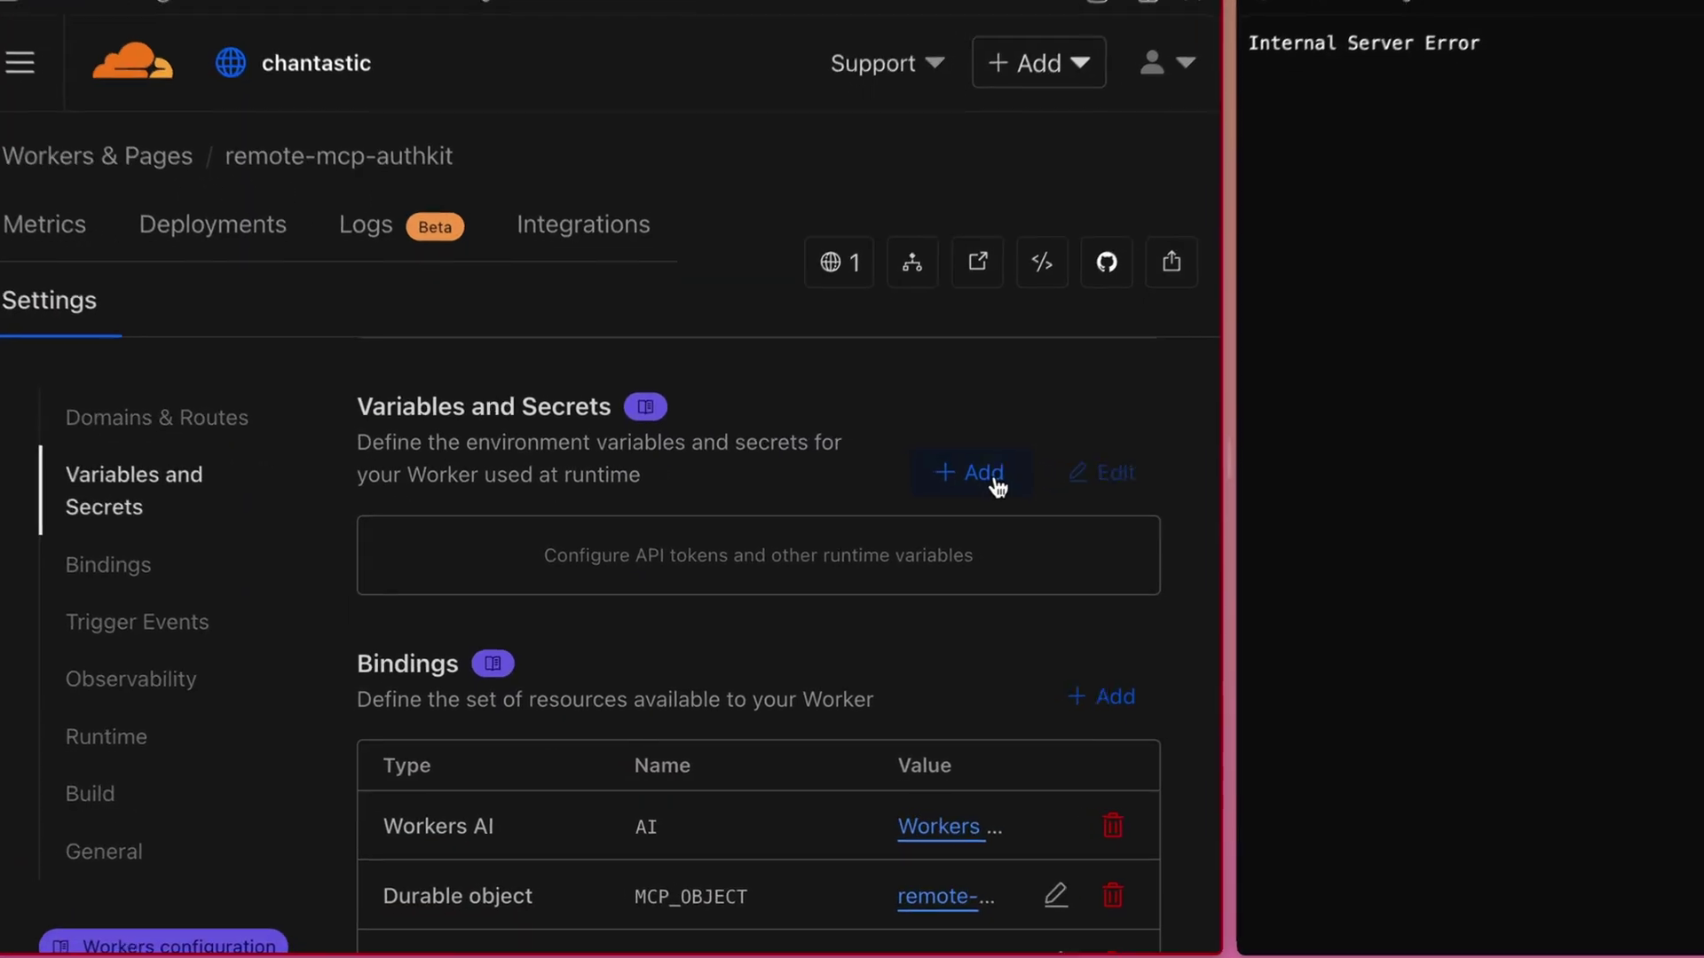
click(1004, 465)
key(ctrl+v)
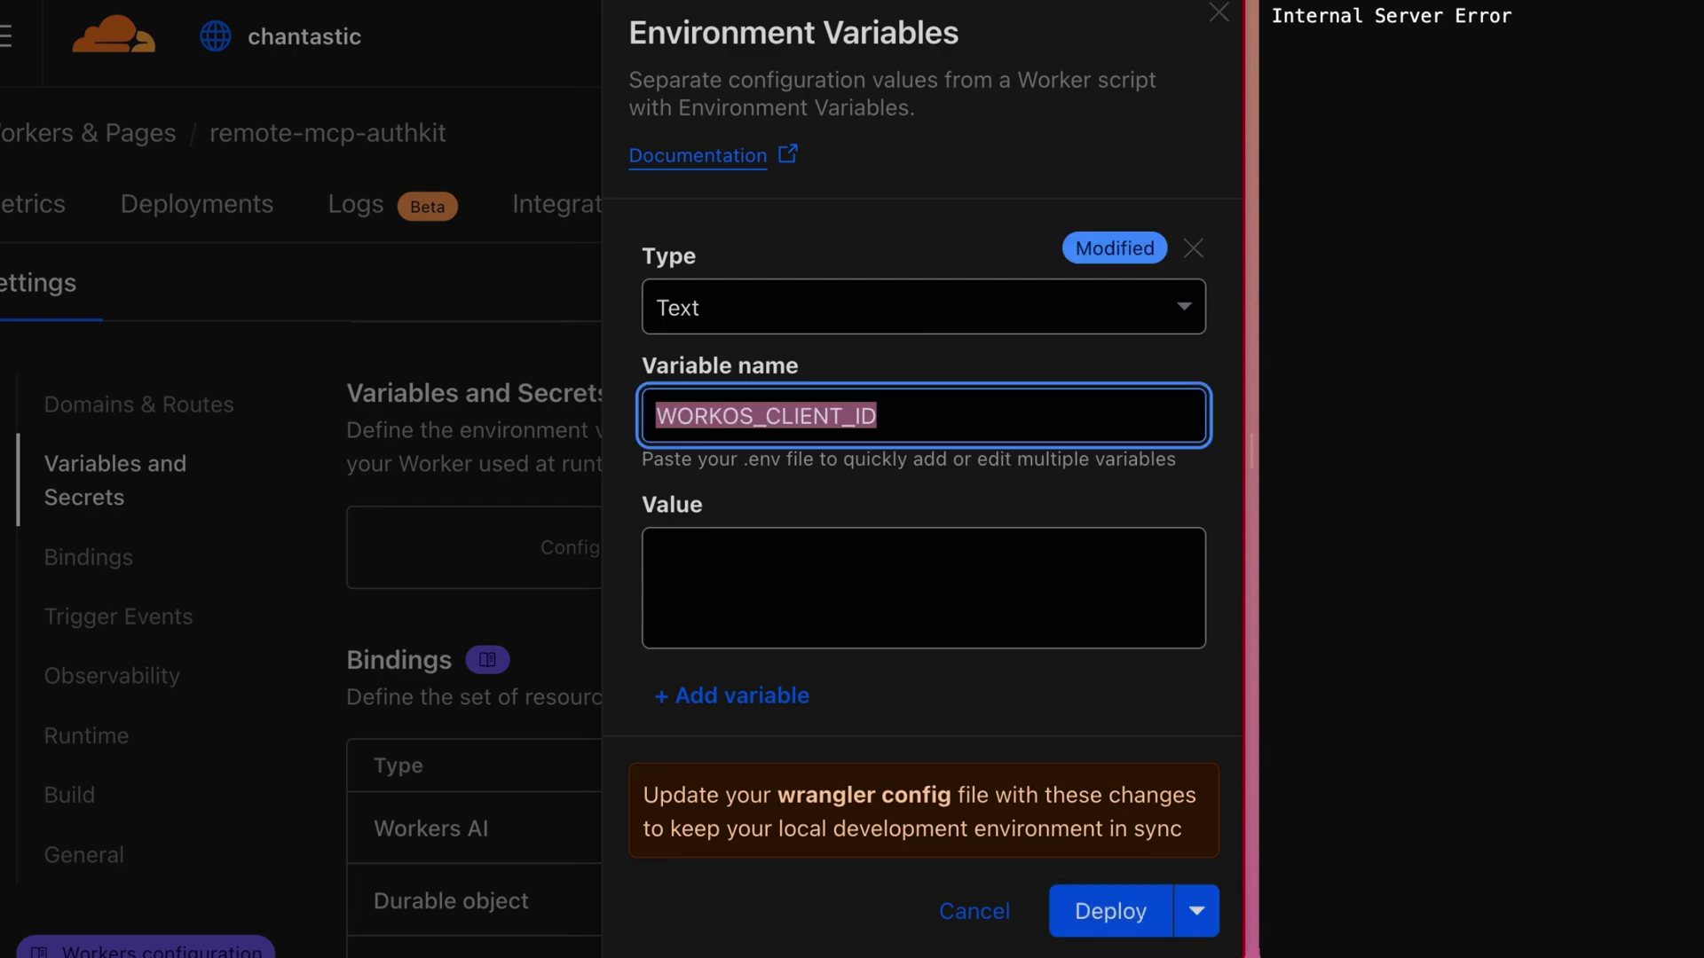
click(657, 553)
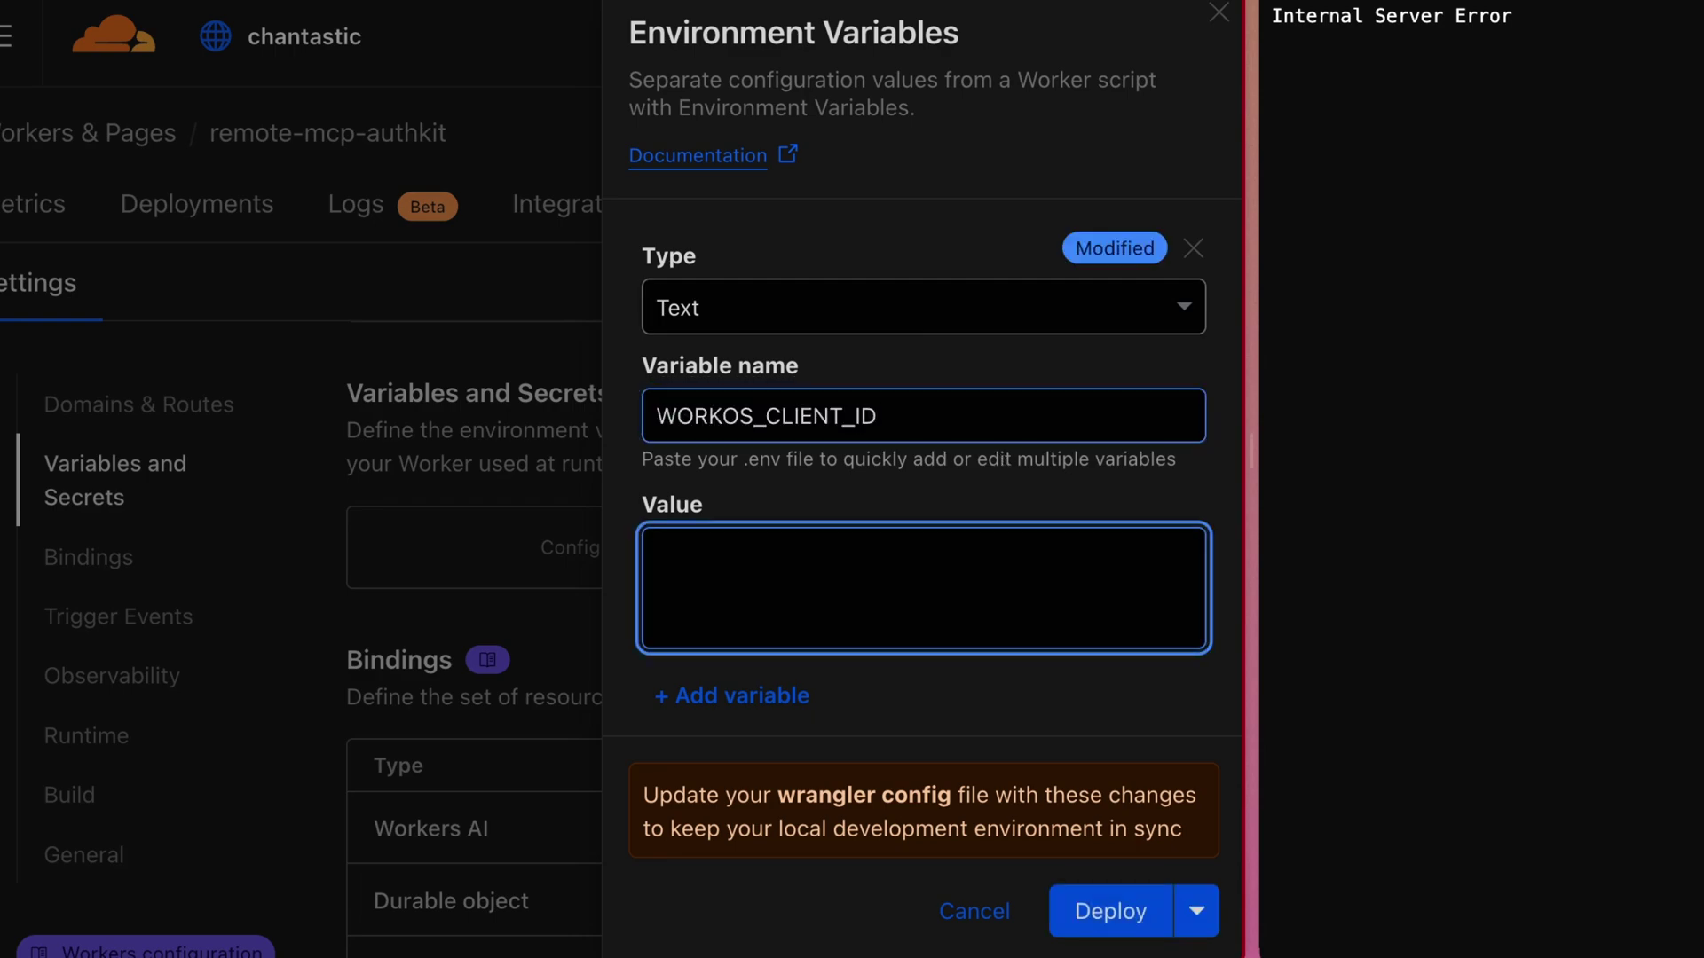
key(ctrl+v)
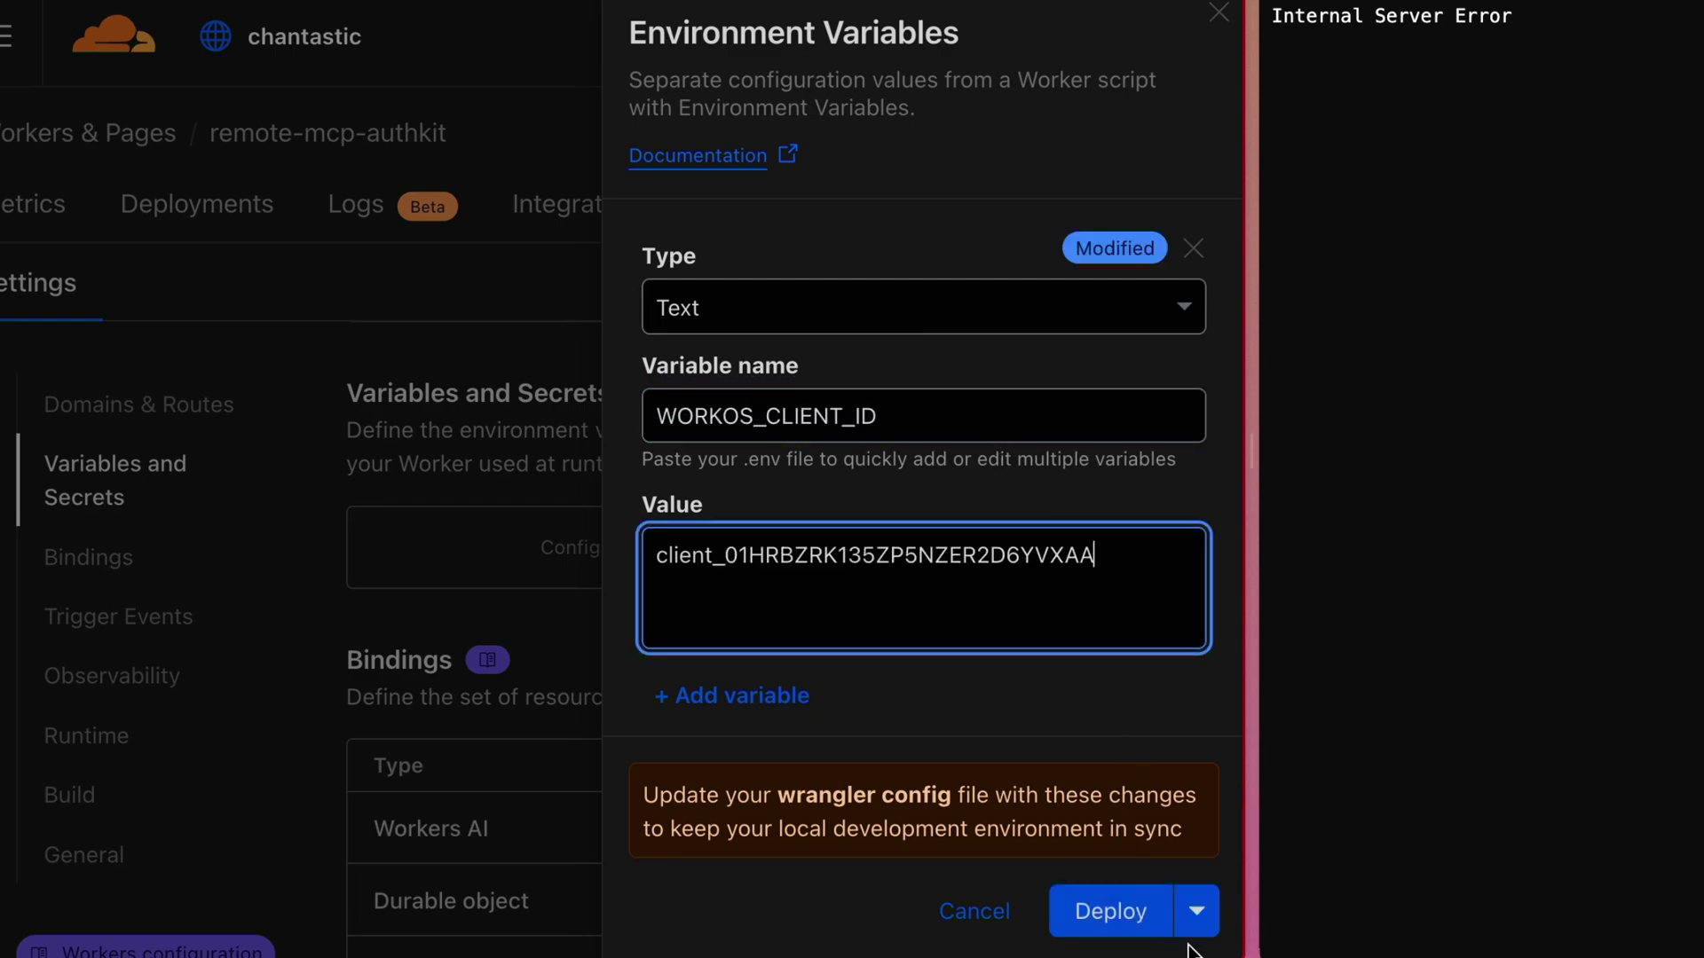
click(1197, 914)
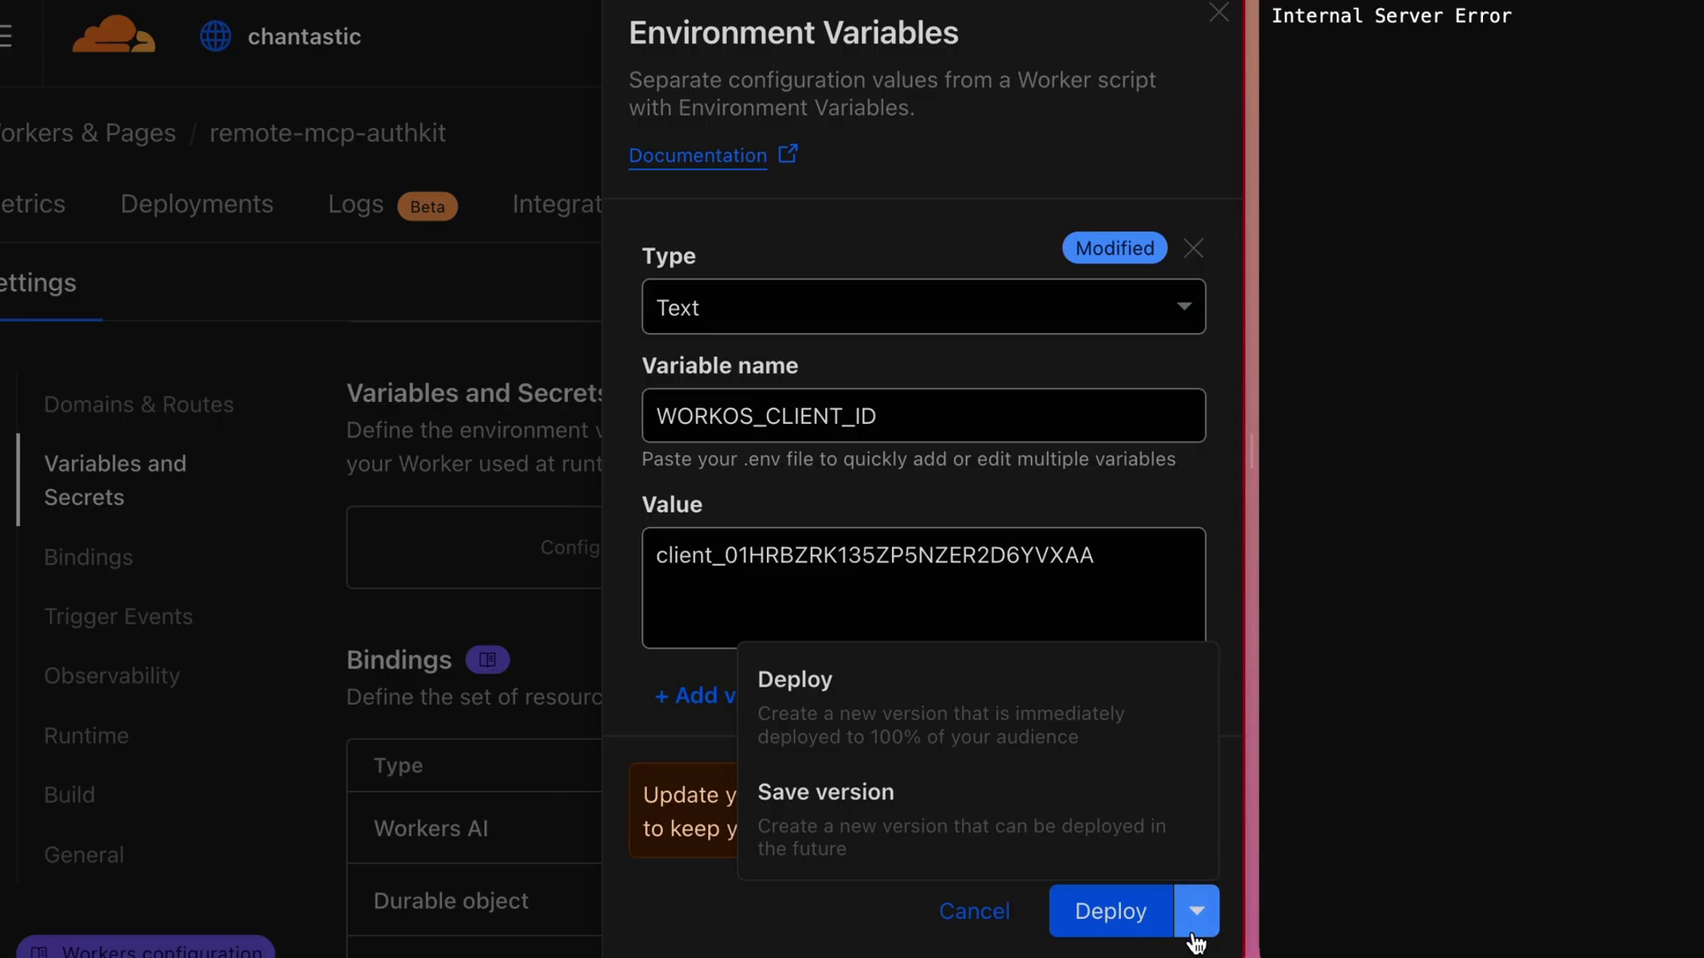
click(938, 836)
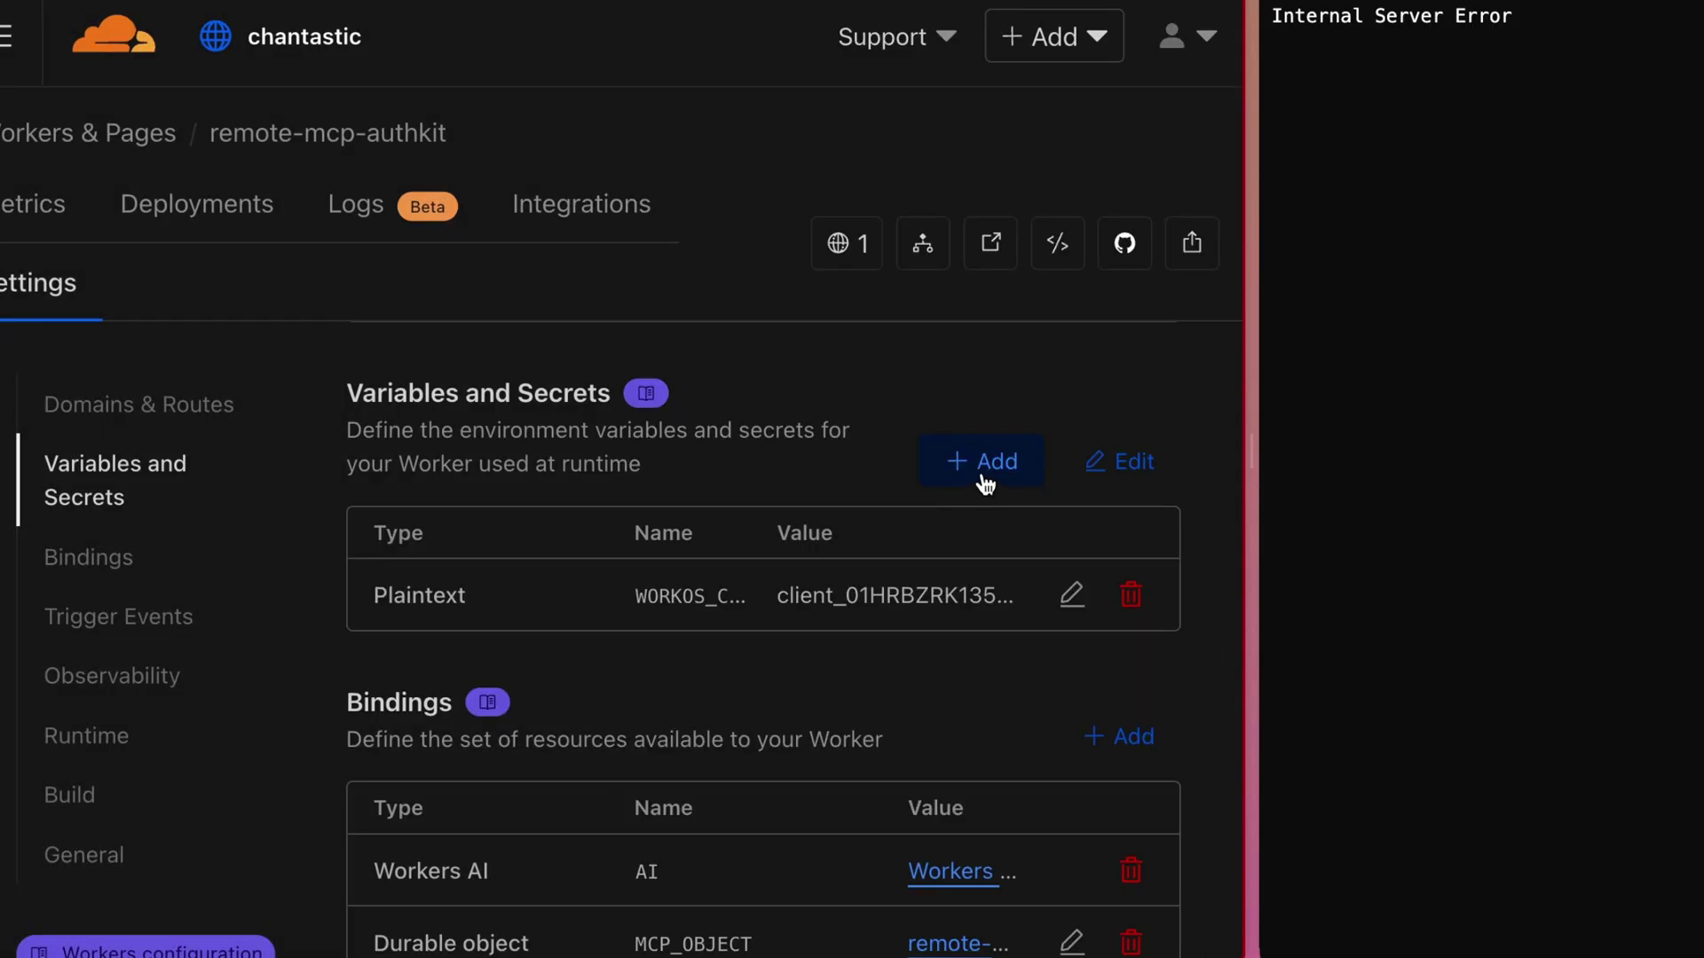
Add a Secret-type WORKOS_CLIENT_SECRET with the pasted client secret value and deploy it
click(980, 472)
click(956, 311)
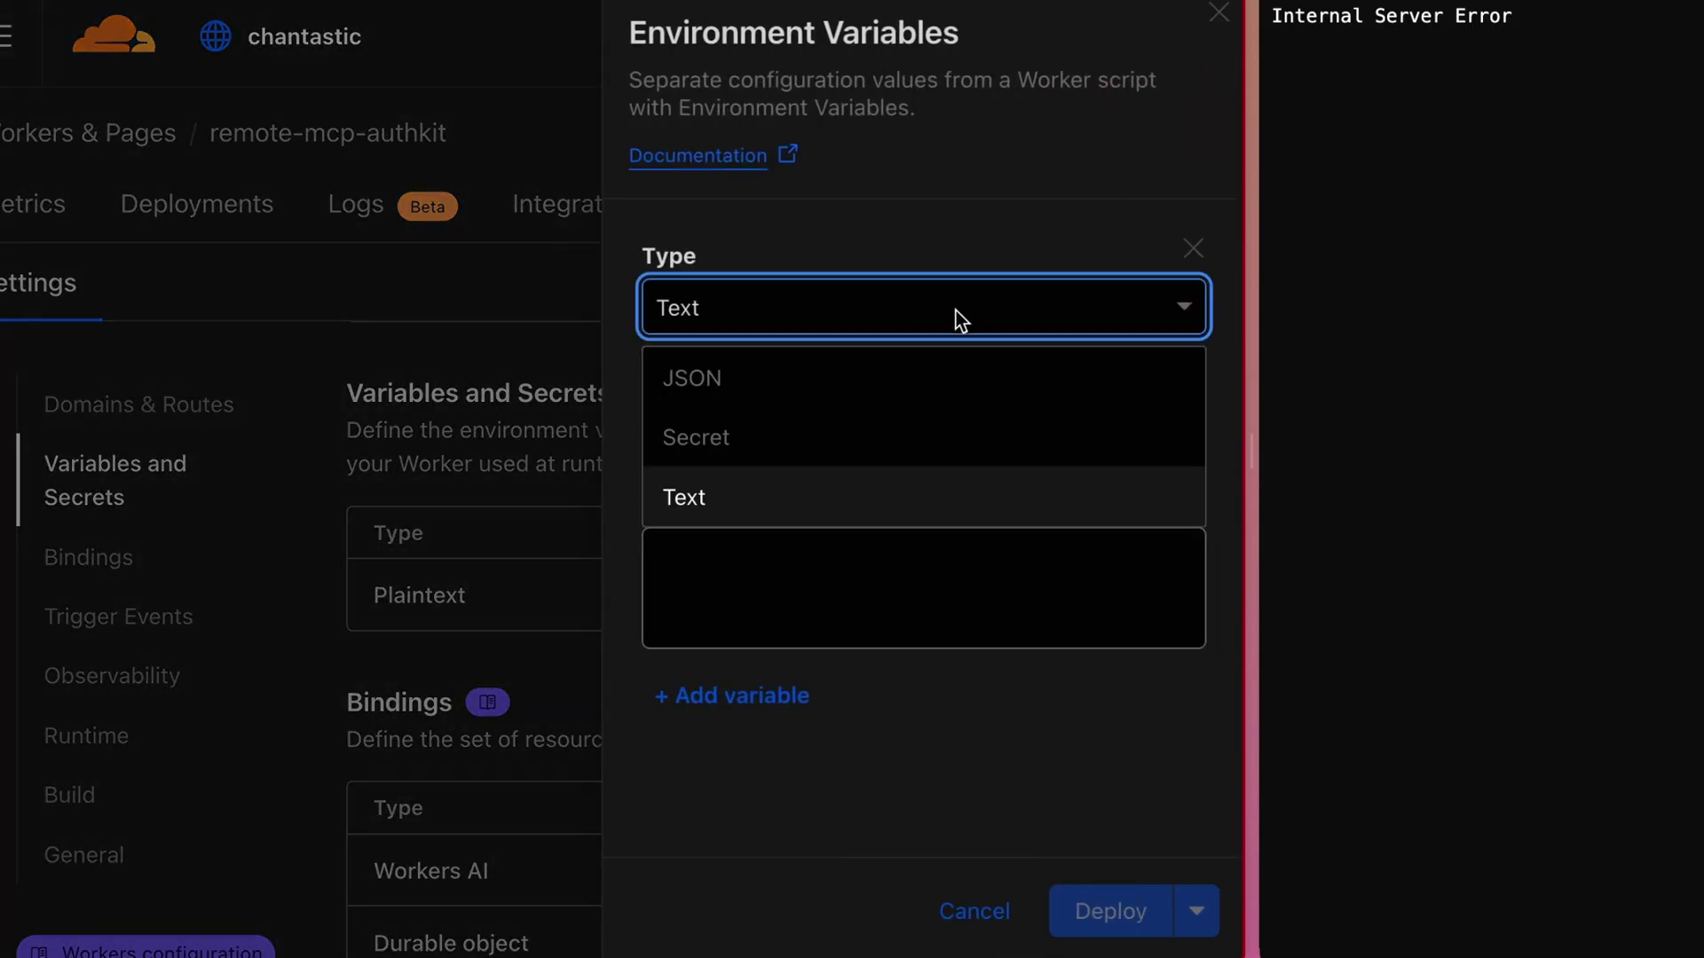
click(867, 459)
click(845, 429)
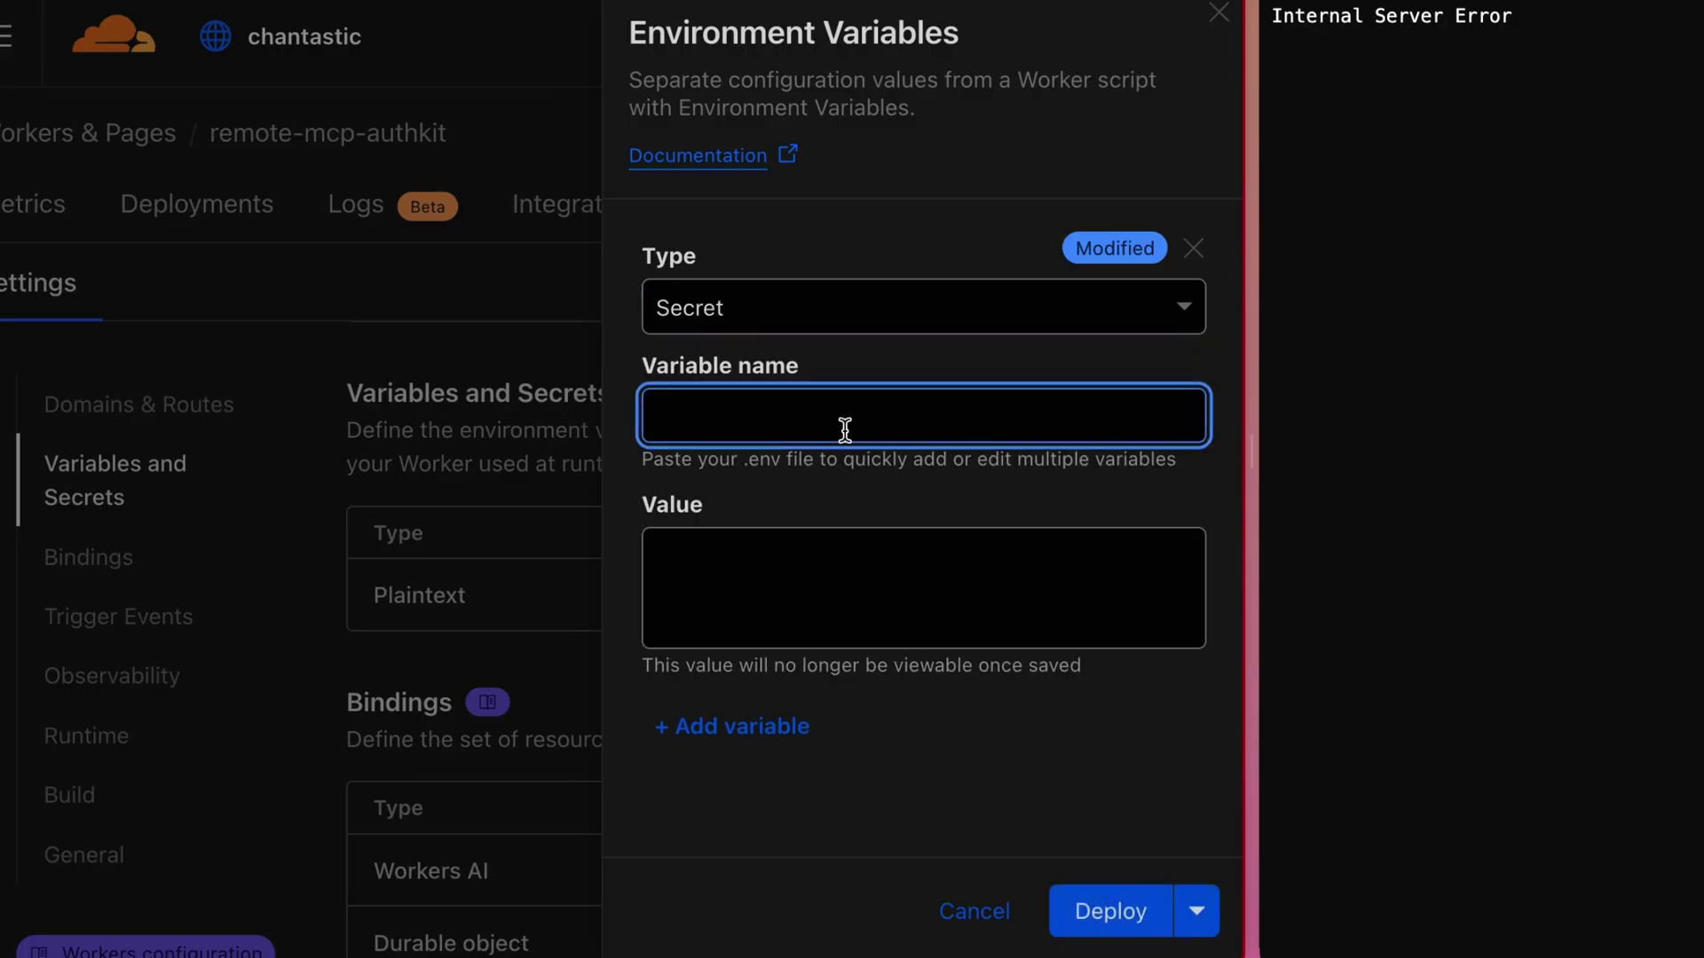
key(ctrl+v)
double_click(867, 427)
click(872, 603)
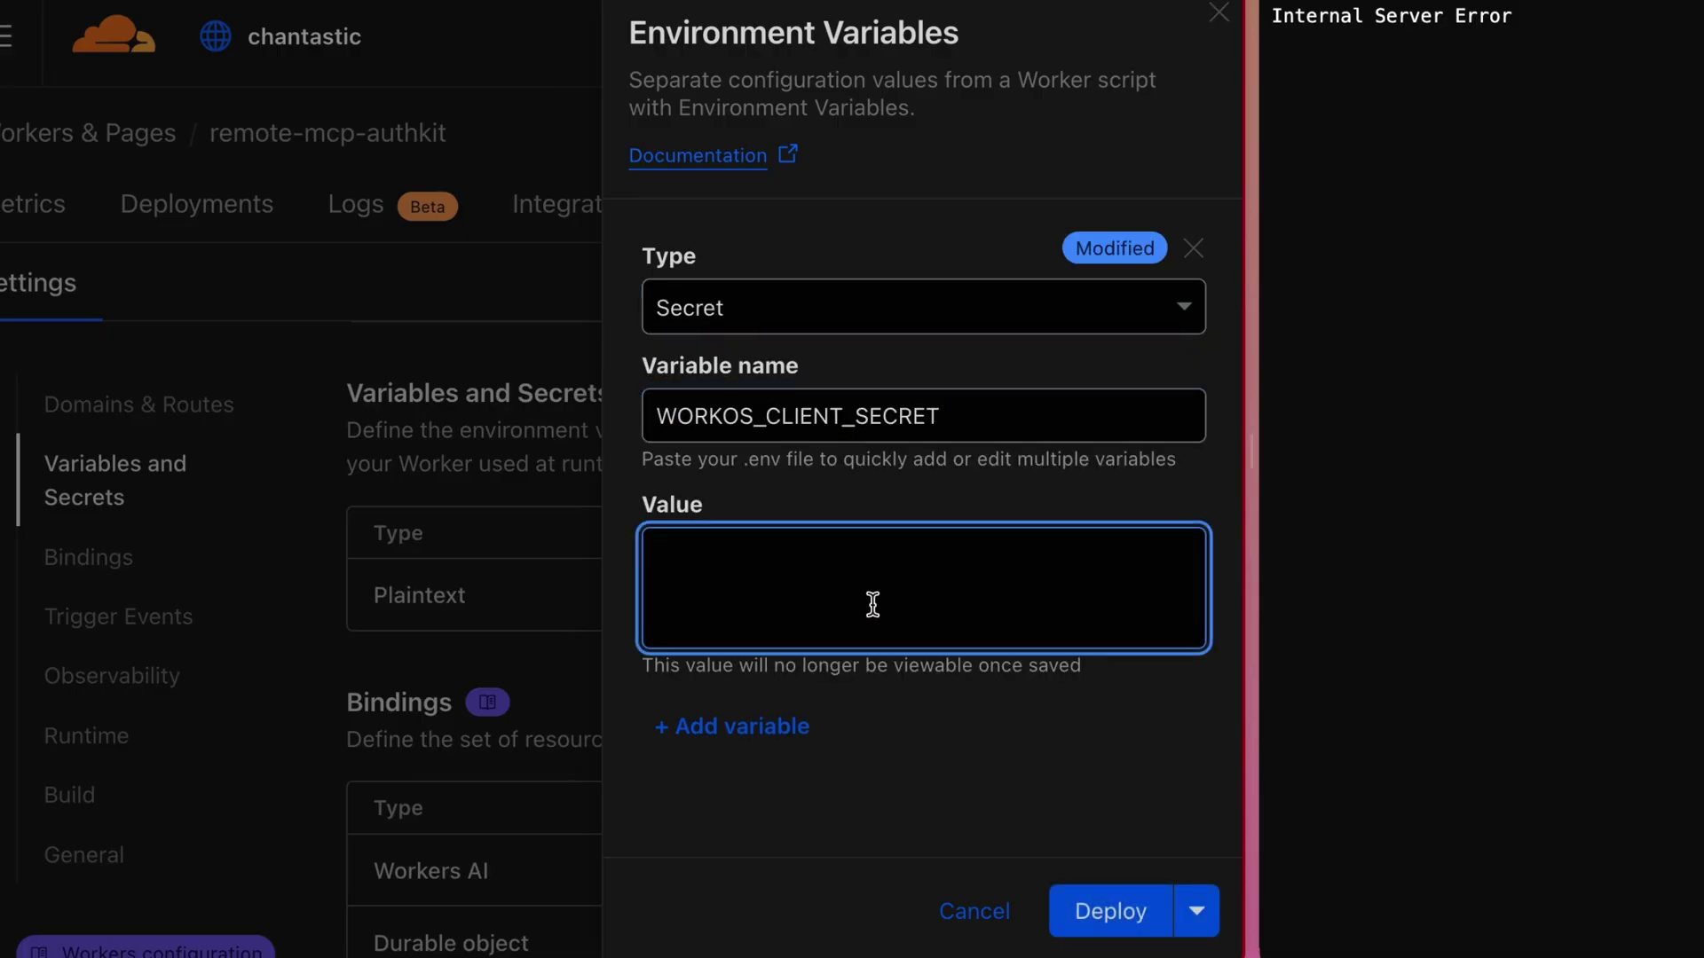
key(ctrl+v)
double_click(919, 630)
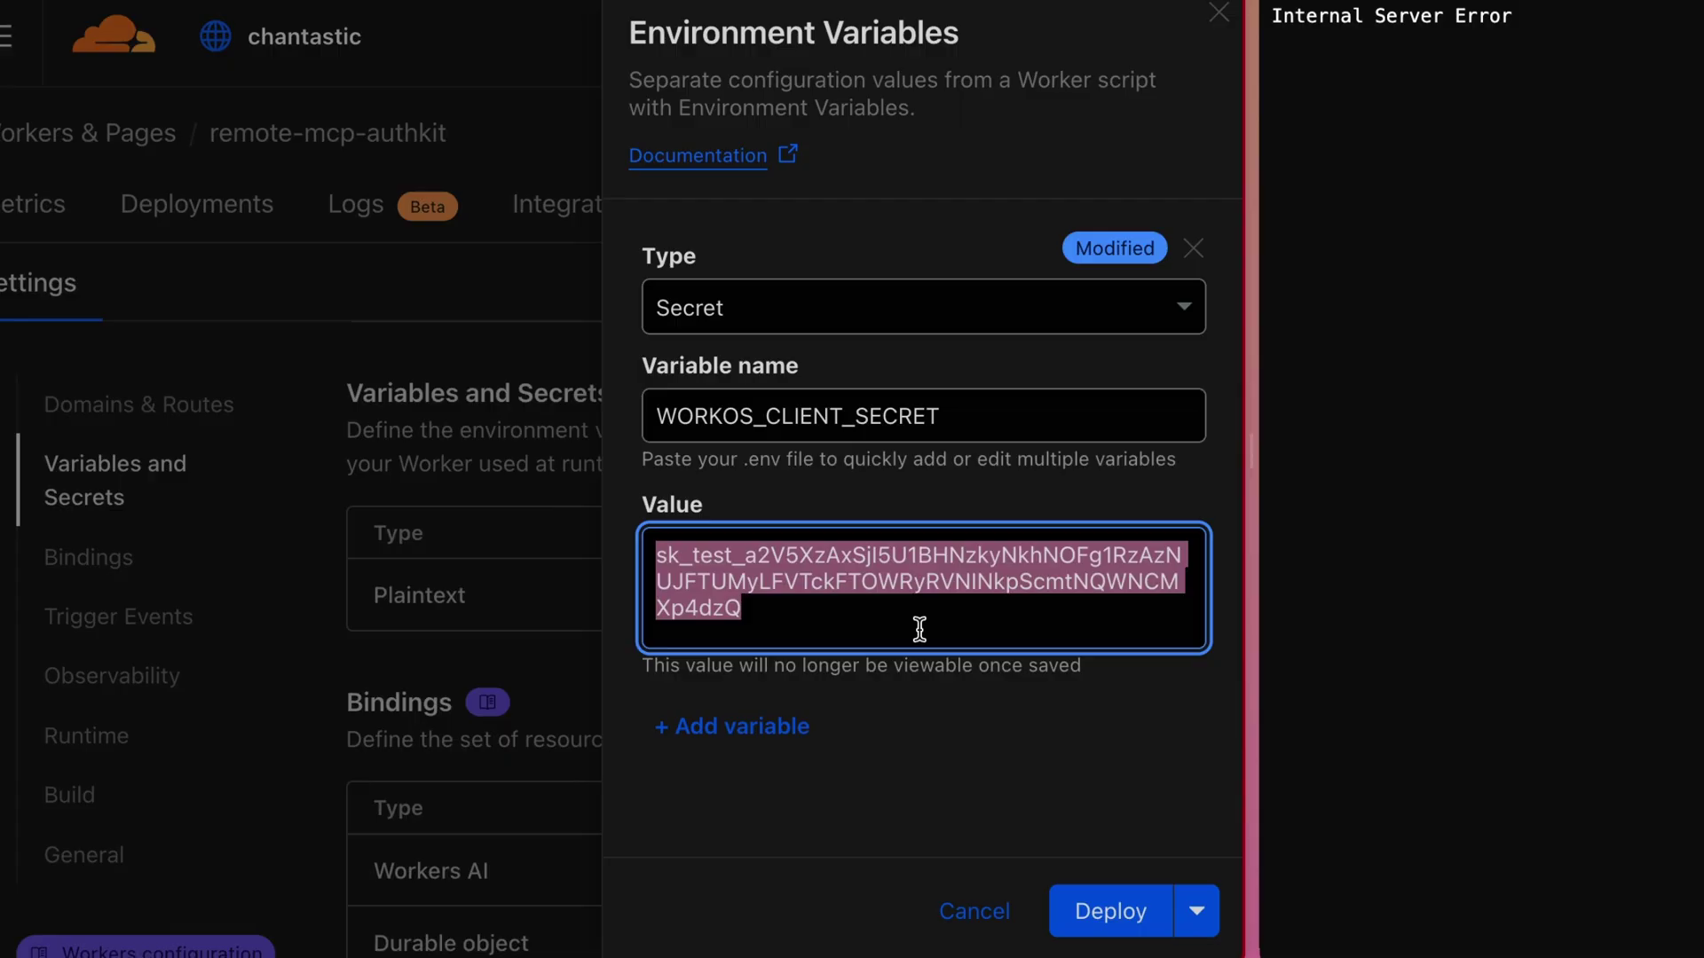
click(919, 630)
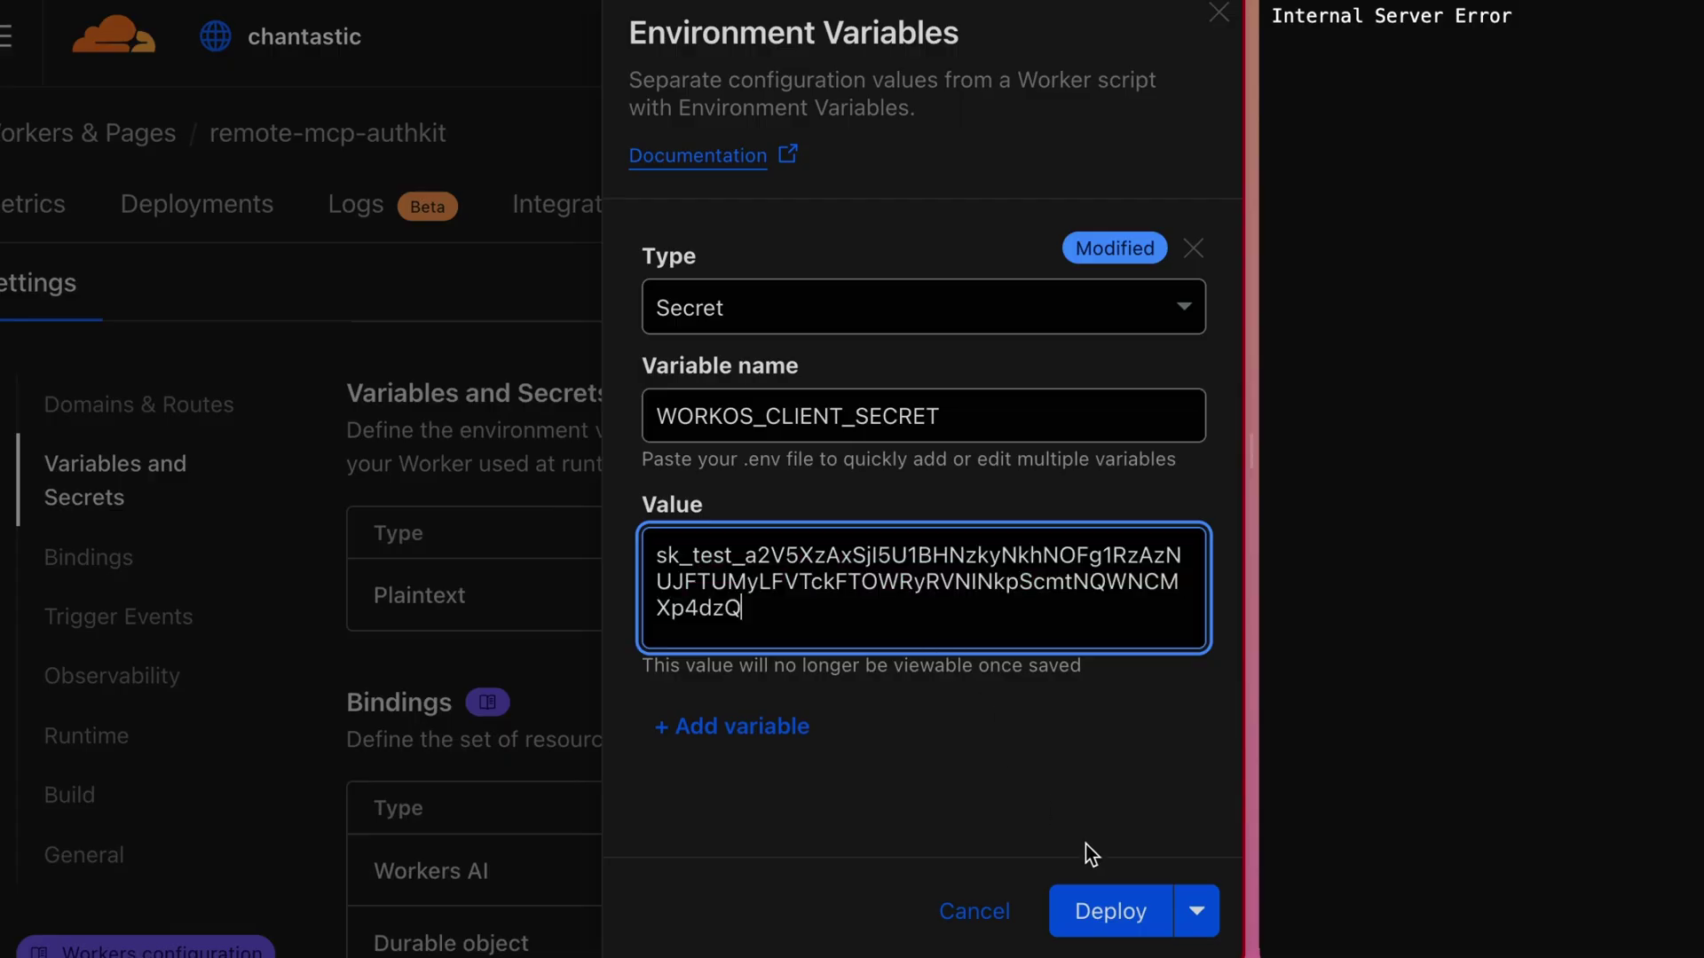
click(1118, 928)
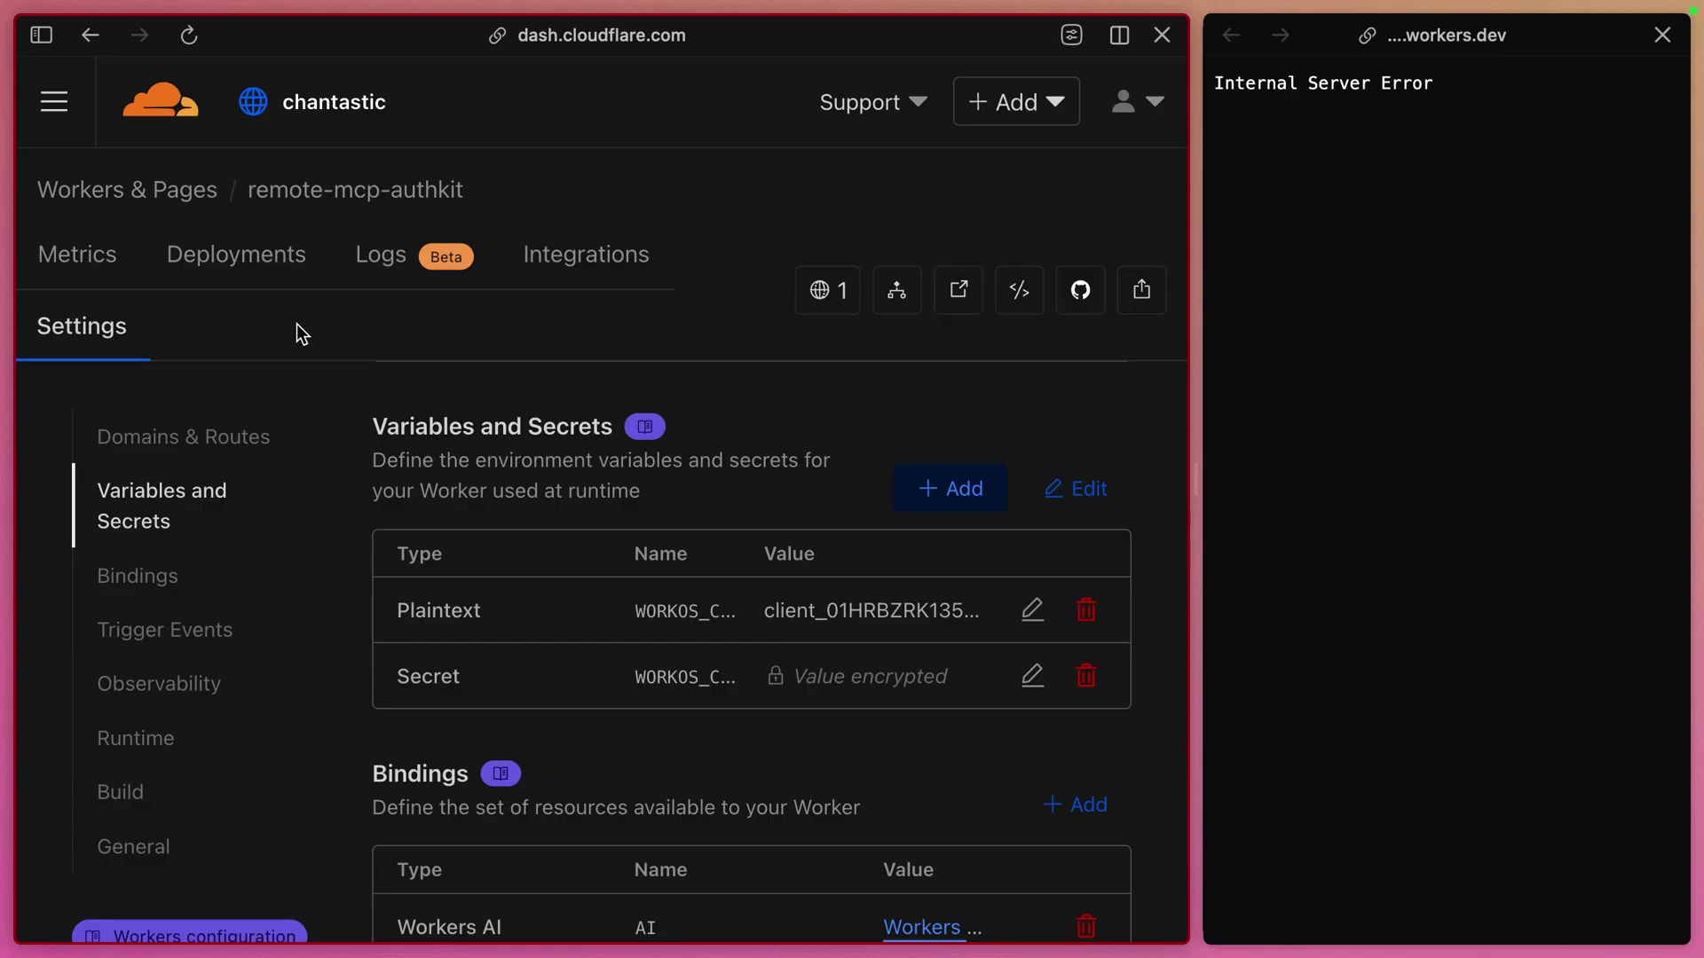
Check the active deployment, then reload the worker's page, which returns 404 Not Found
click(258, 279)
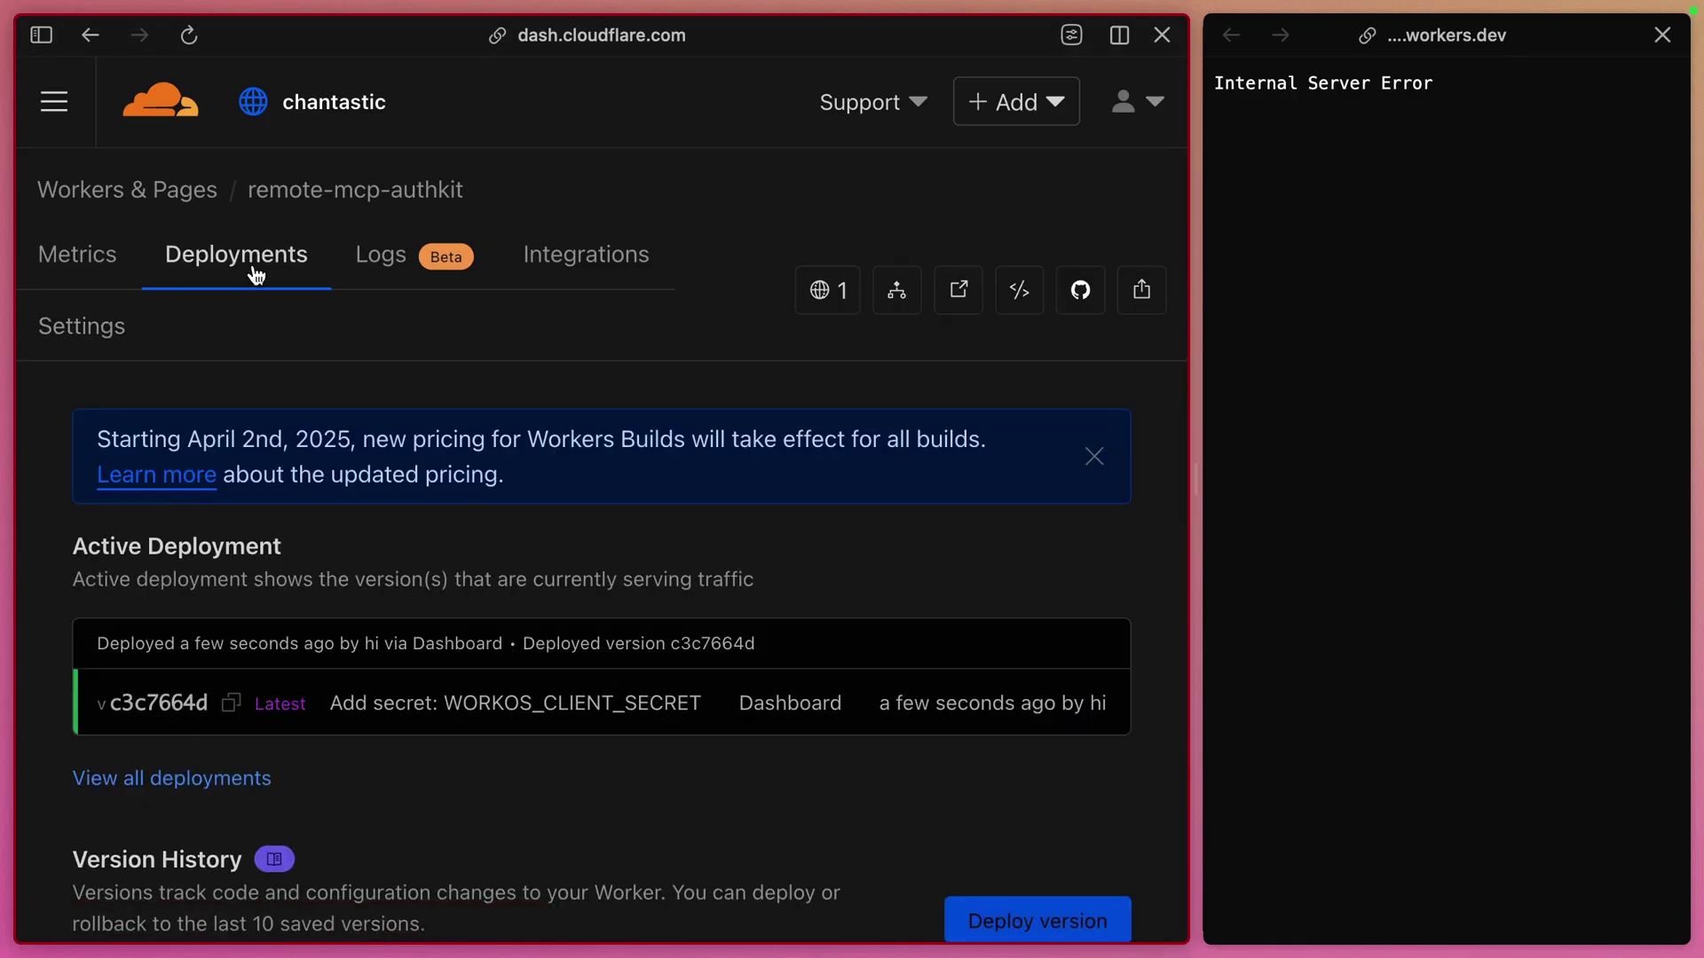
drag(1193, 479, 1122, 504)
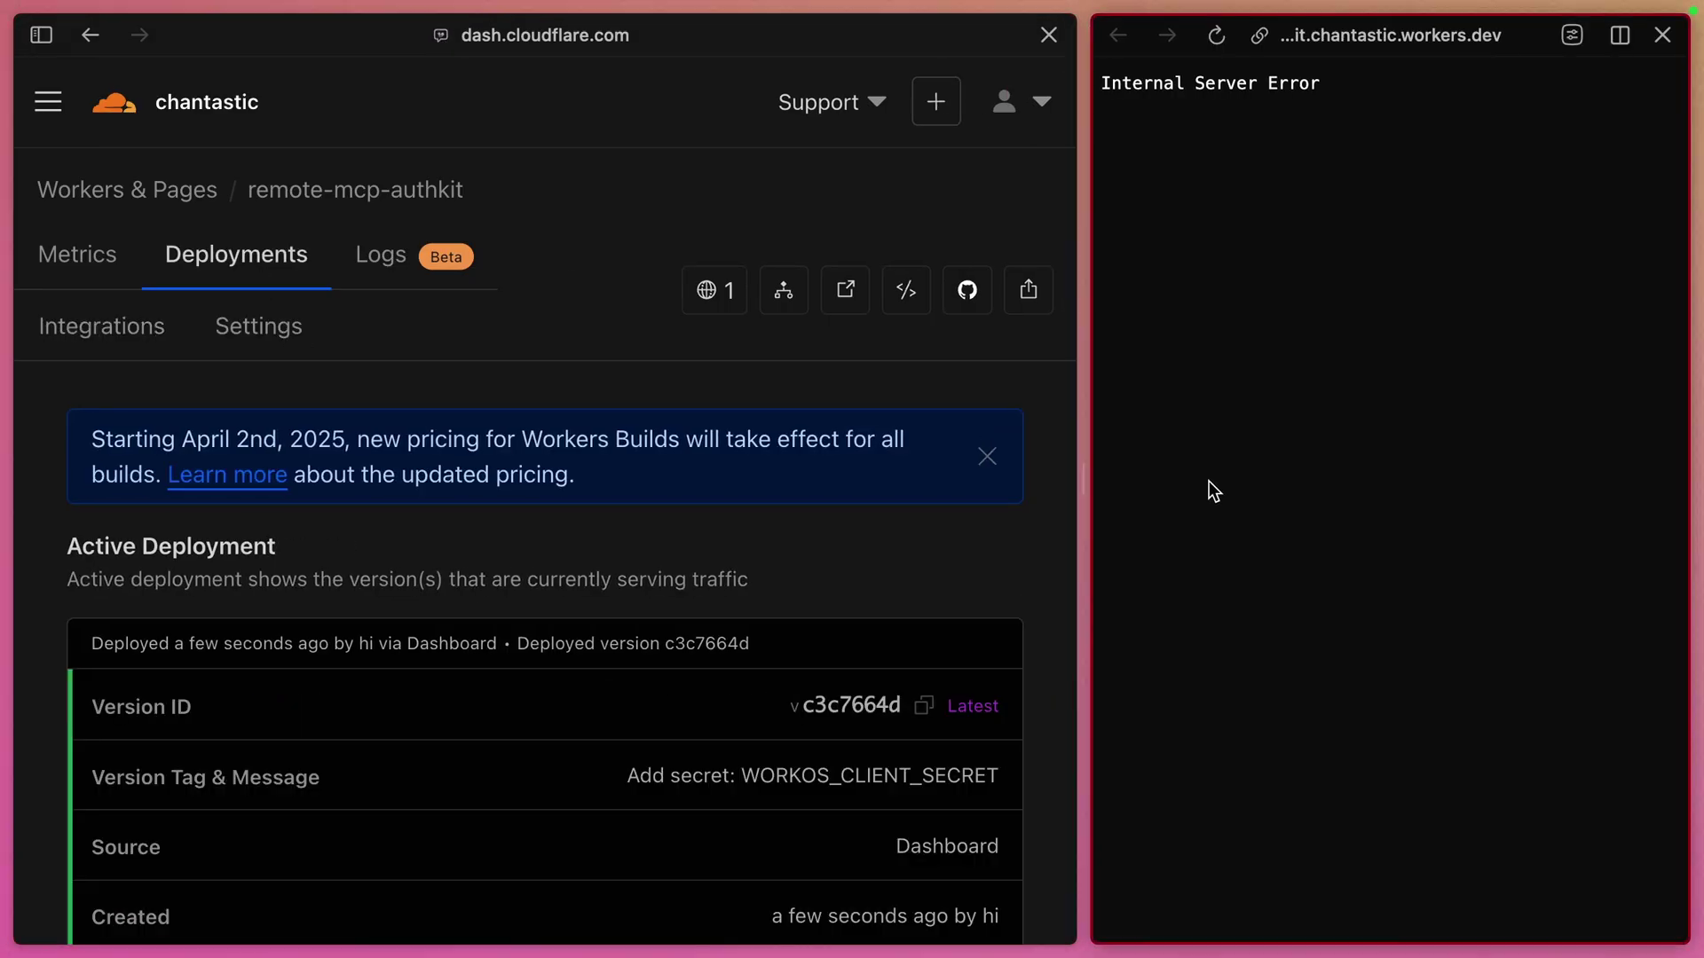
key(super+r)
drag(1101, 82, 1219, 102)
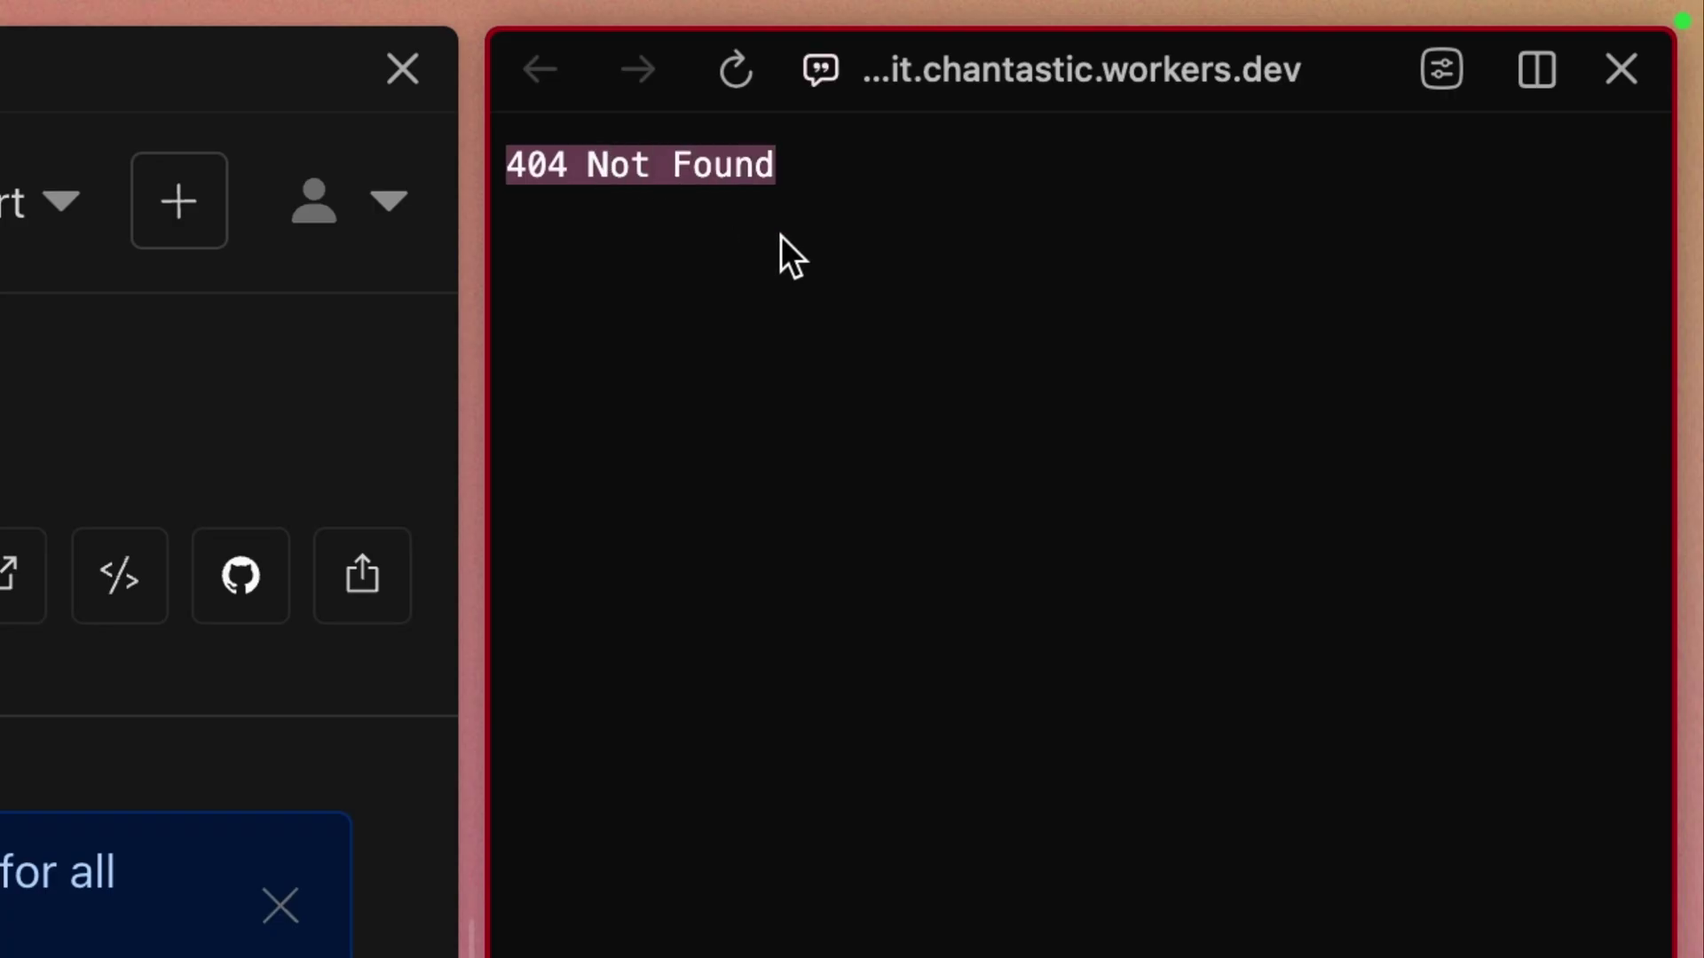
click(1238, 118)
Load the worker's /sse endpoint, which returns invalid_token 'Missing or invalid access token'
key(super+l)
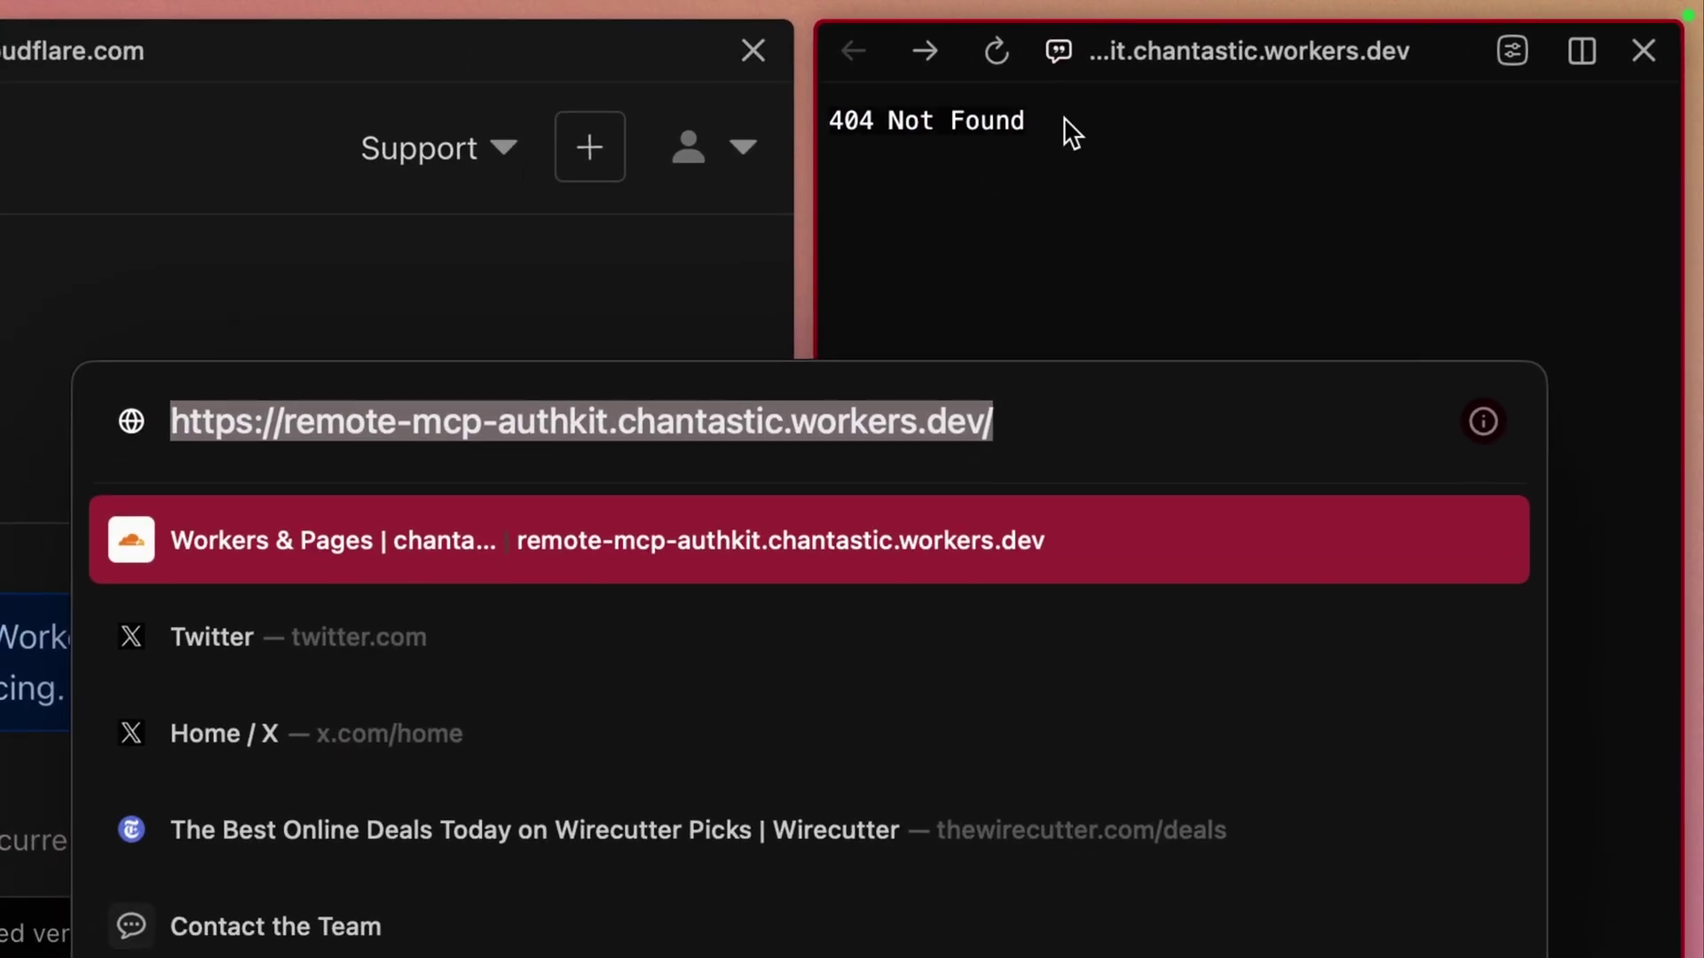
key(Right)
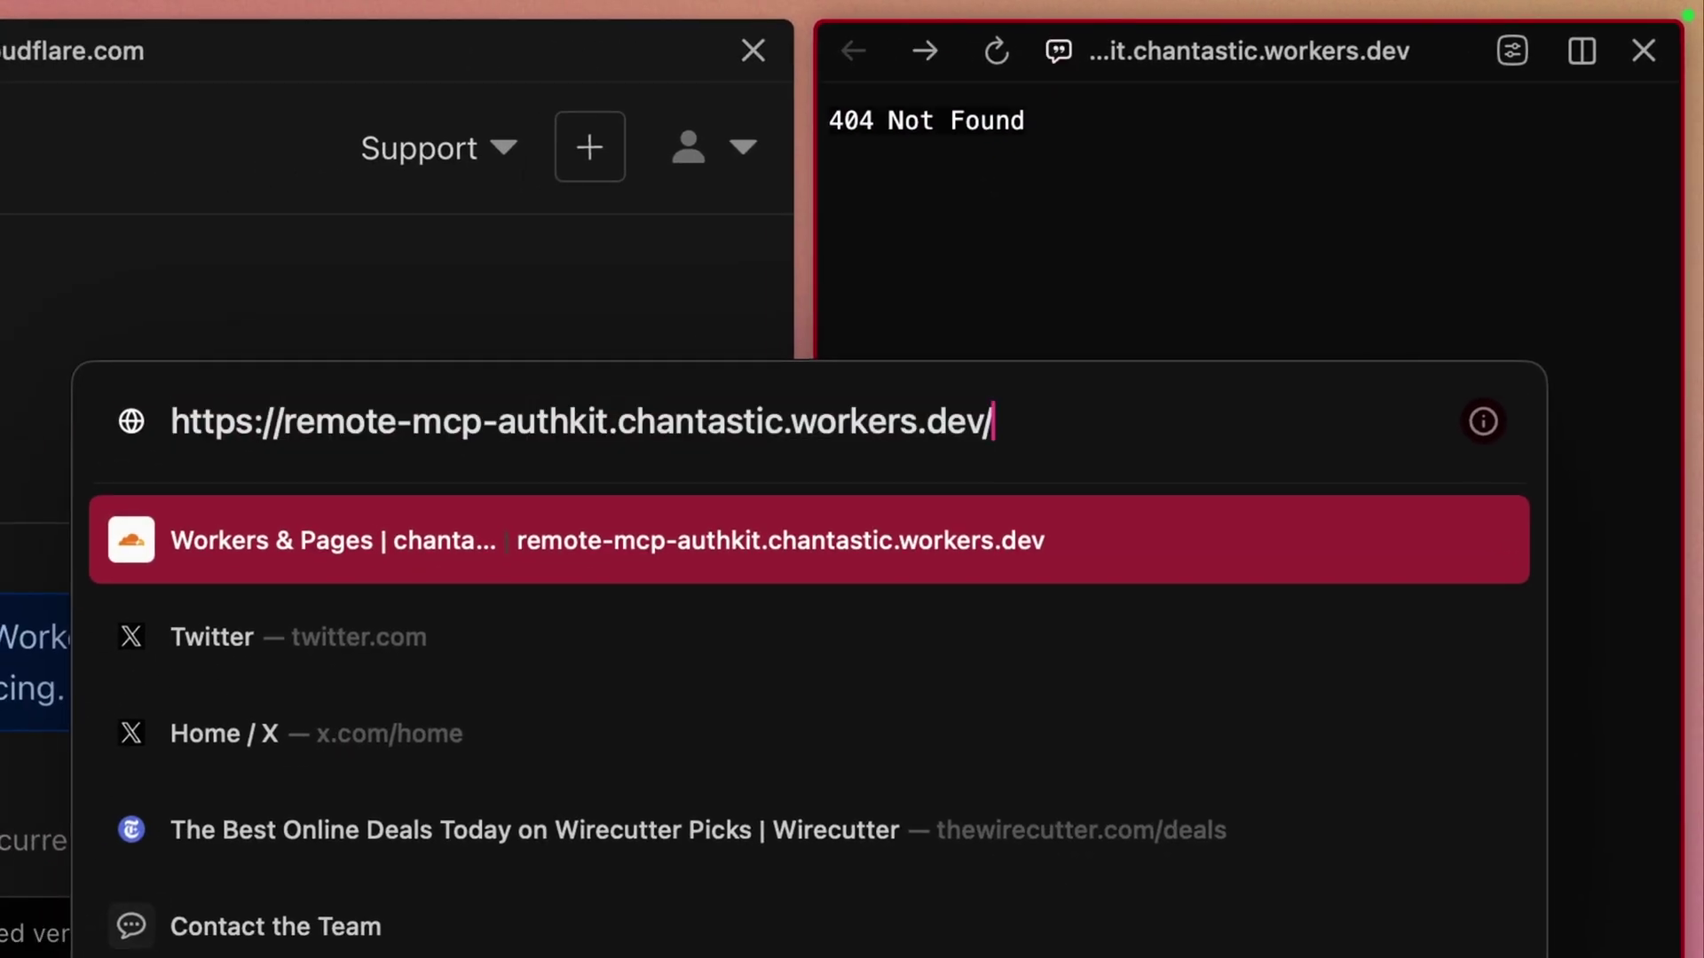
text(sse)
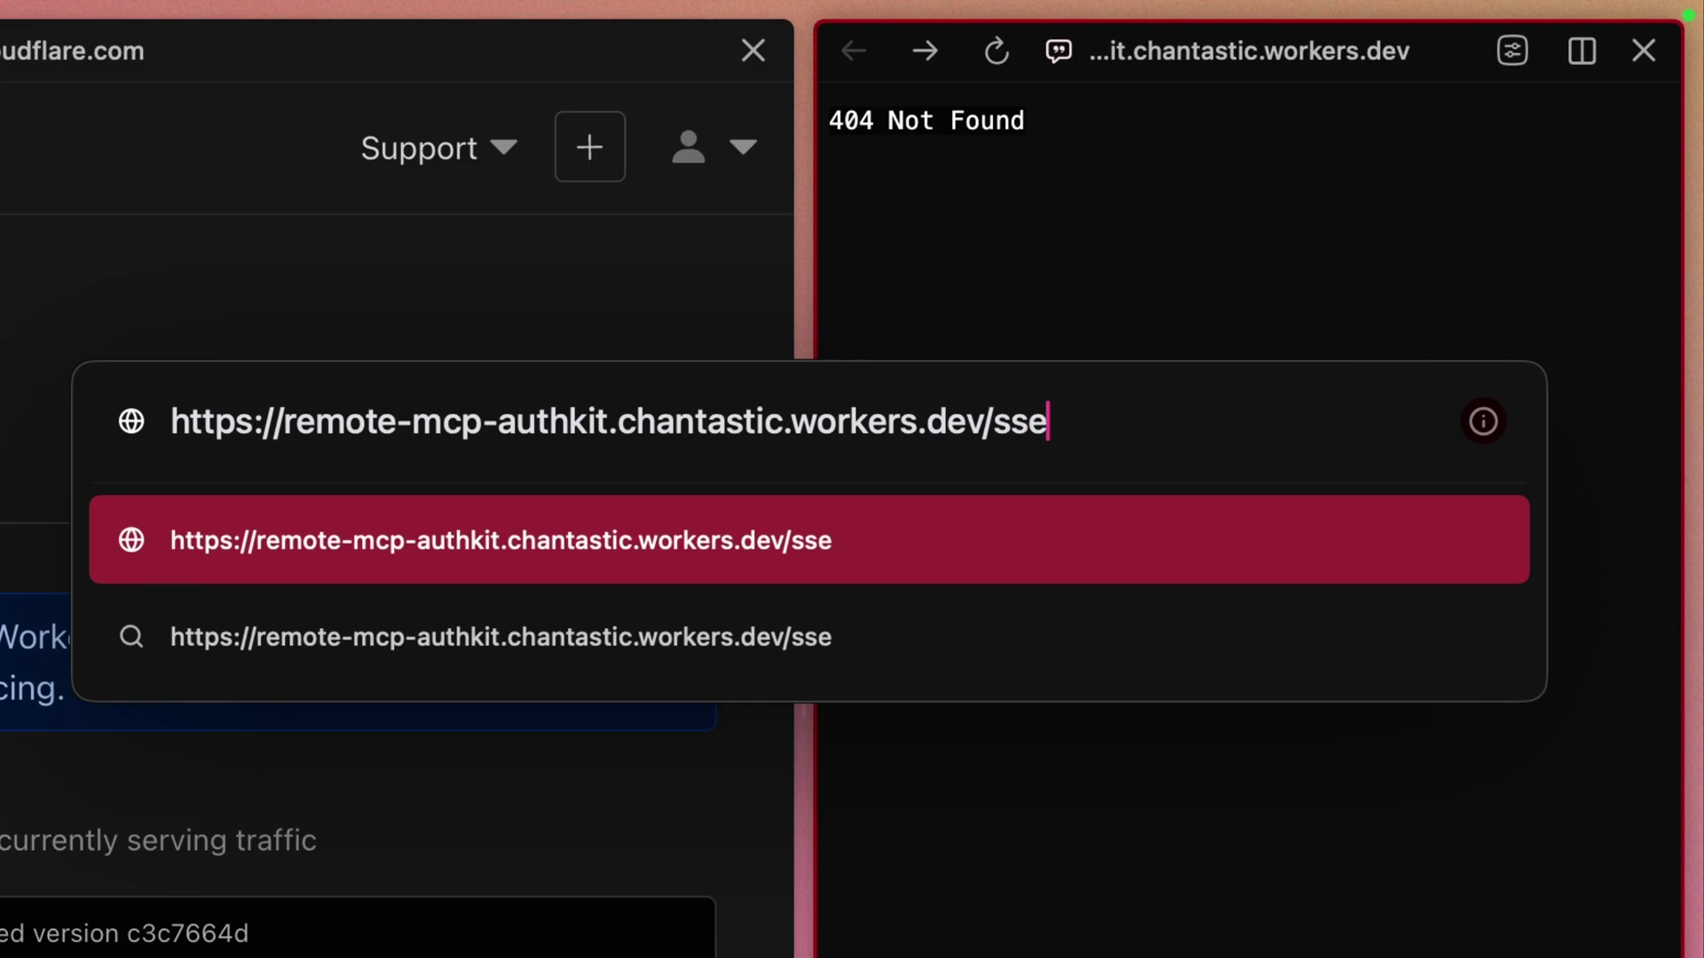
key(Return)
drag(929, 146, 1056, 228)
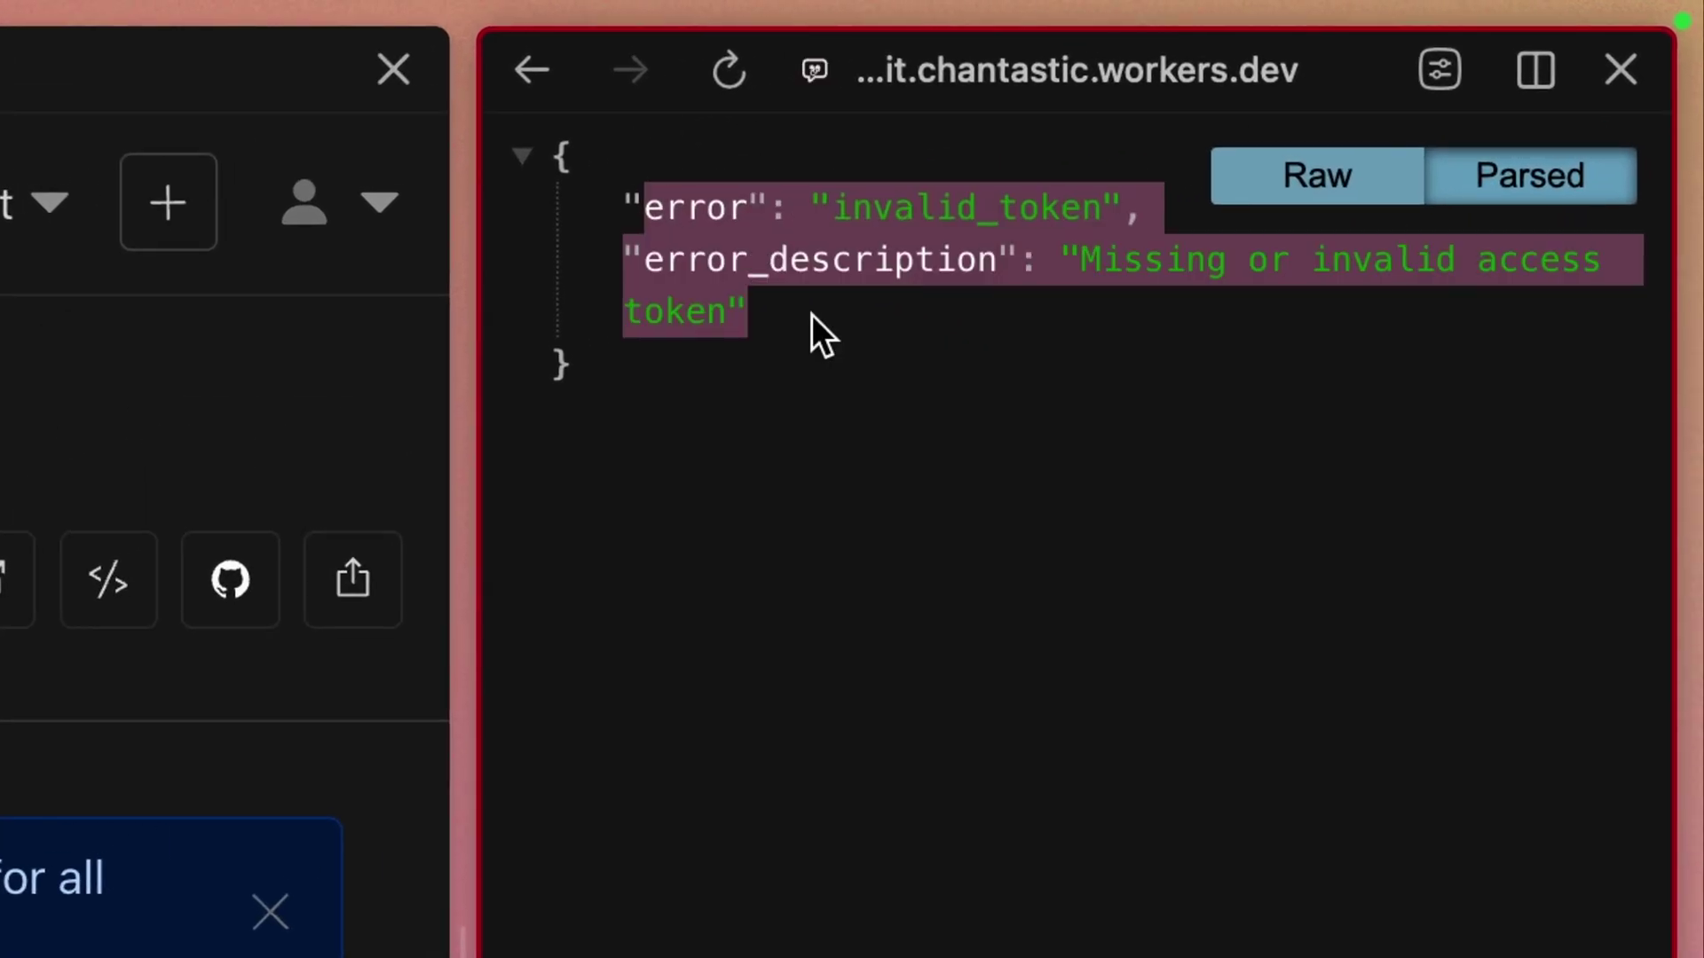
click(811, 314)
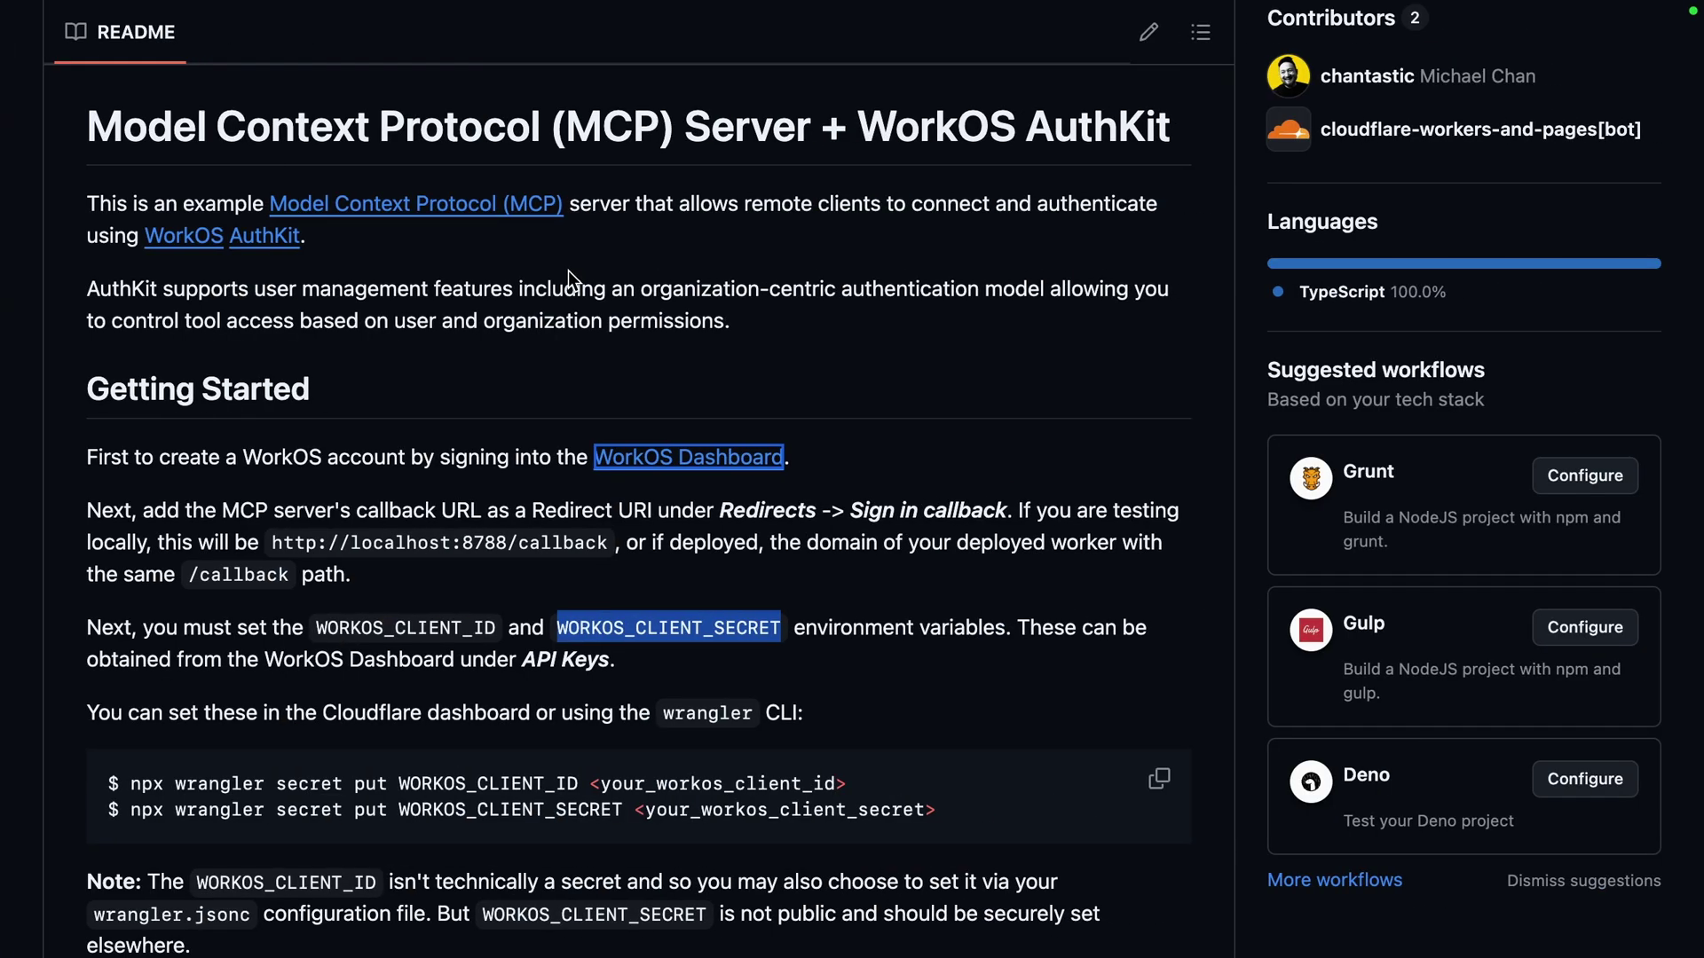
Find the README's Testing MCP Authentication section and open the Workers AI playground link in a new tab
scroll(559, 386, down, 5)
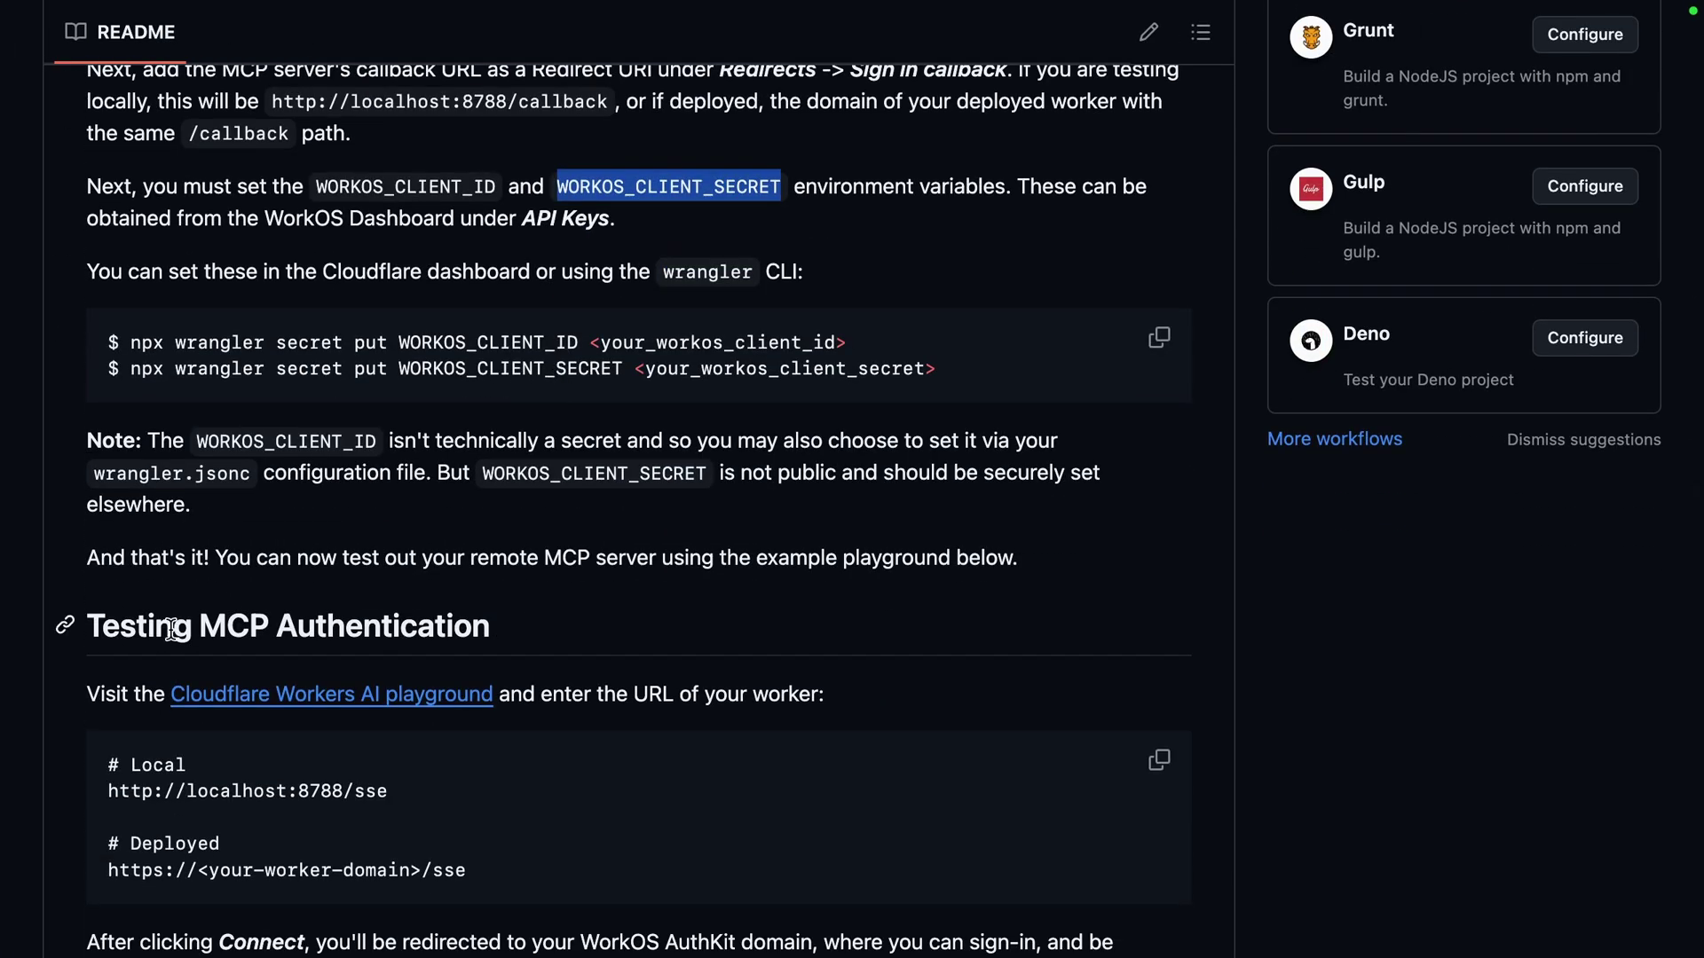
triple_click(171, 628)
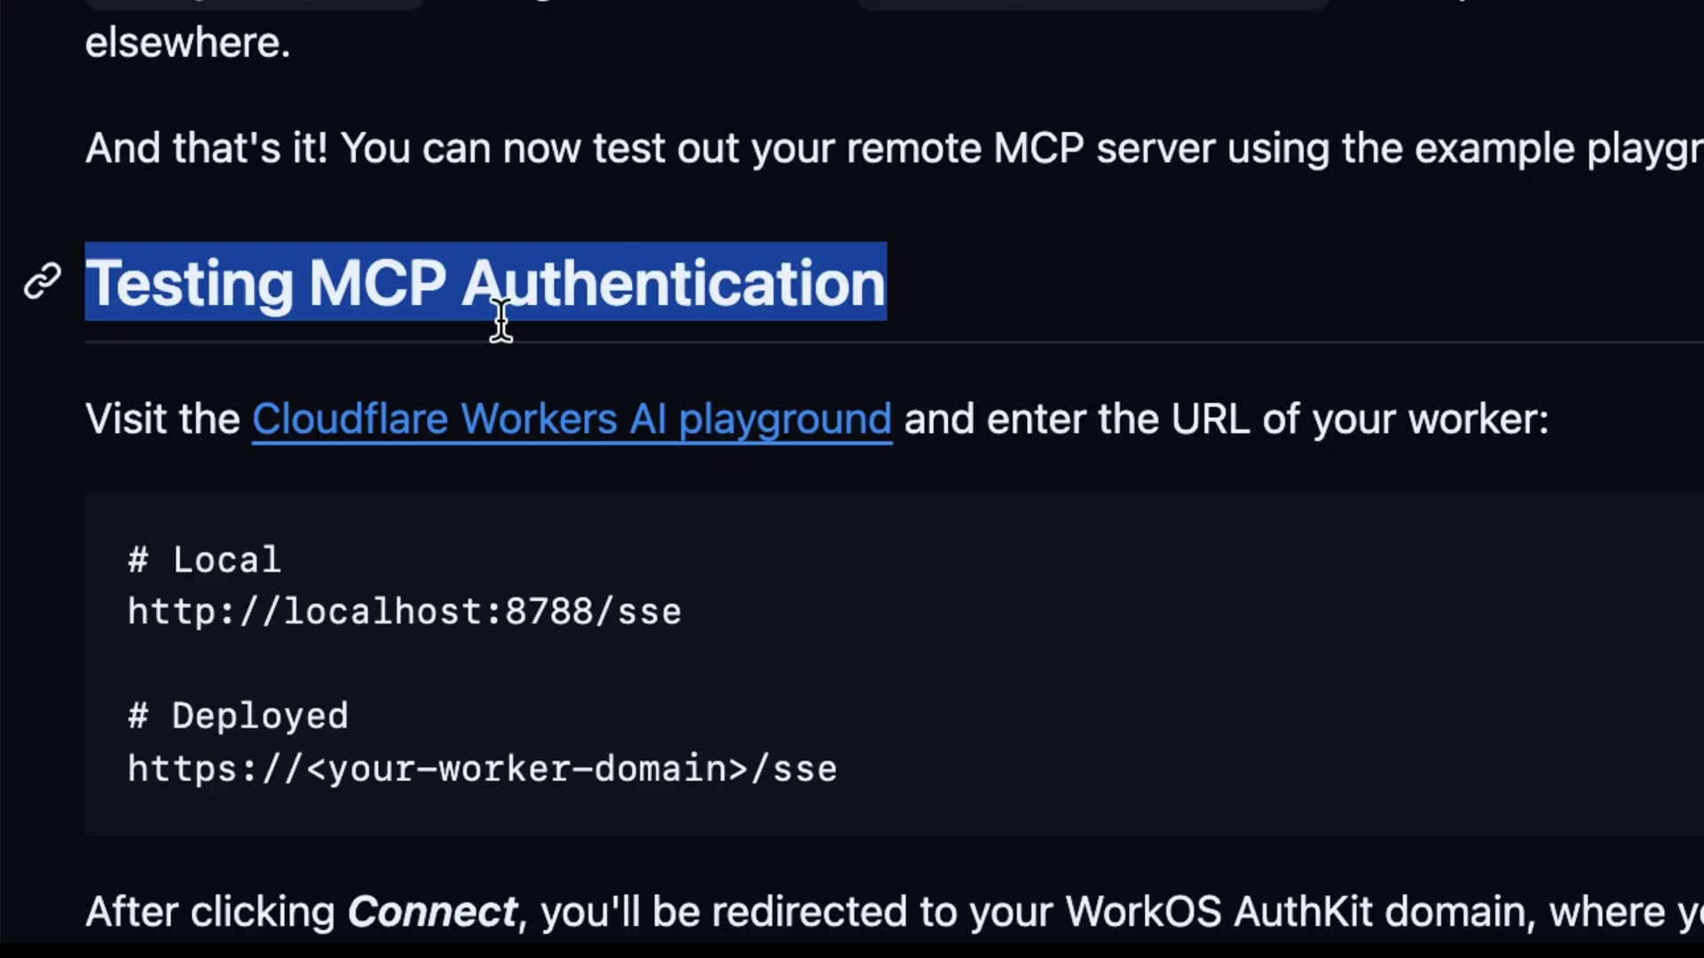
drag(213, 413, 943, 420)
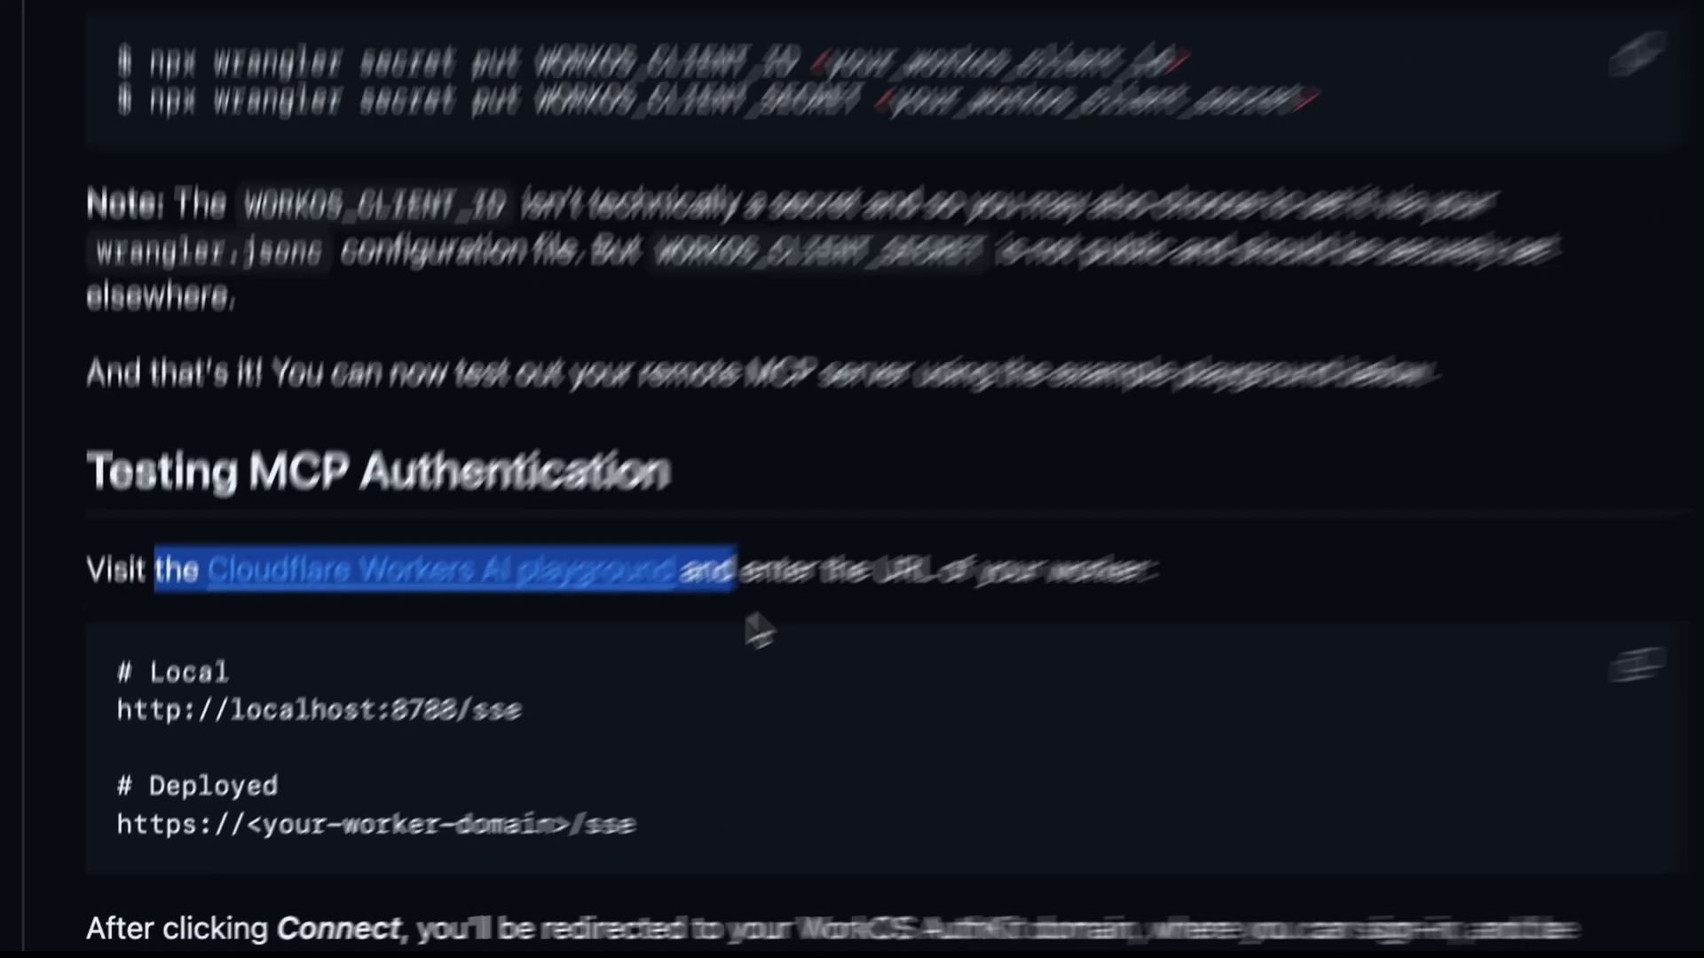
click(728, 437)
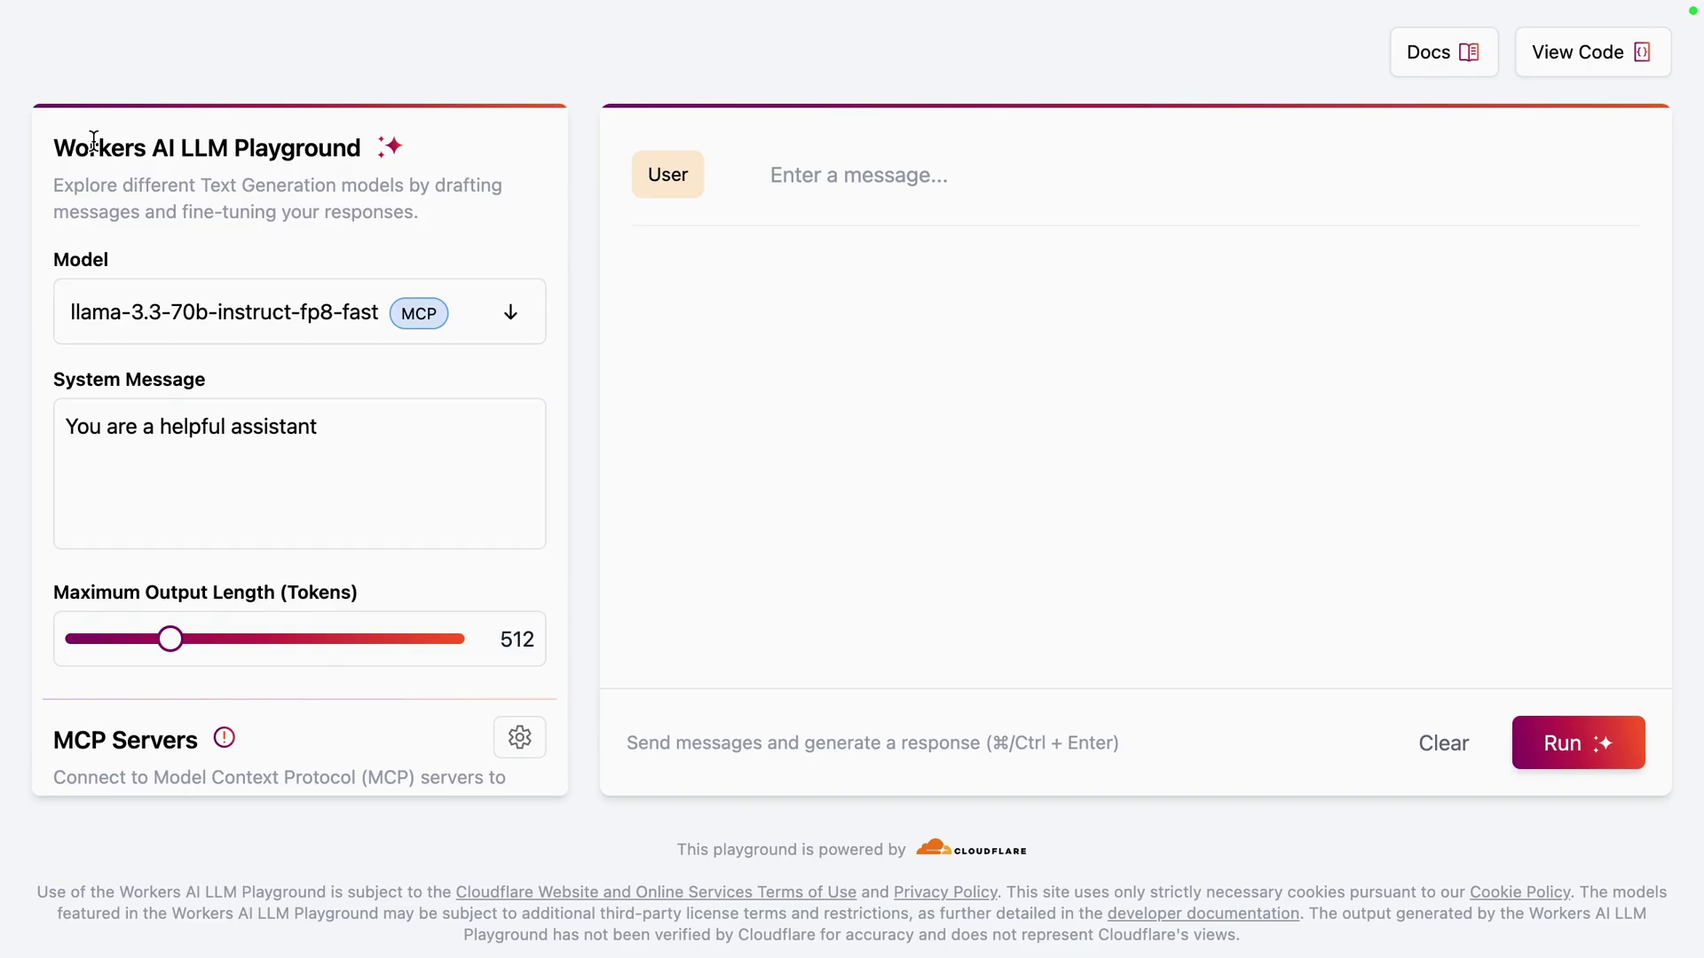
Paste the worker's workers.dev/sse URL into the playground's MCP server URL field
drag(93, 142, 281, 152)
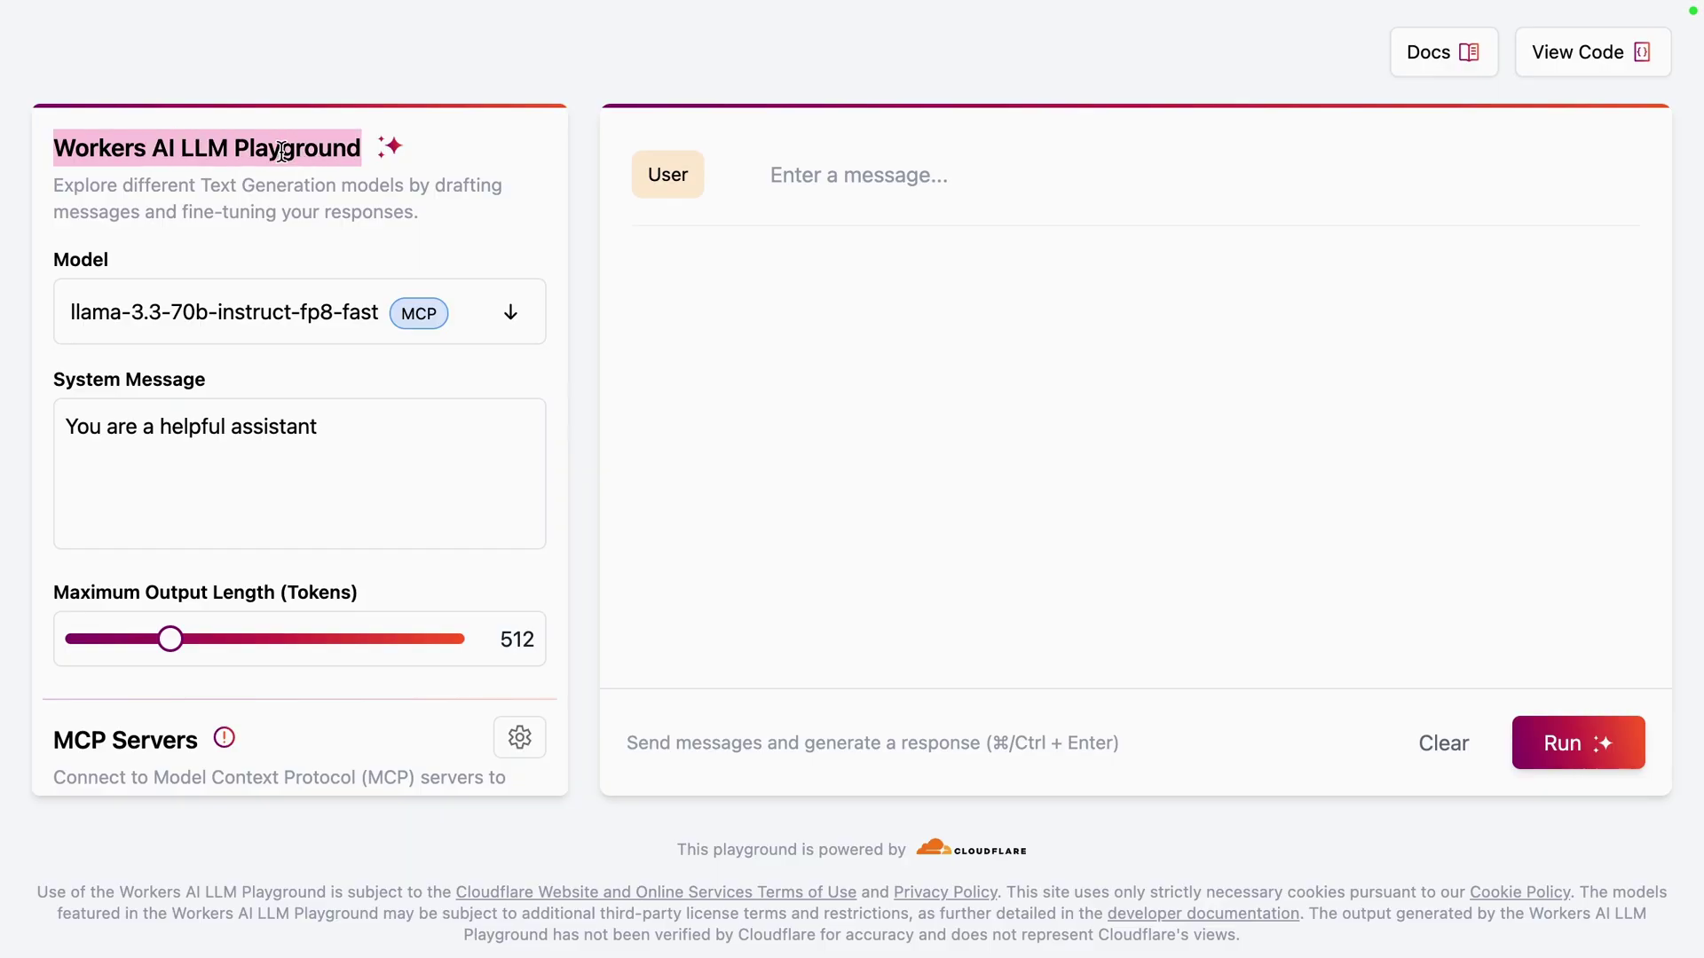
scroll(299, 502, down, 5)
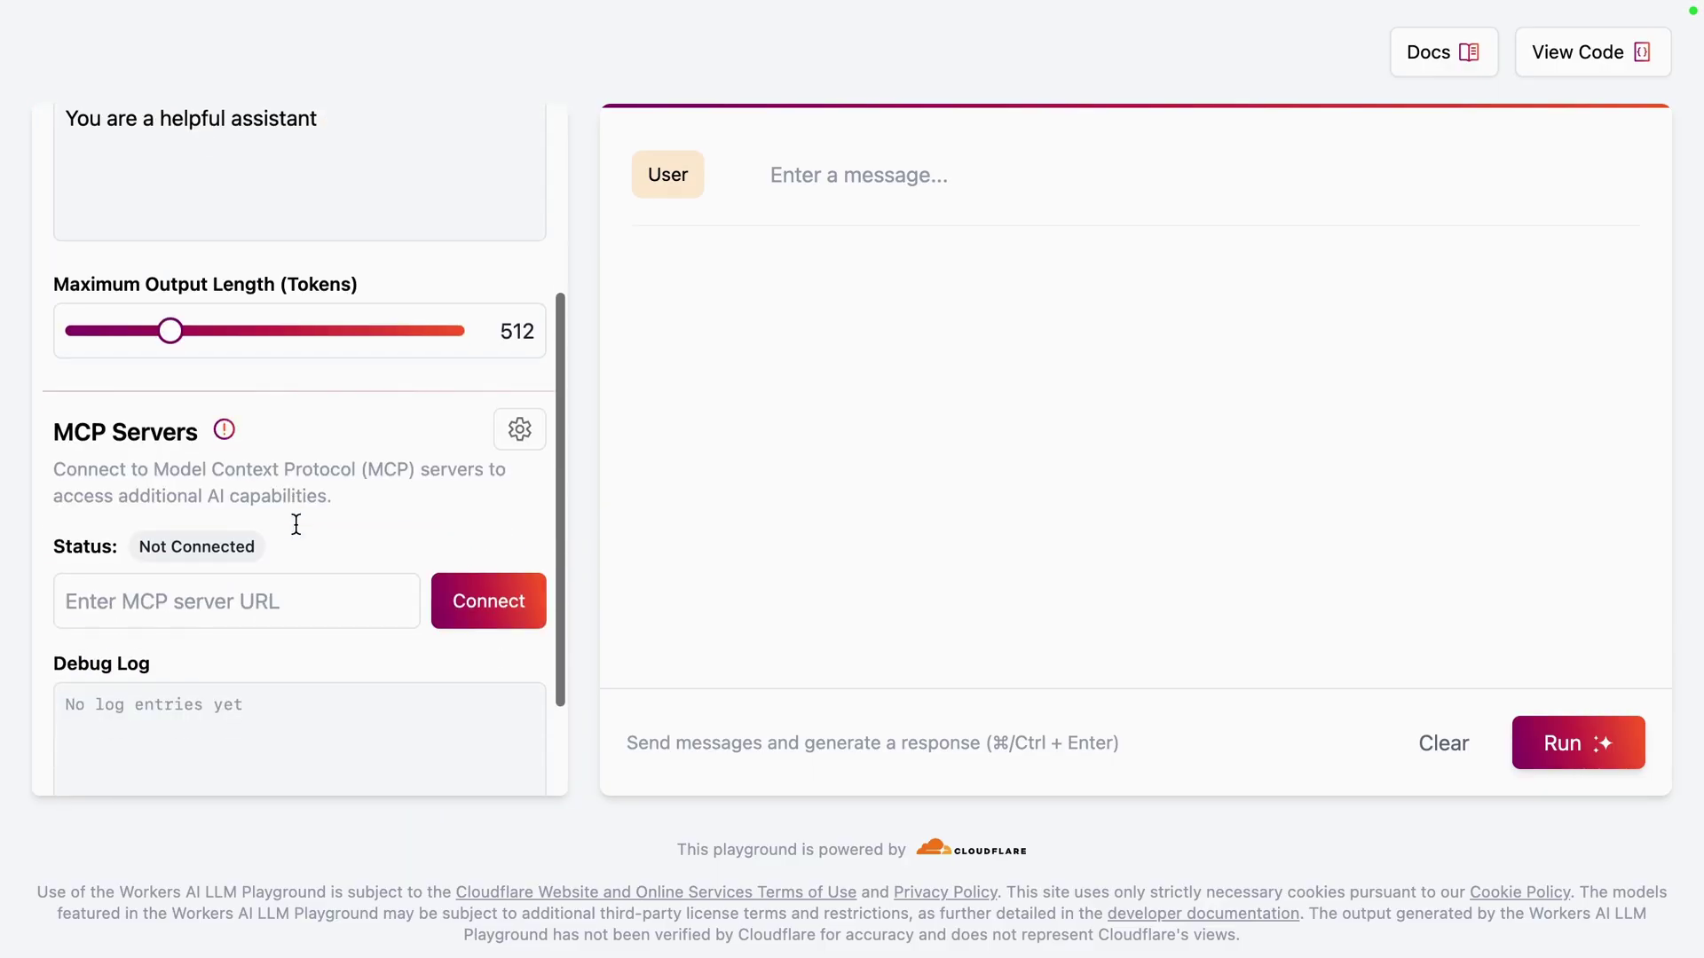
click(293, 550)
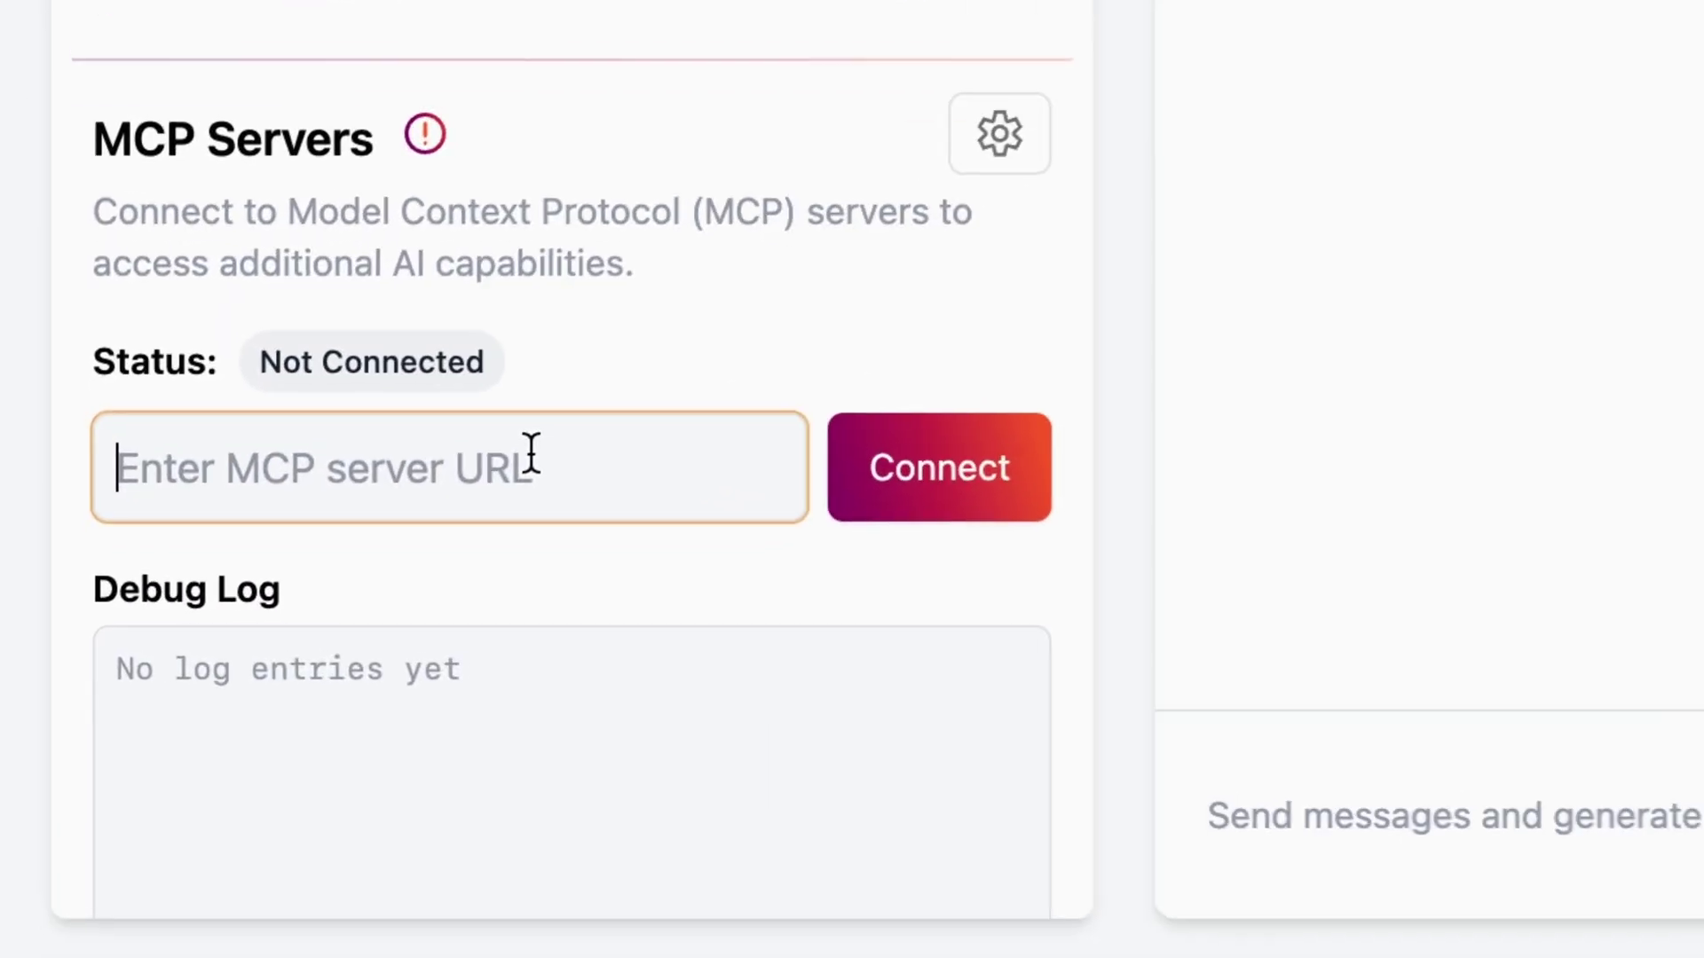
key(super+v)
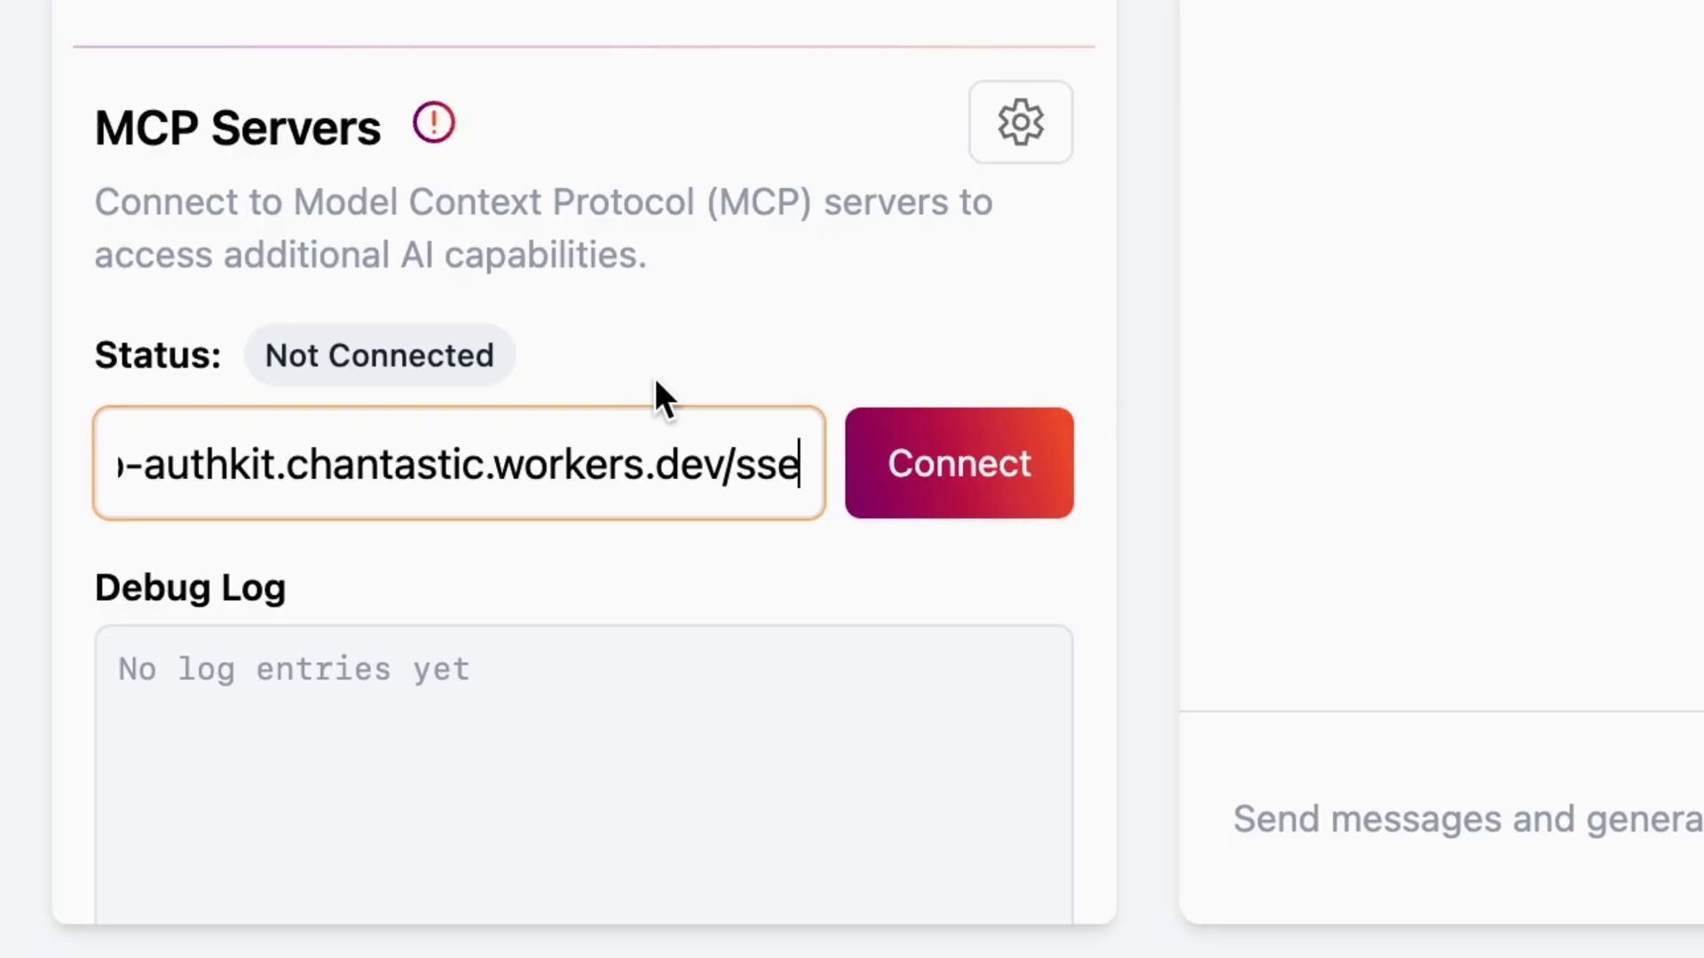
click(988, 495)
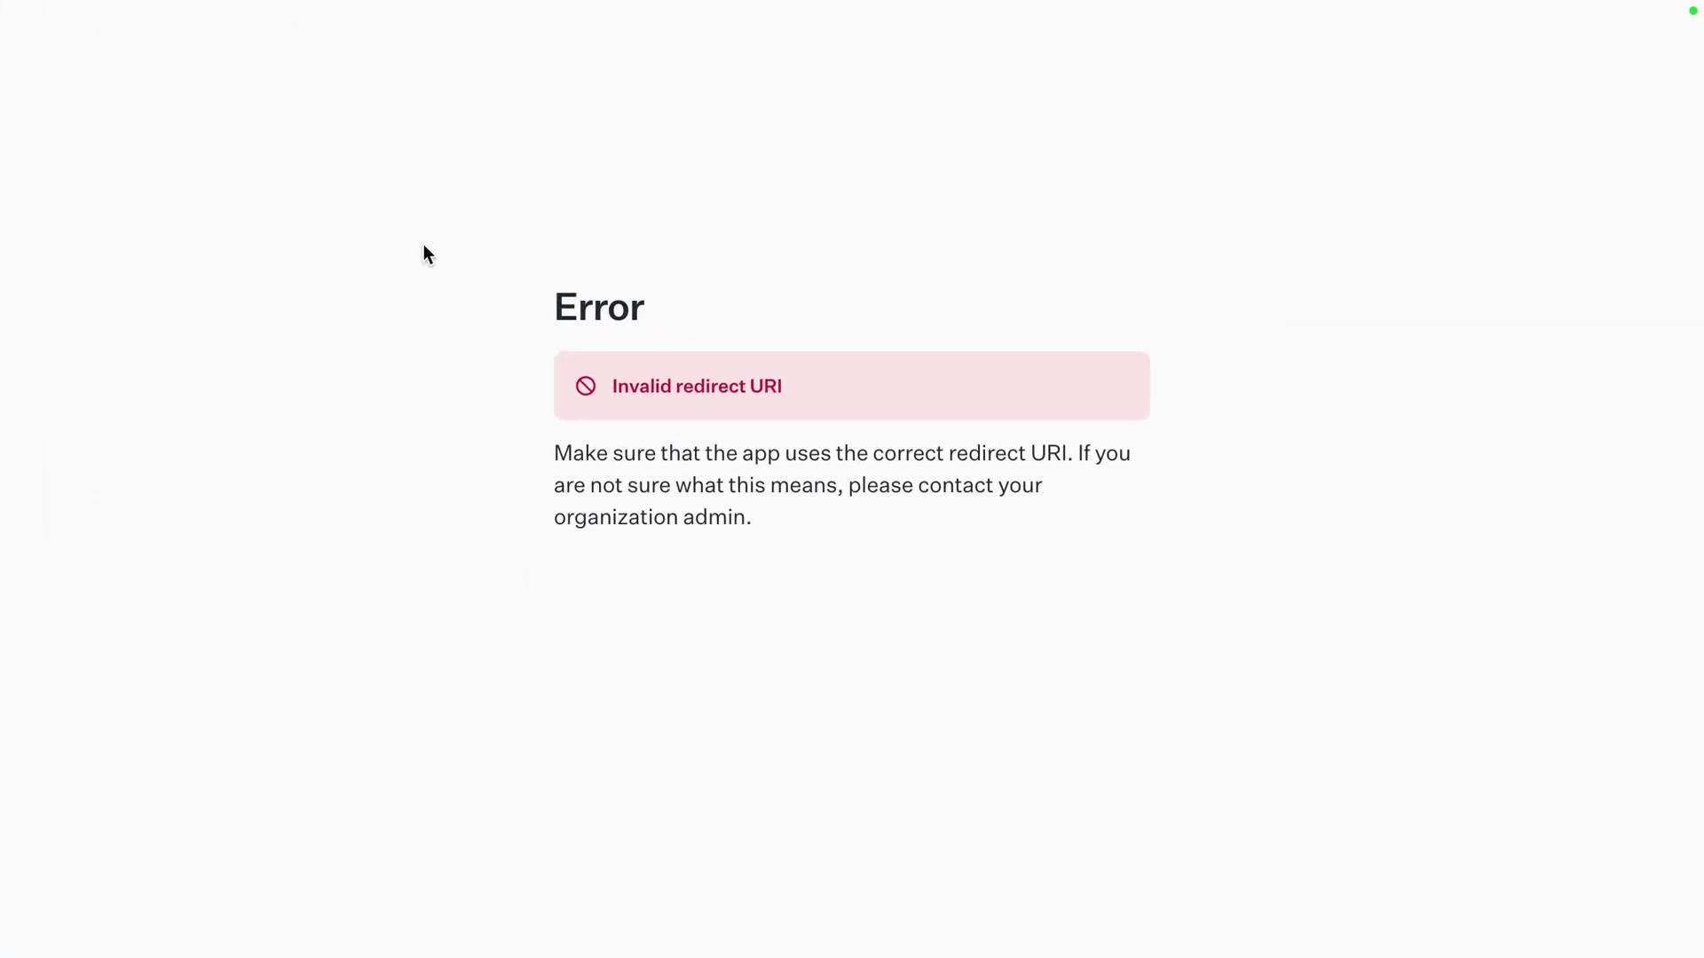
drag(551, 250, 894, 515)
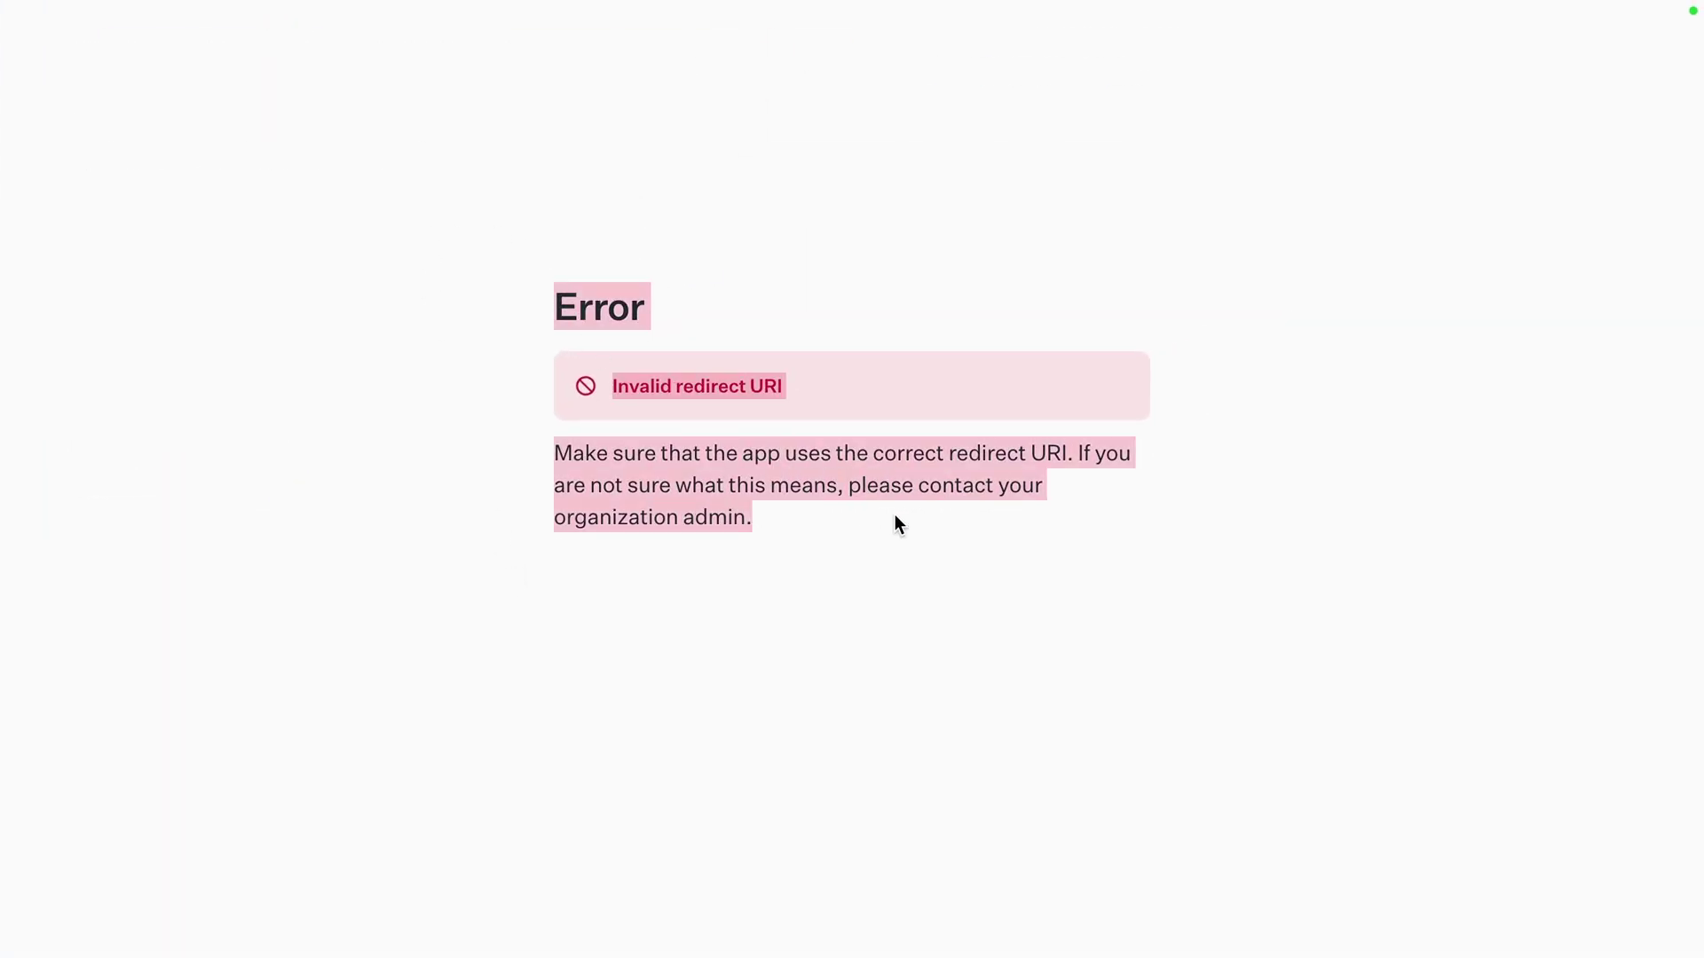
click(894, 523)
drag(651, 387, 771, 393)
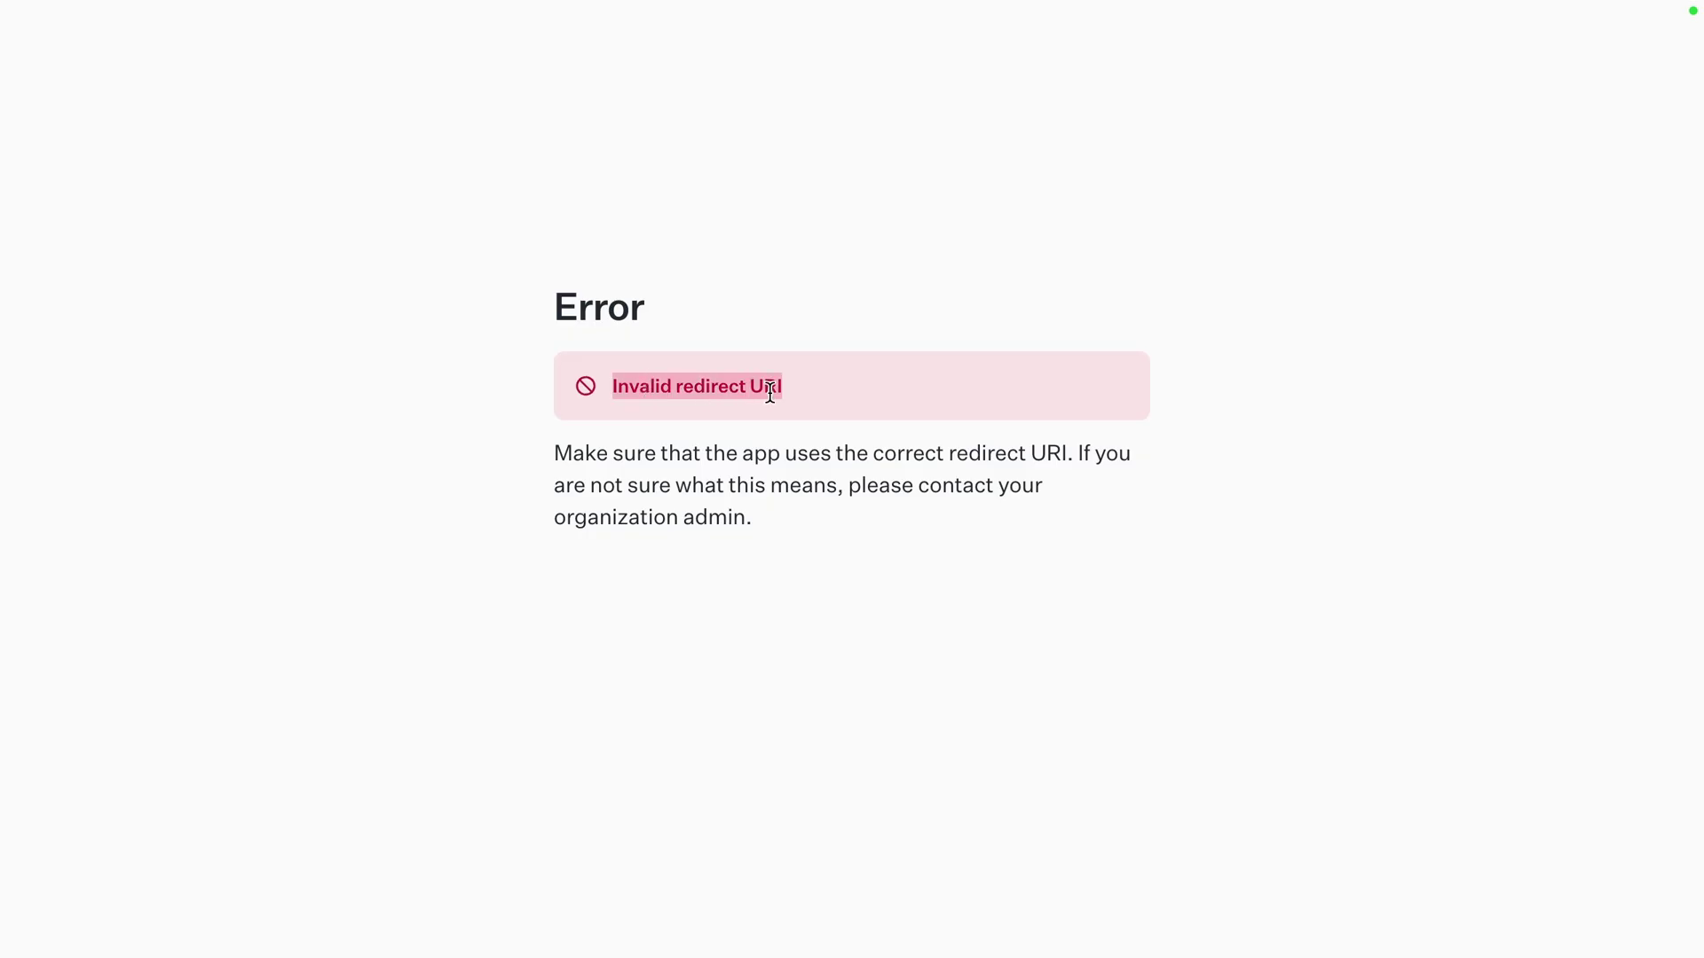
click(881, 536)
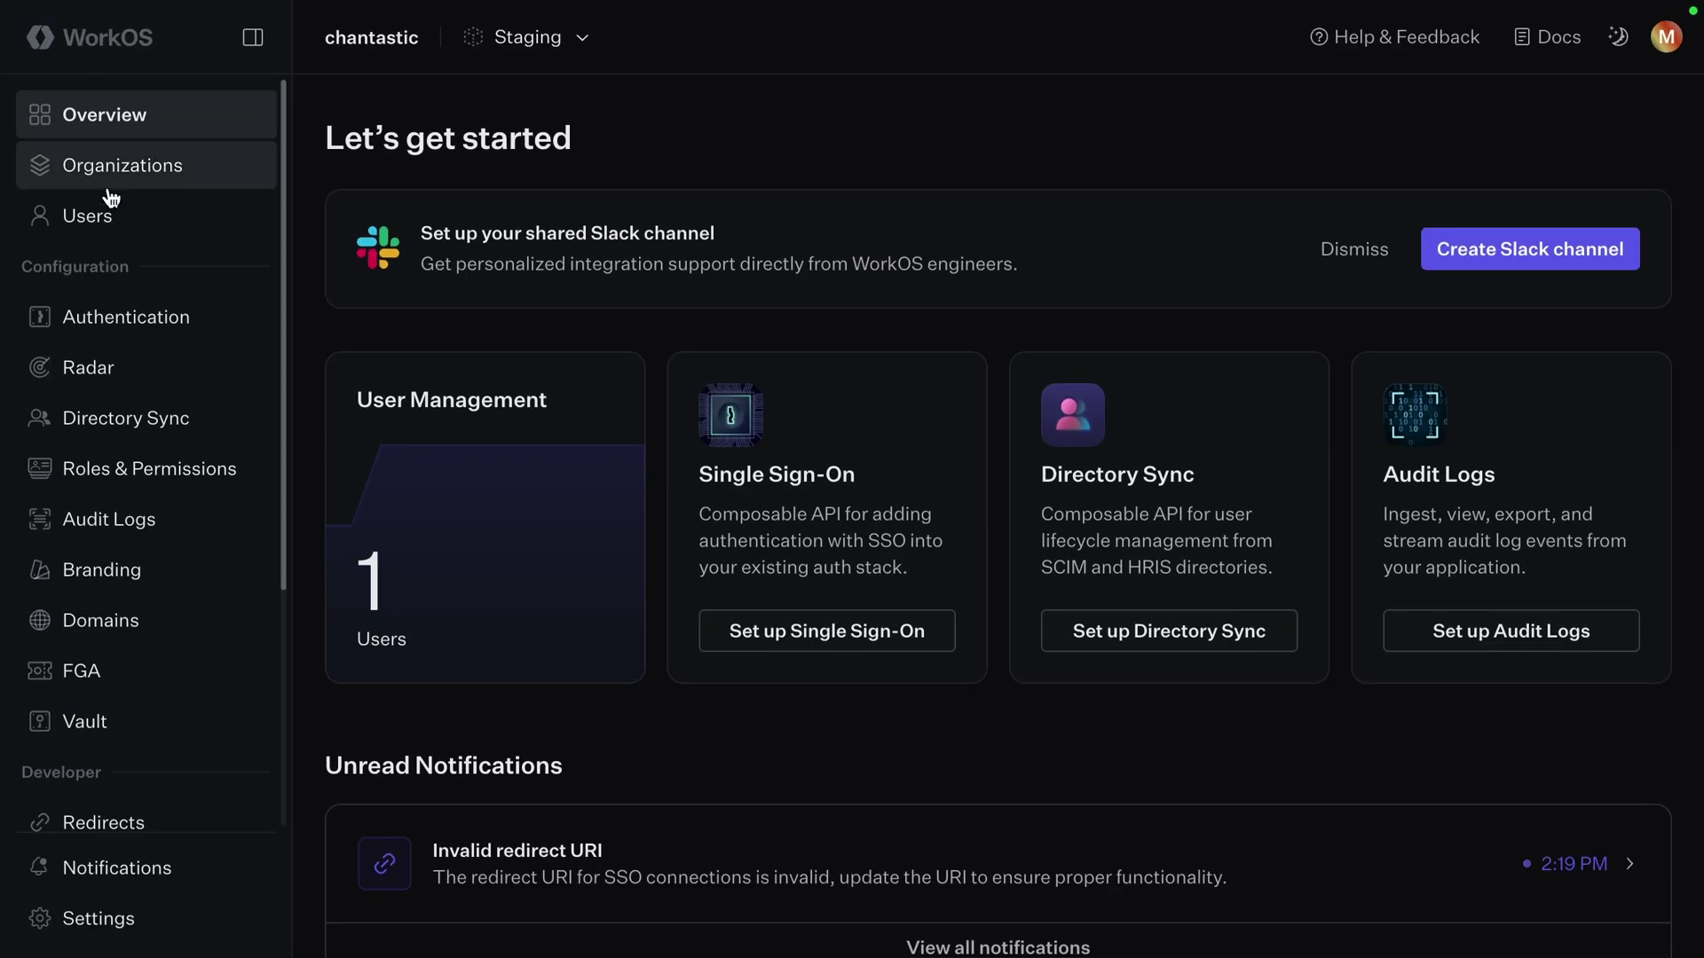
Add the worker's workers.dev/callback URL as a sign-in Redirect URI
click(157, 822)
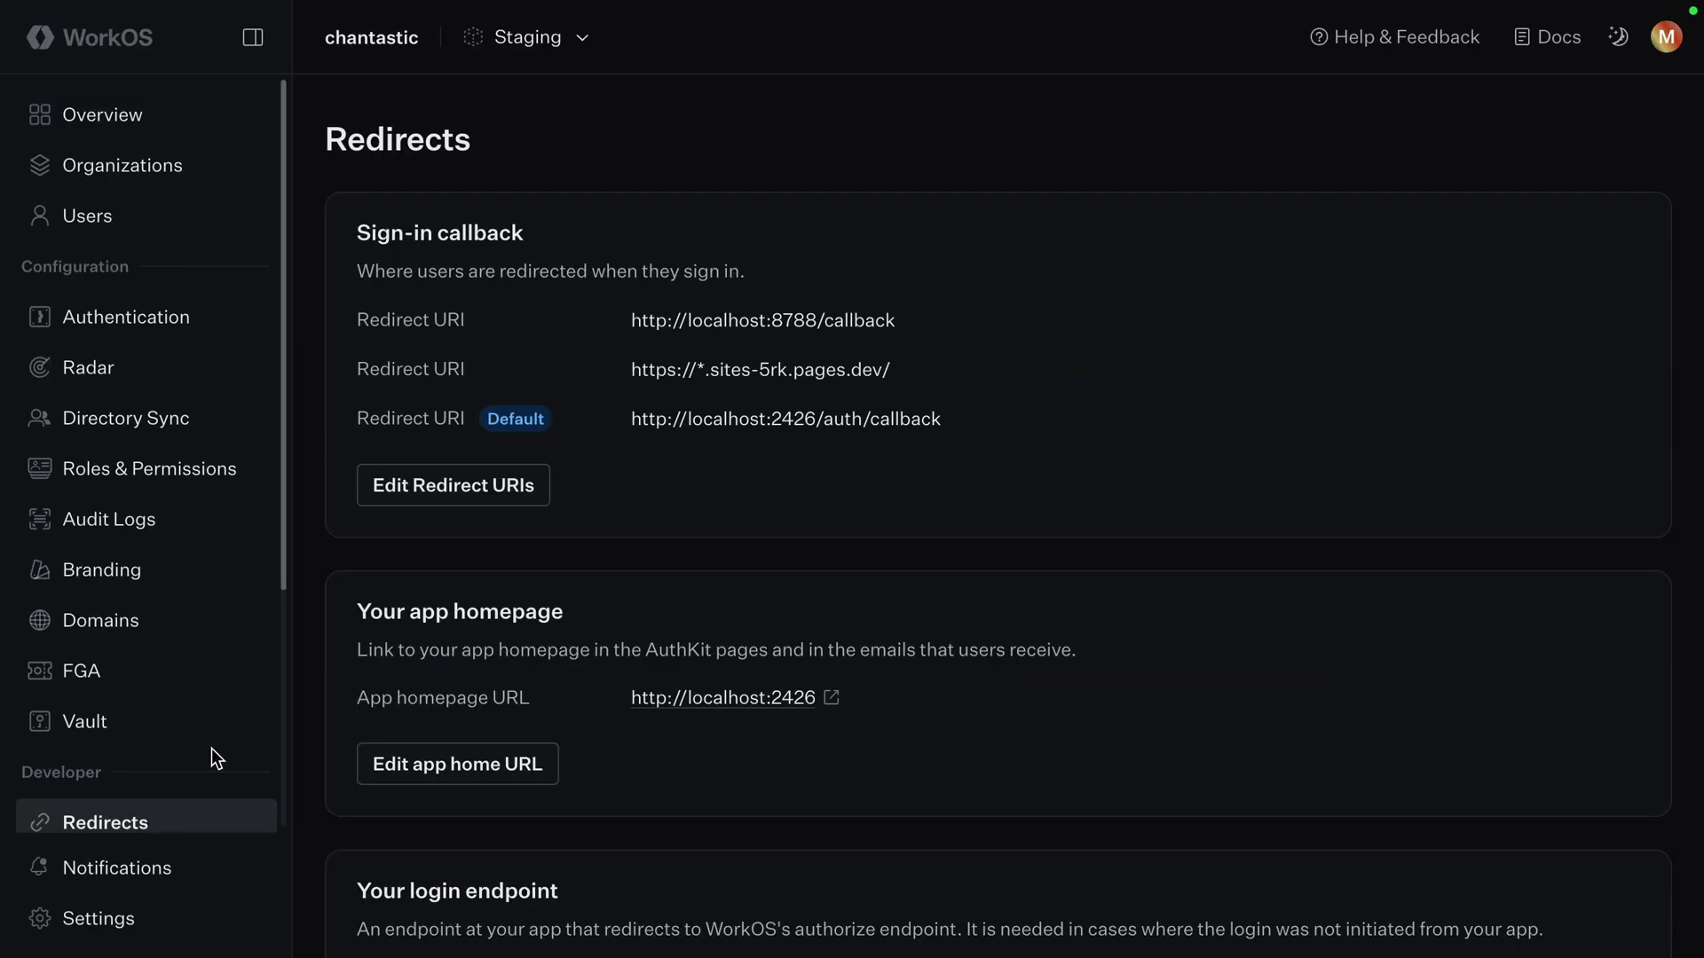
triple_click(484, 231)
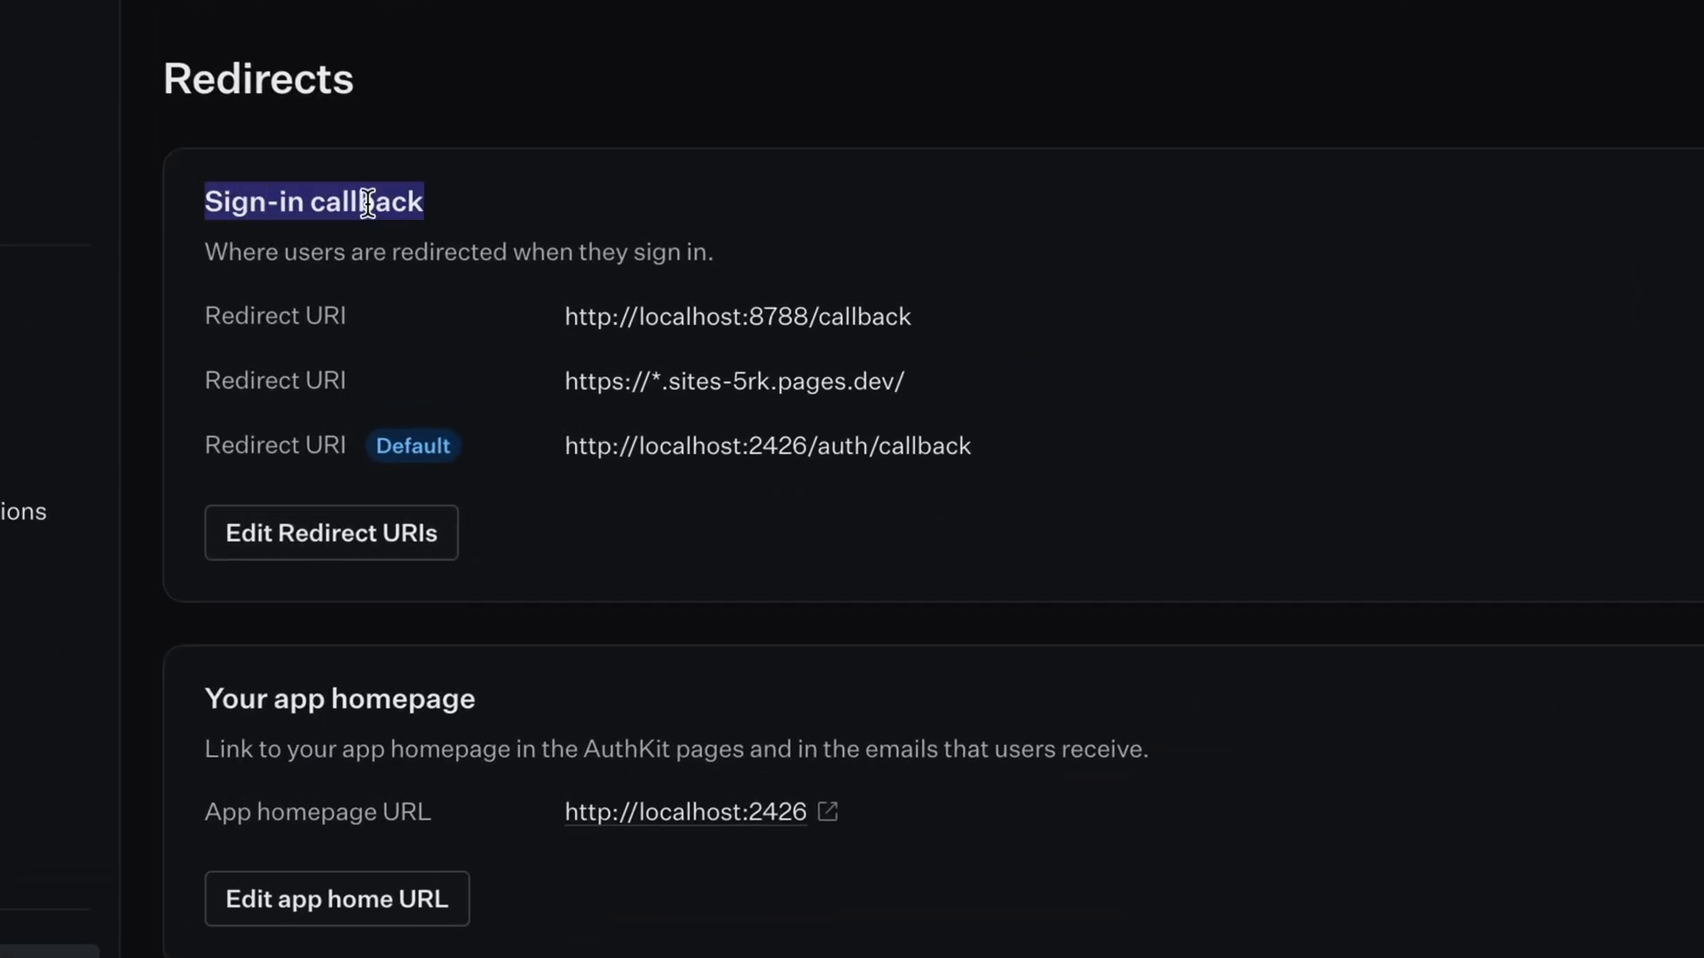
click(367, 555)
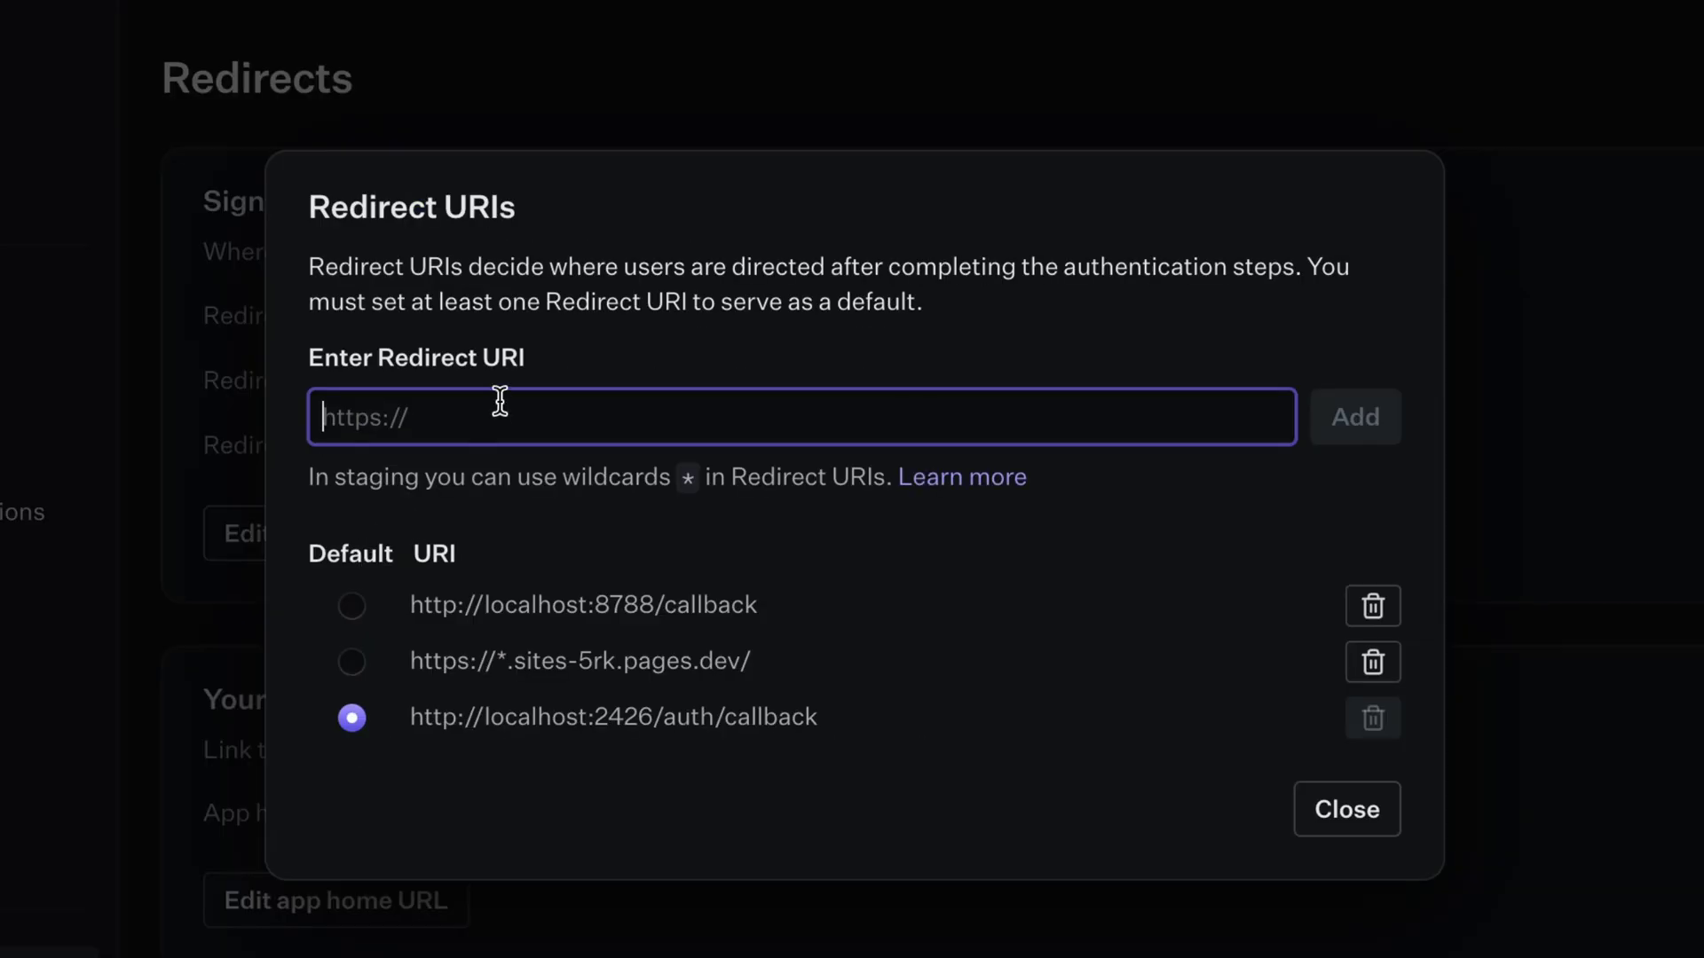
text(https://remote-mcp-authkit.chantastic.workers.dev/)
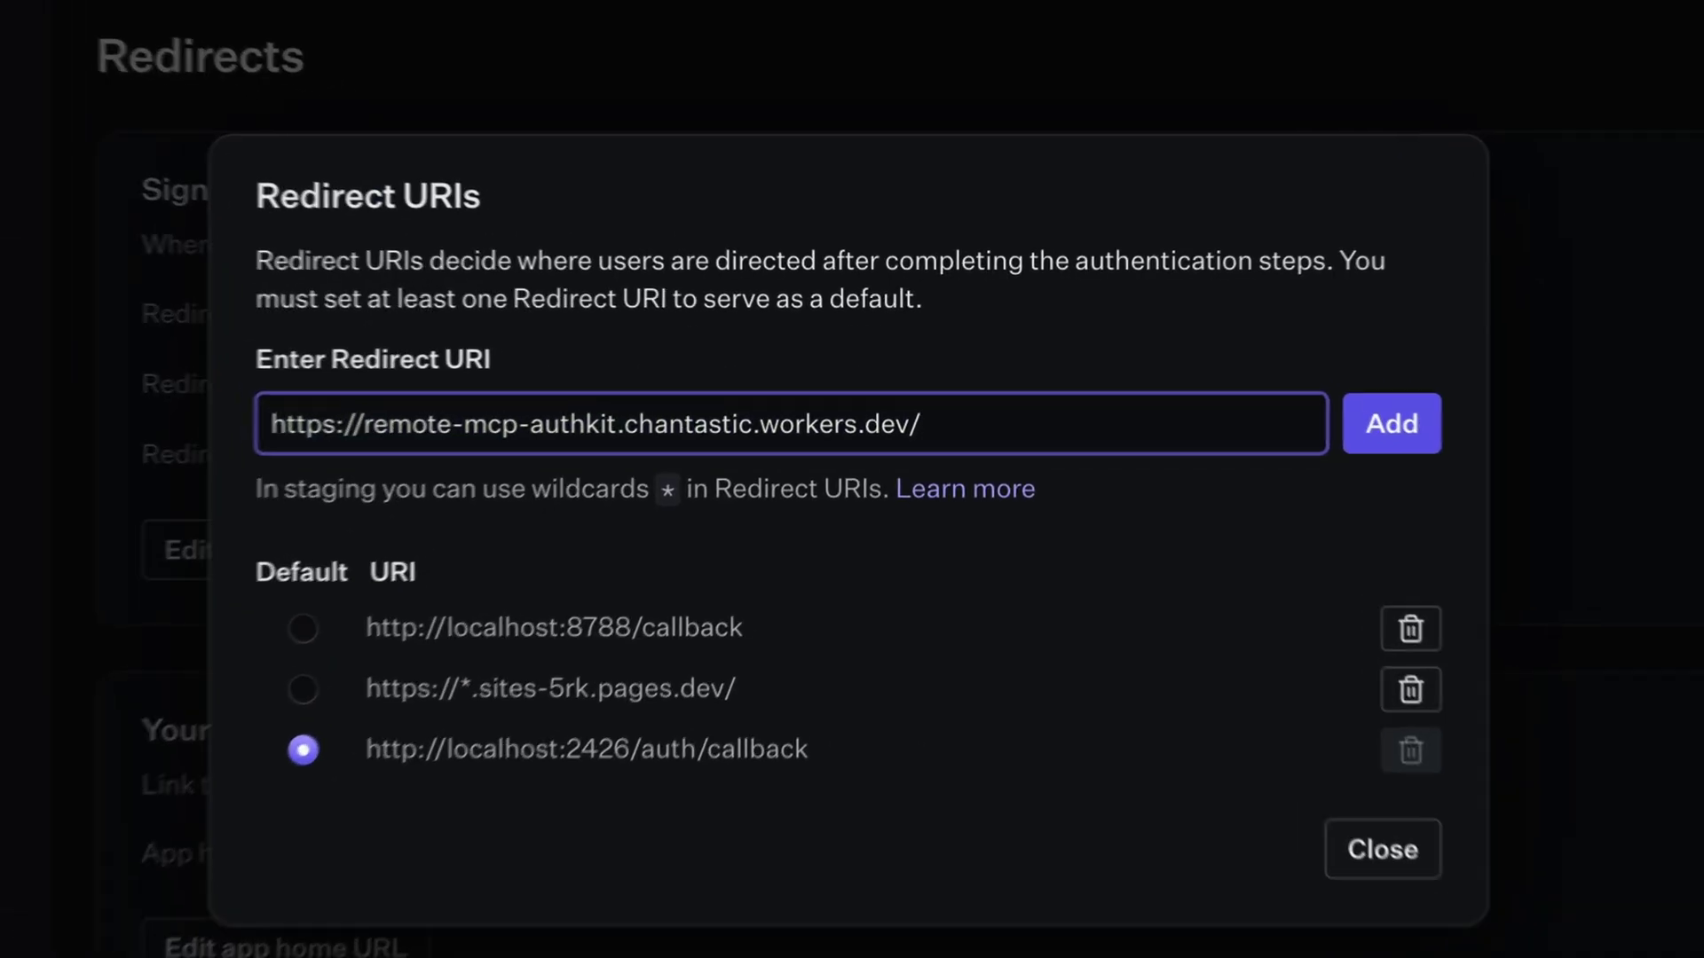
text(callback)
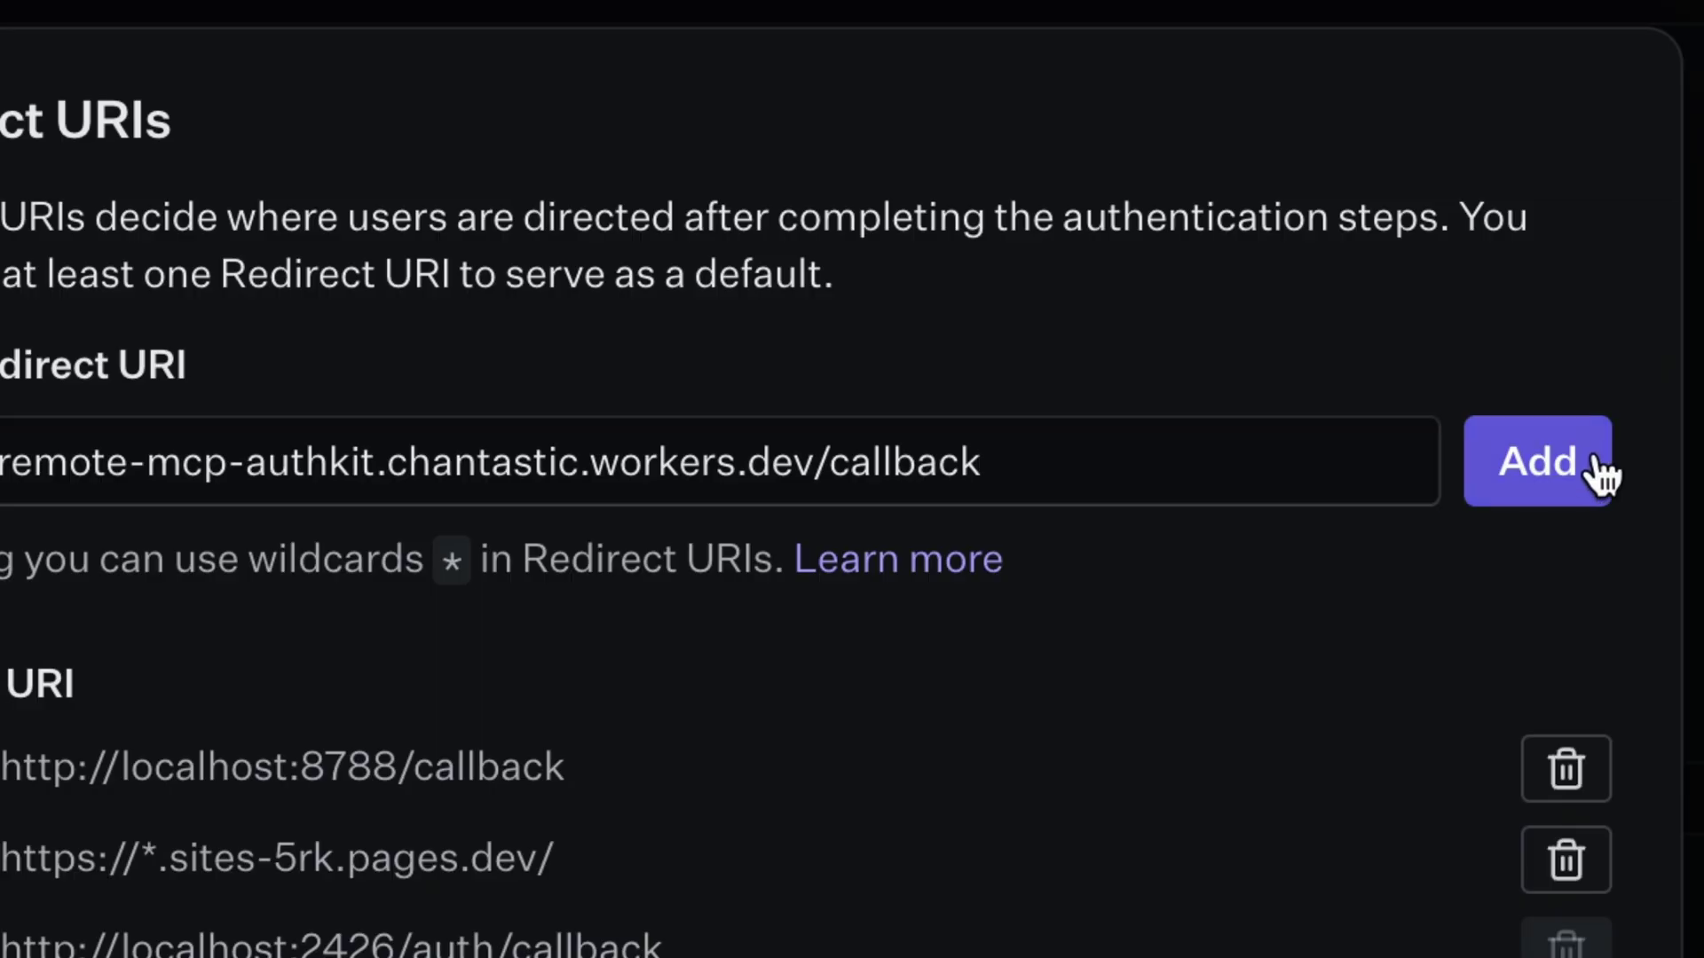
click(1597, 471)
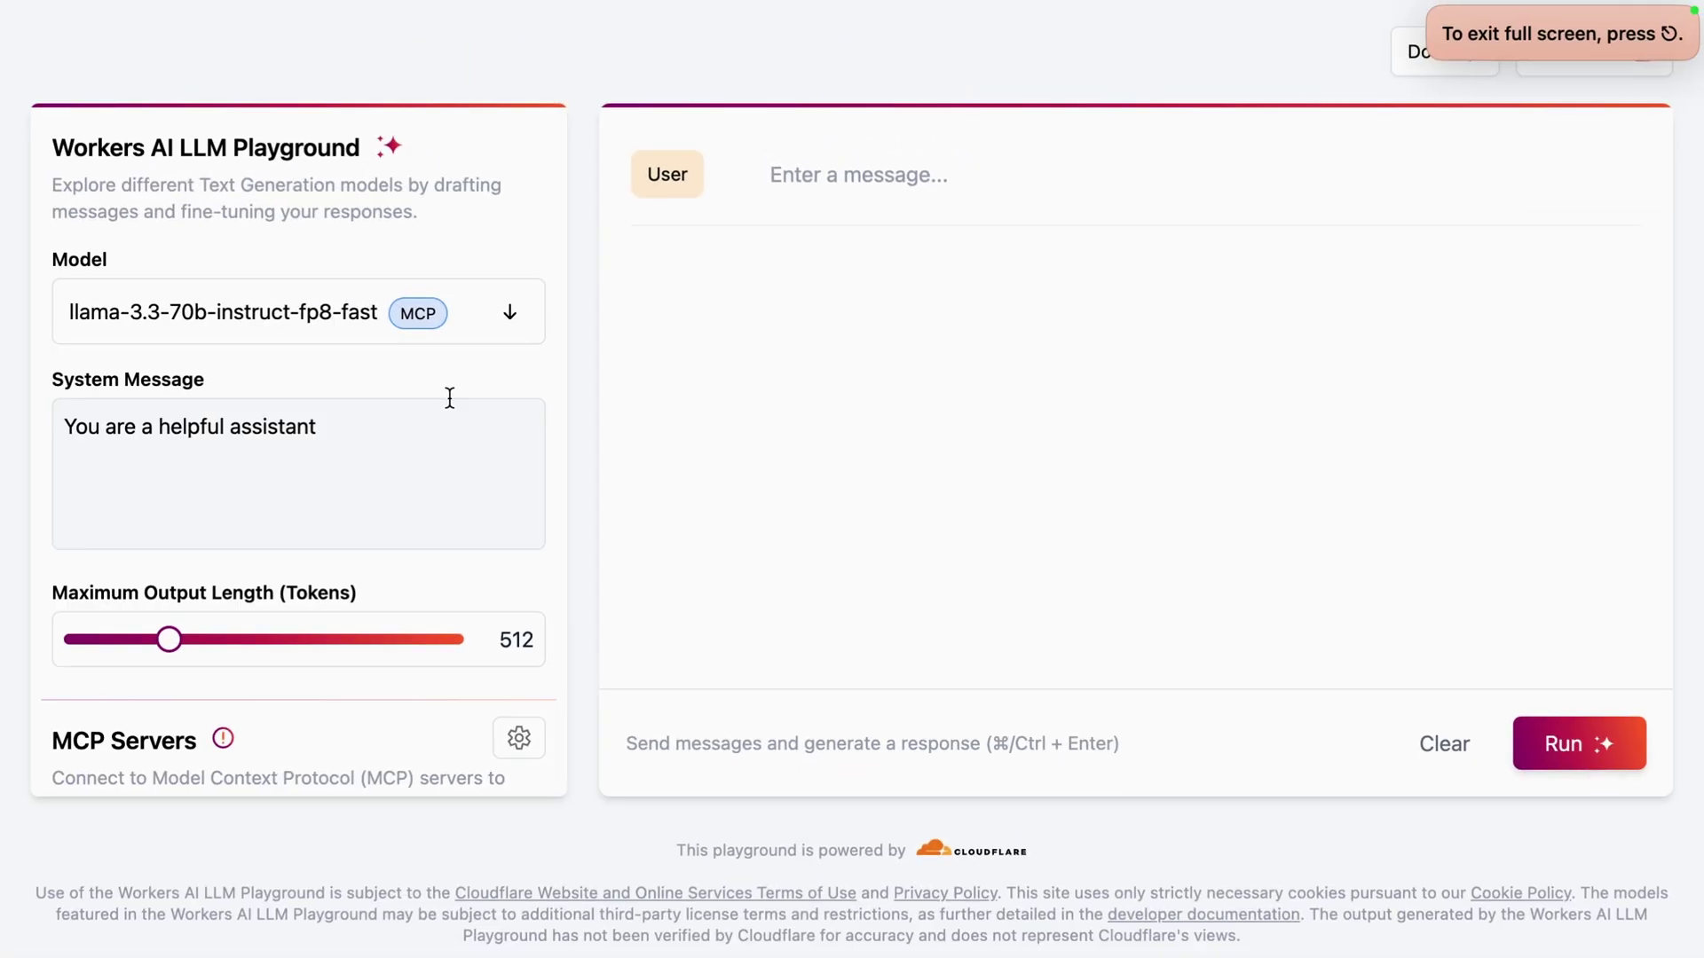
Connect the playground to the MCP server, signing in on AuthKit with your email address
scroll(450, 397, down, 5)
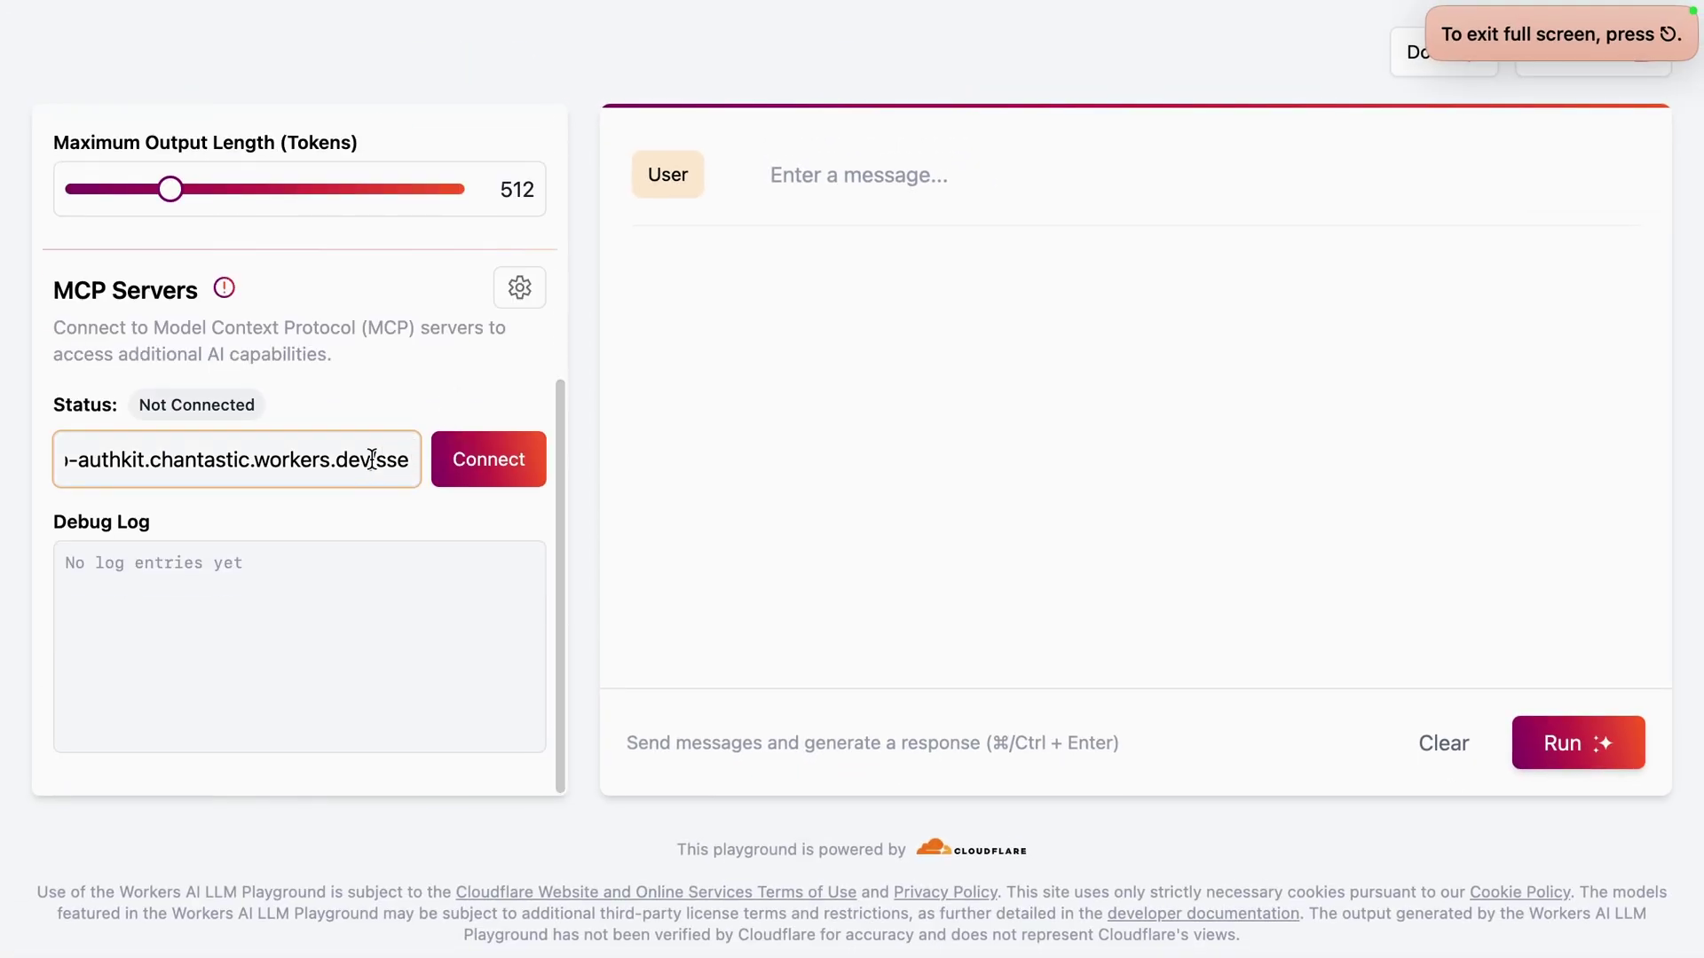
click(513, 468)
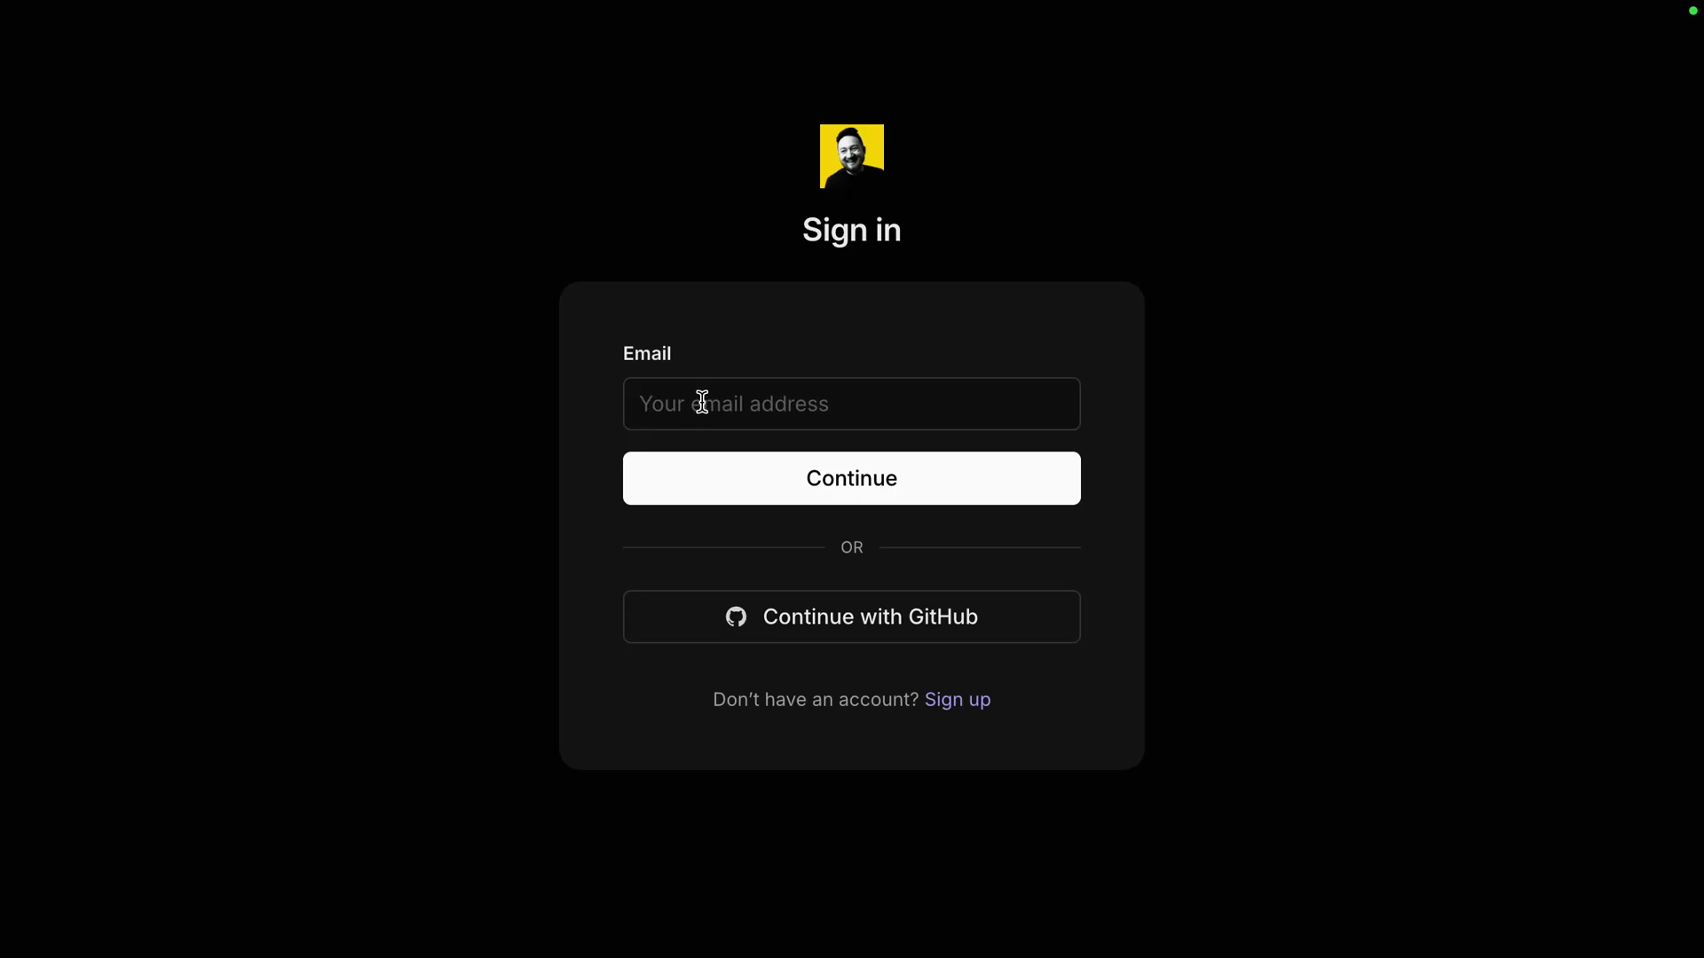
click(732, 454)
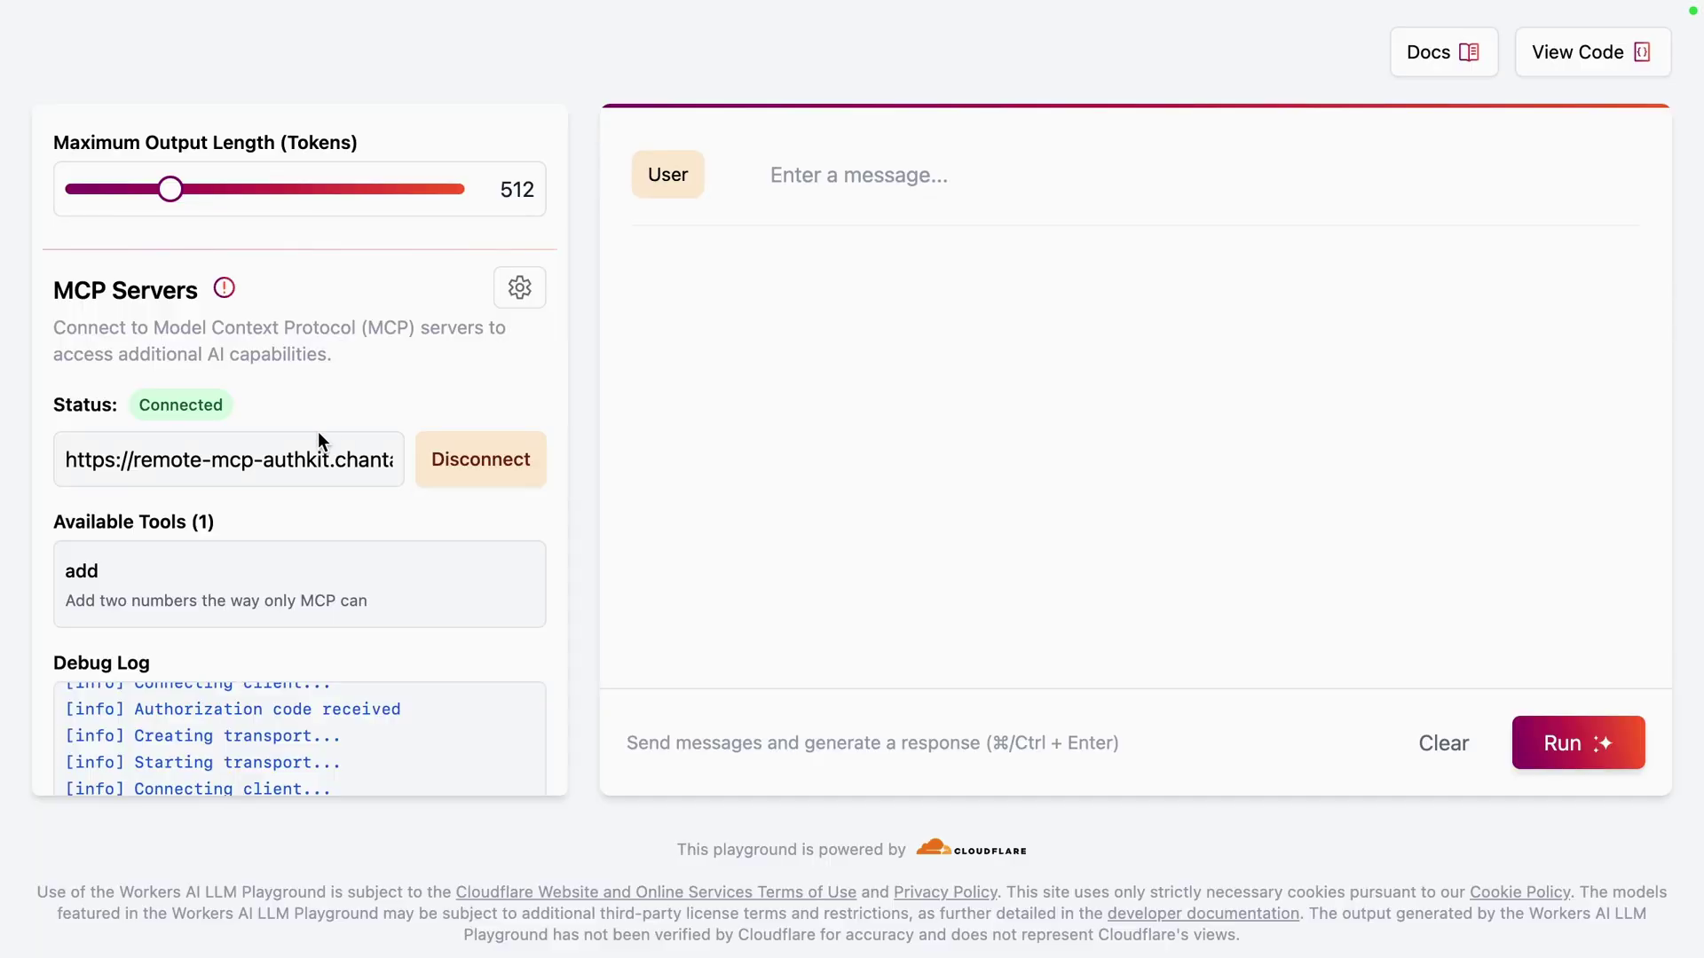
Review the Connected status and the single available tool, add, with its description
drag(261, 401, 53, 296)
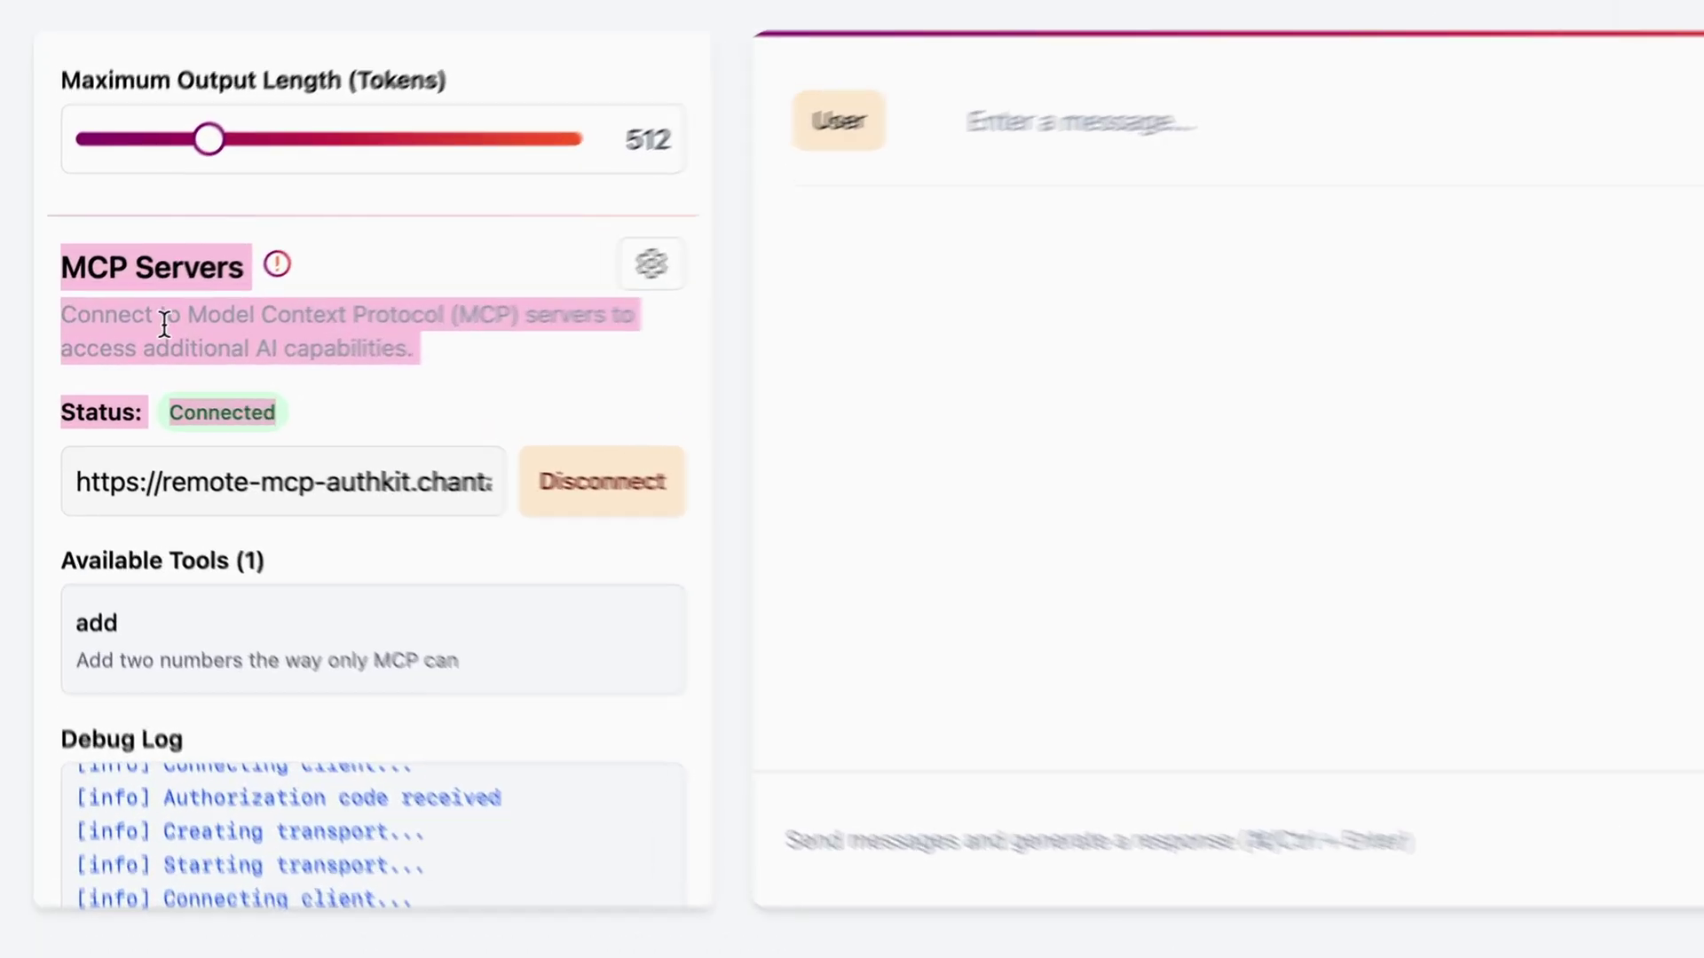
click(265, 380)
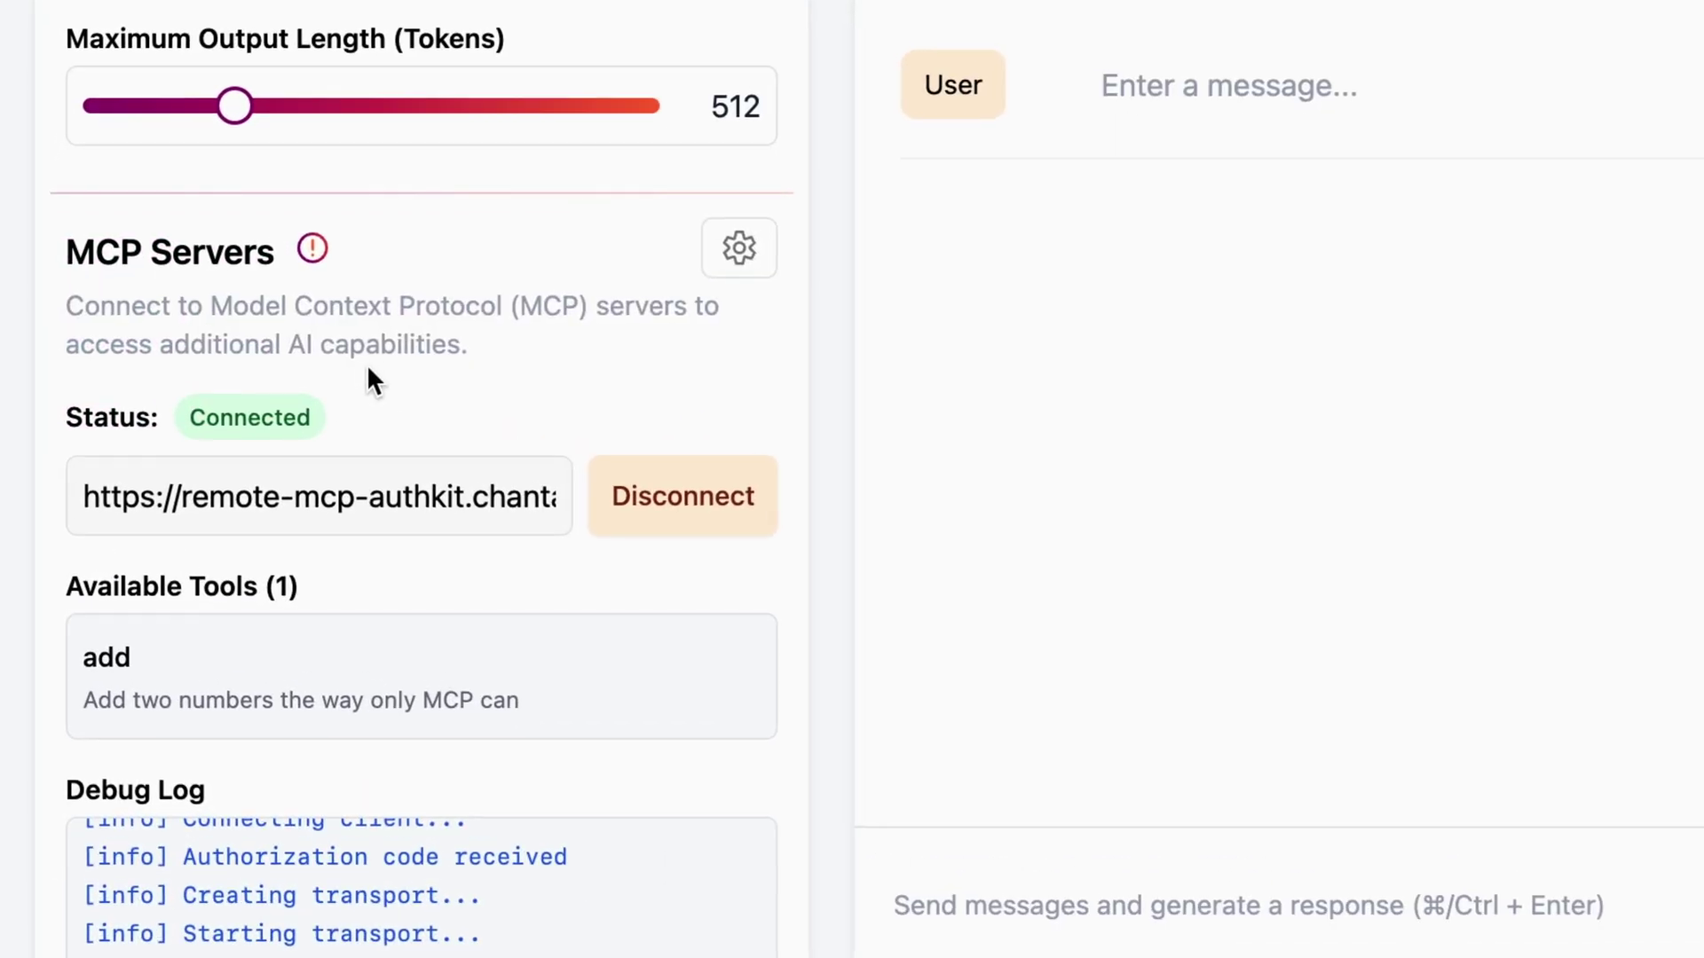
triple_click(109, 578)
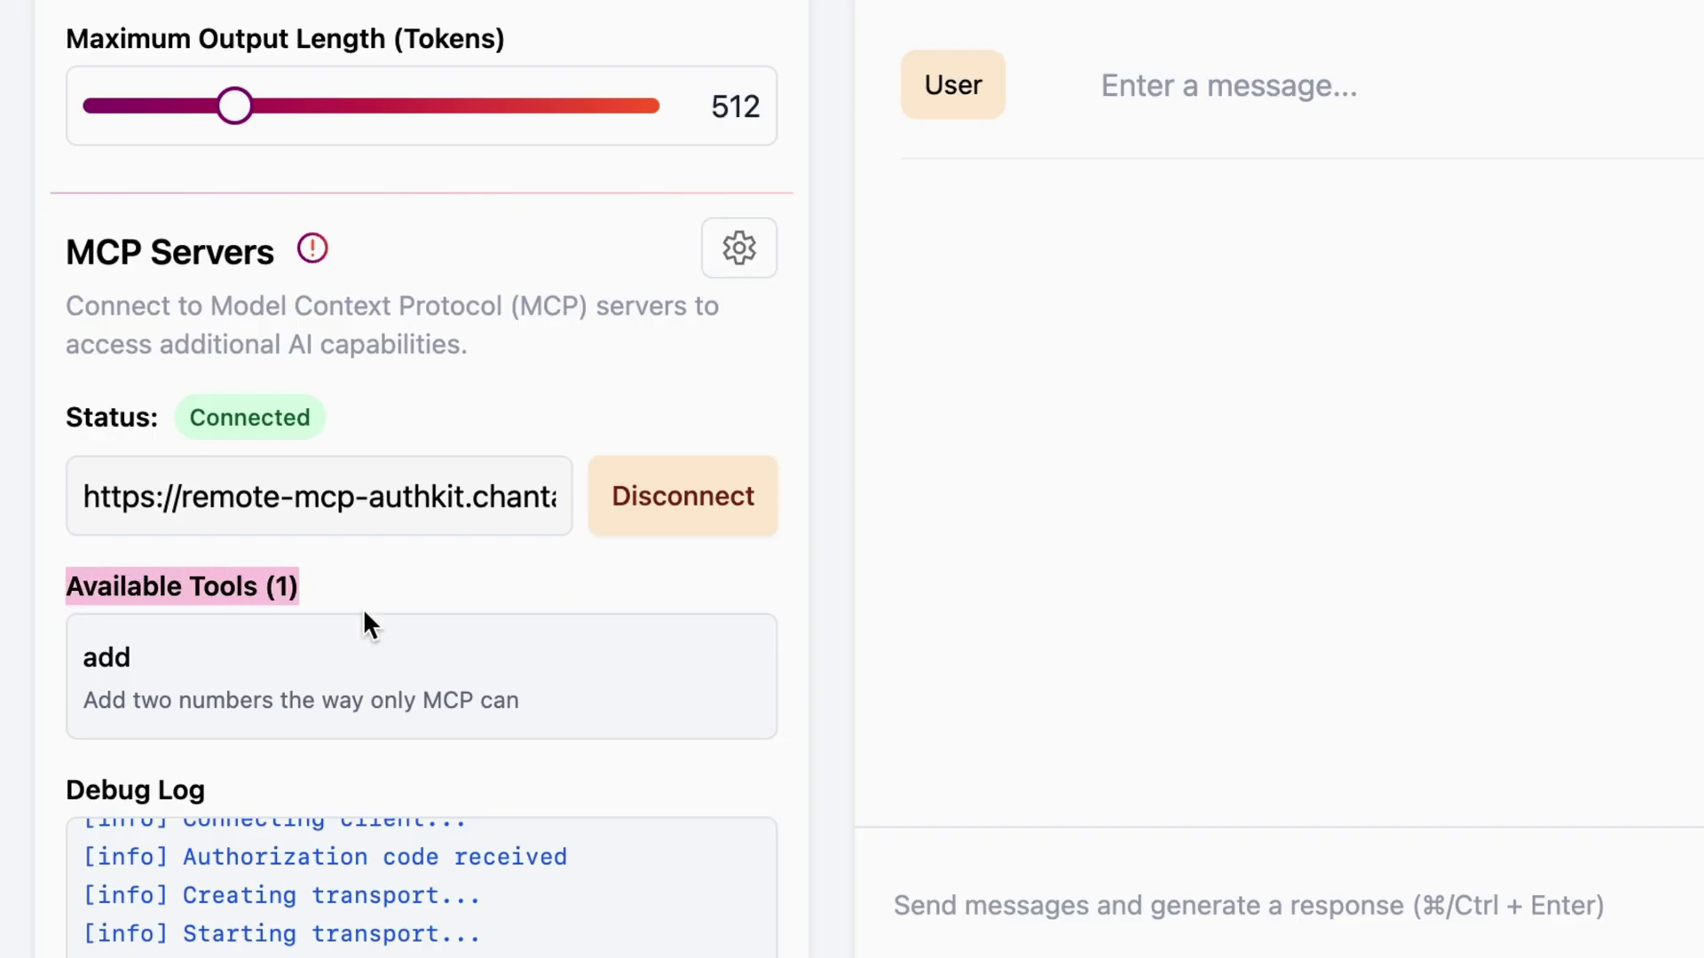
double_click(108, 658)
drag(108, 659, 513, 717)
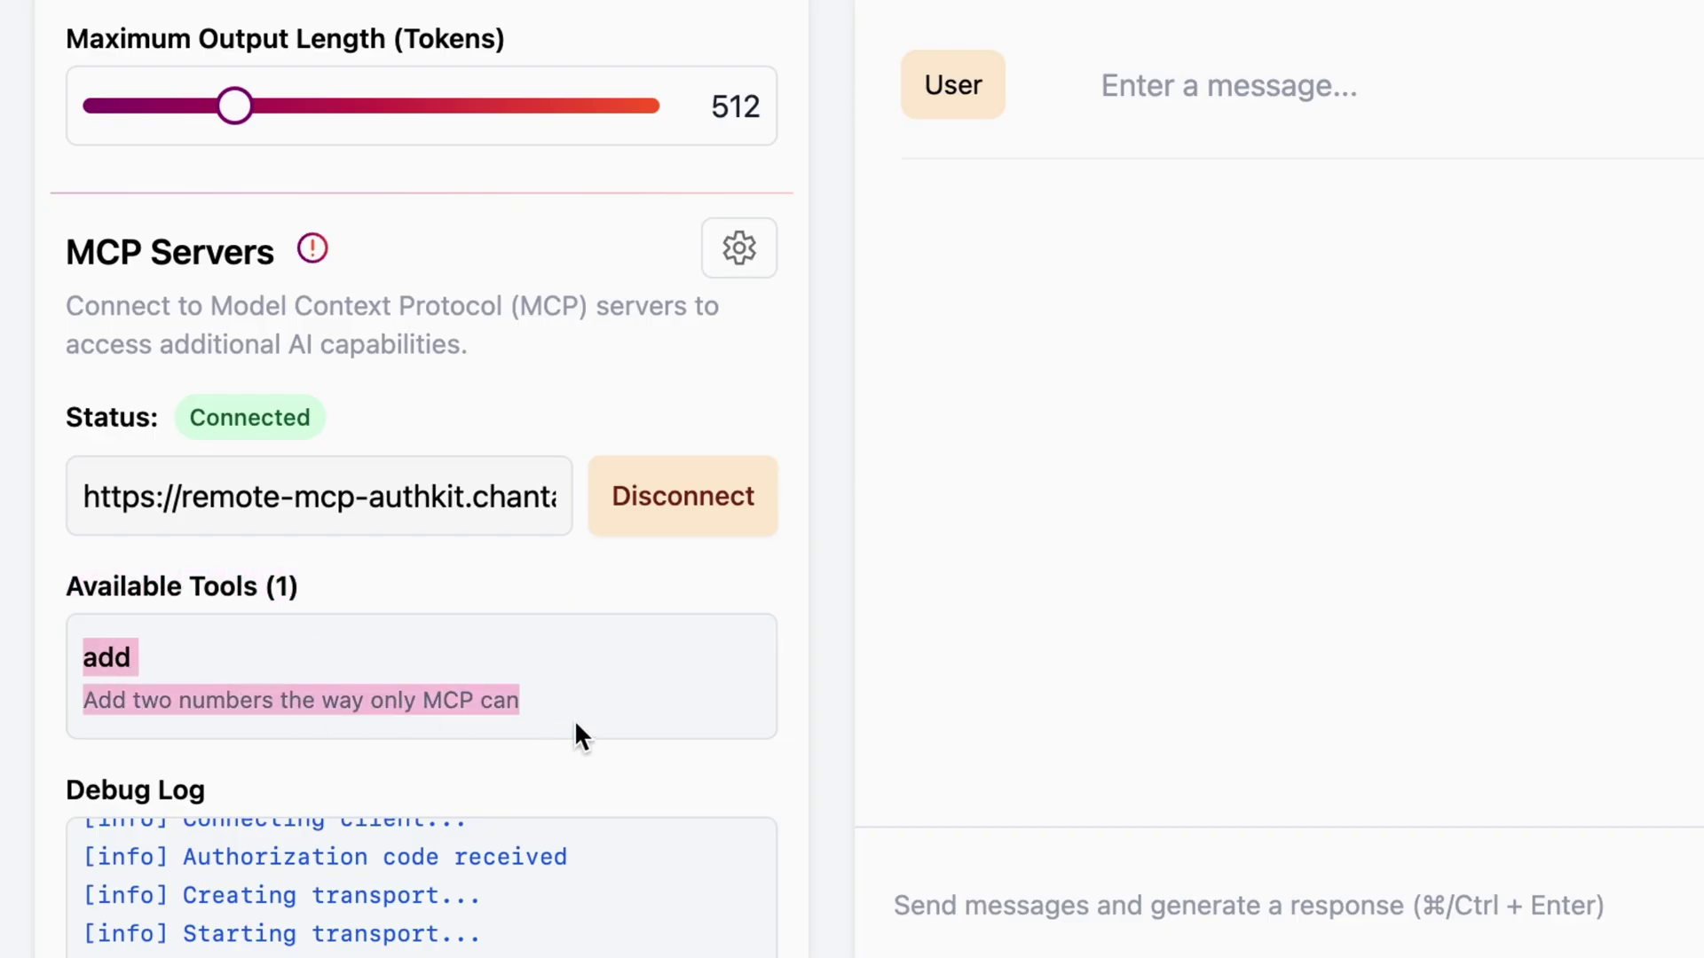
click(517, 700)
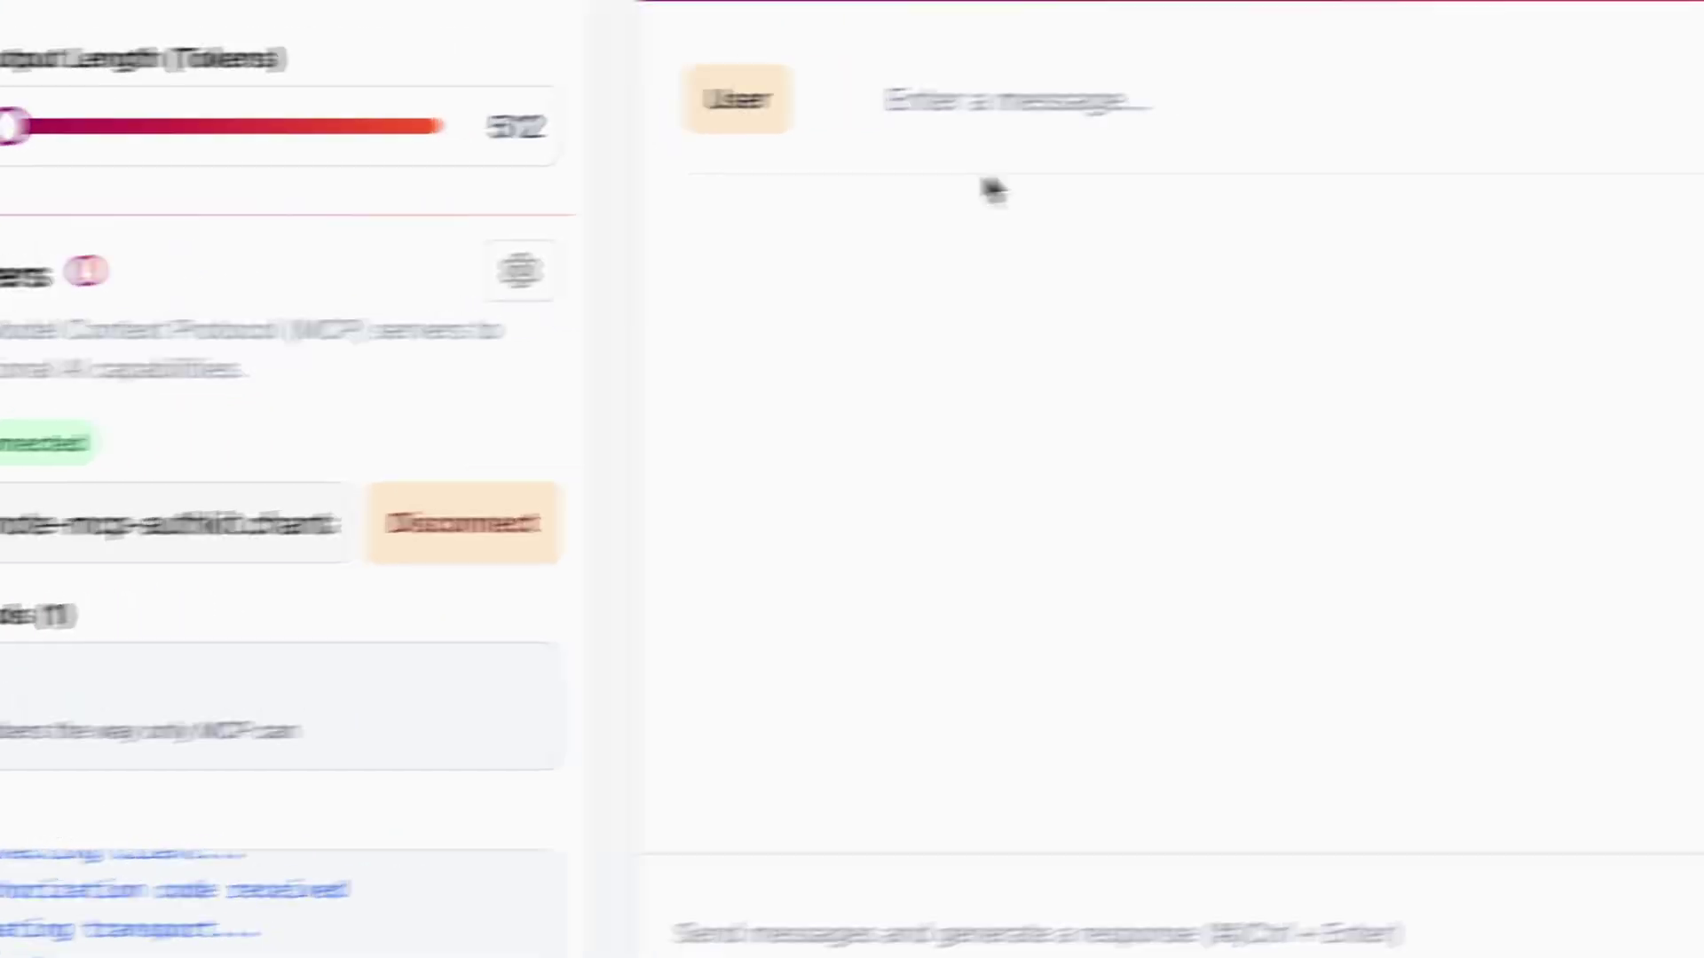
Paste the question "What's 42 plus 42?" into a new chat message and send it
click(1207, 92)
text(What's 42 plus 42?)
double_click(1183, 88)
drag(385, 142, 429, 139)
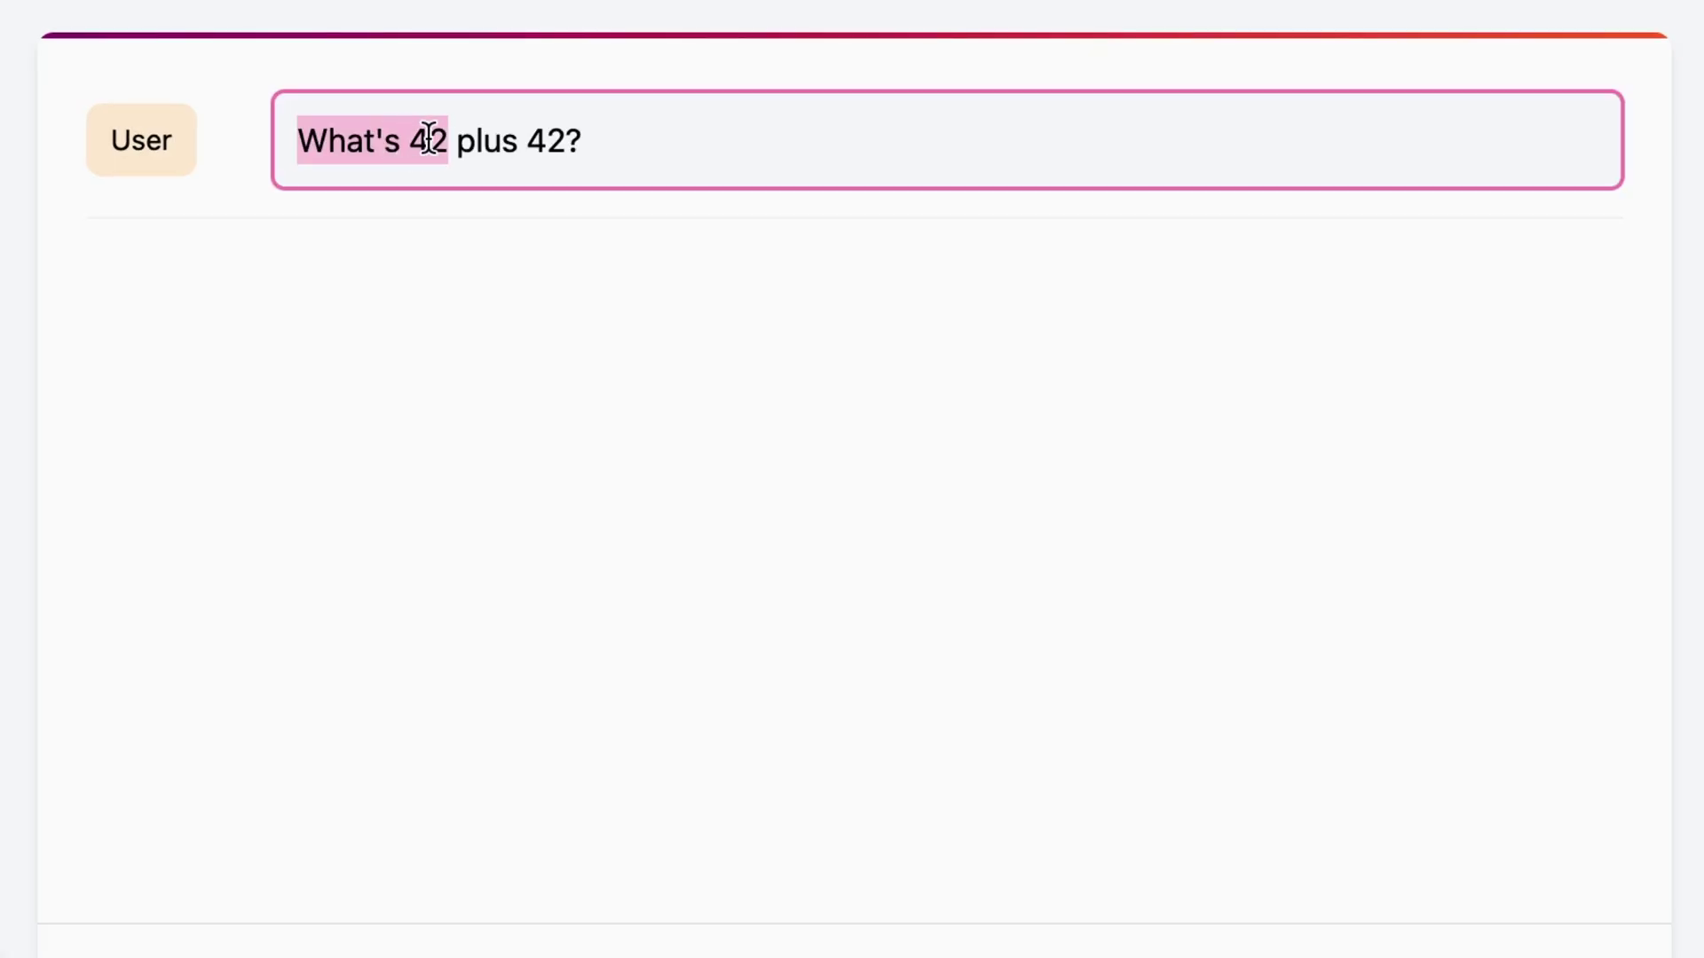
click(416, 142)
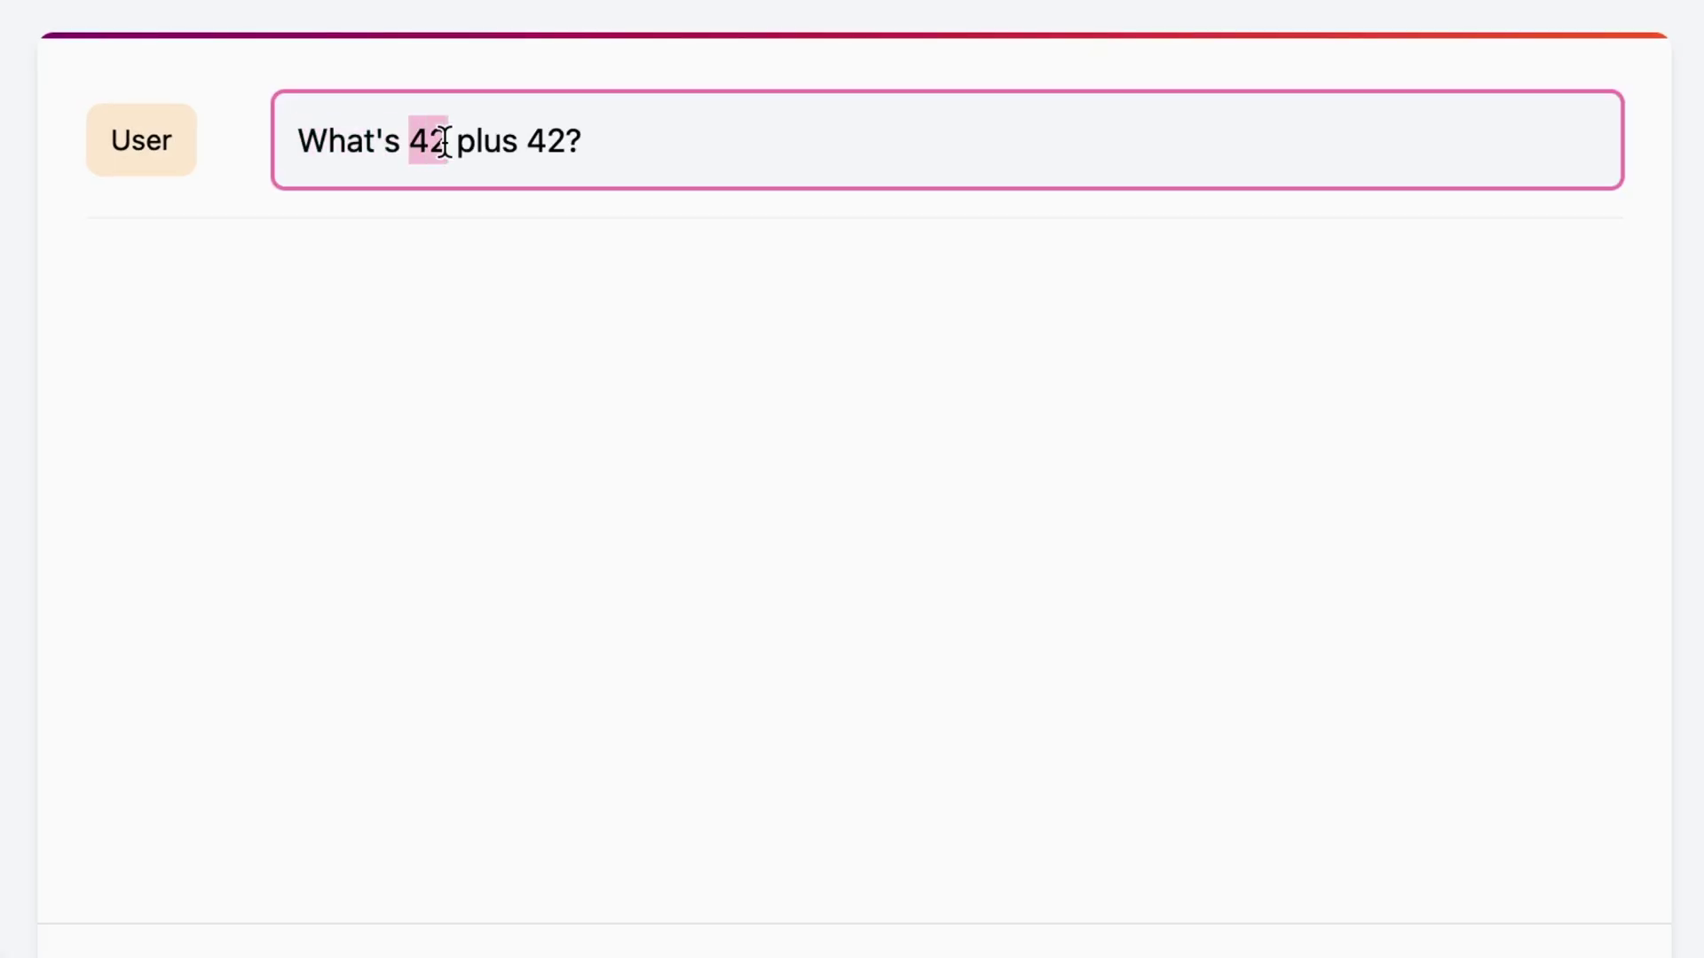
key(Return)
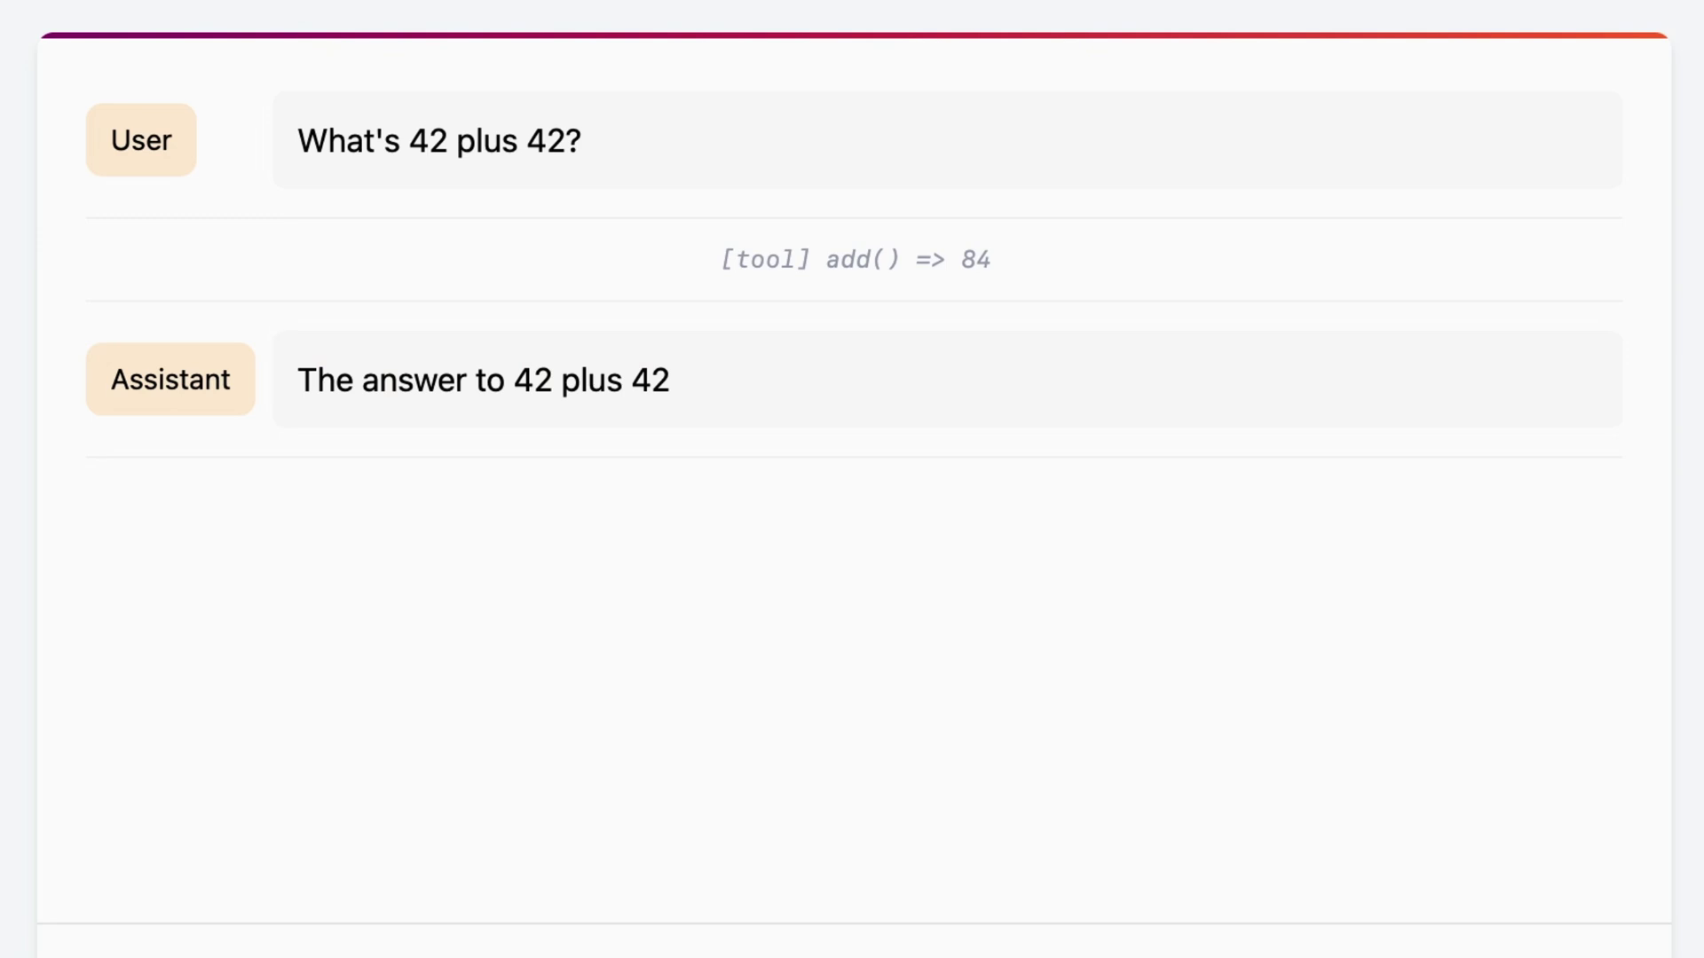
Review the add tool result of 84 and the assistant's answer
drag(760, 264, 1031, 273)
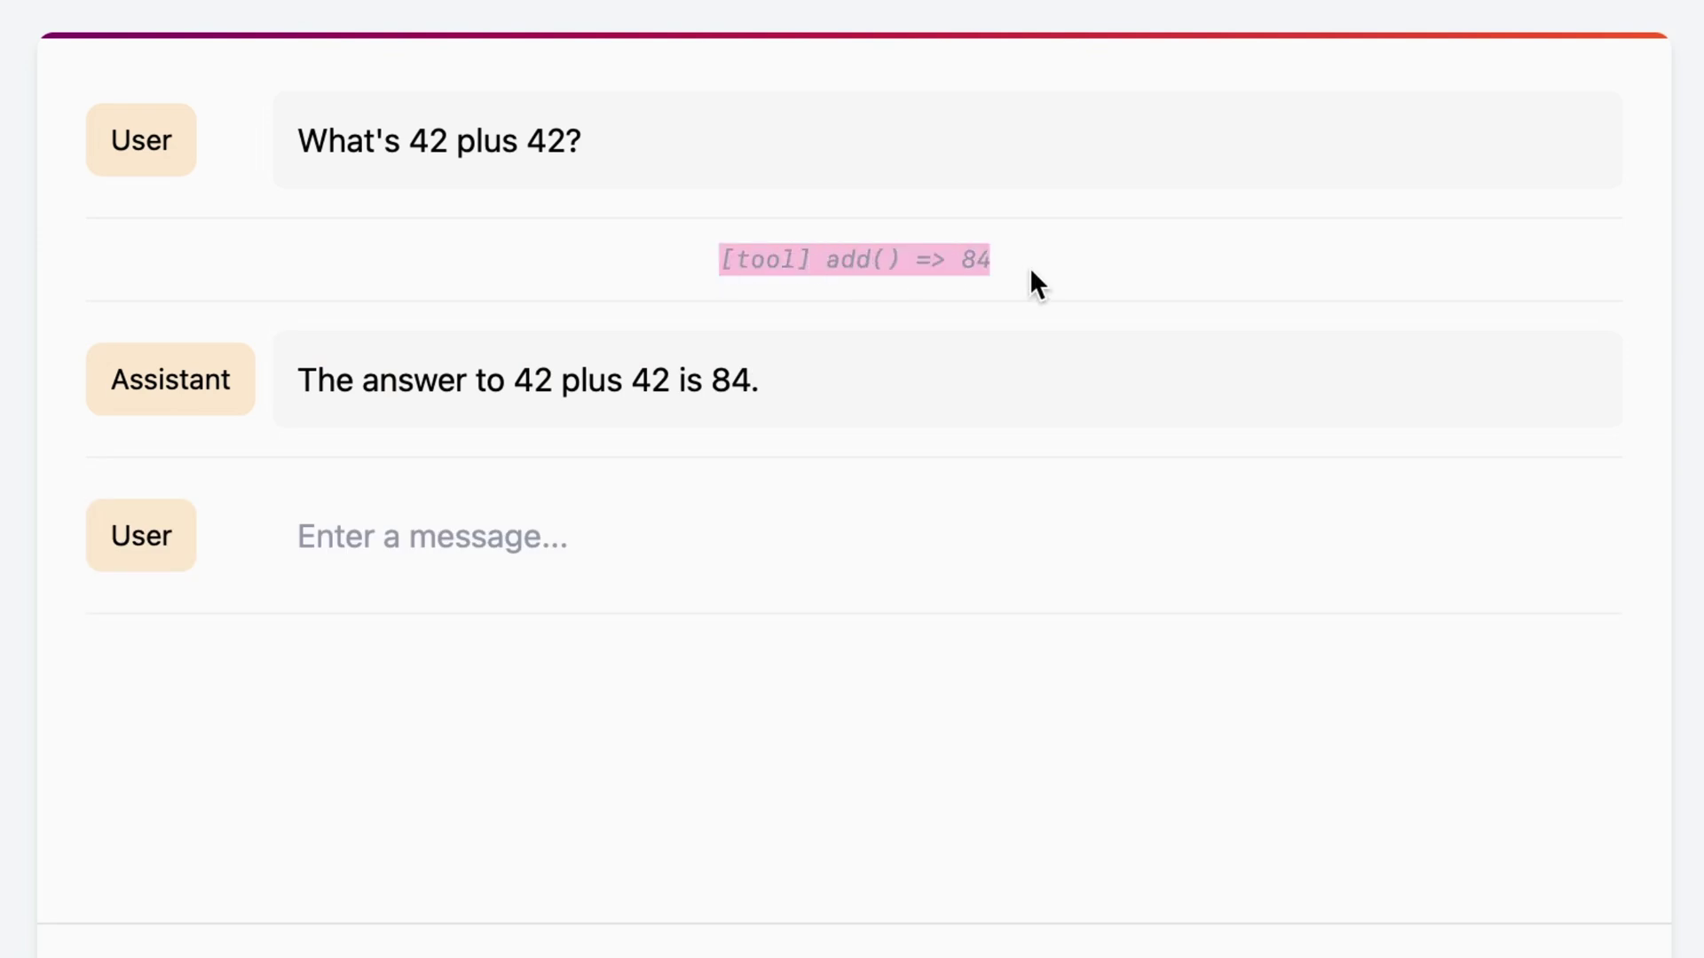
click(321, 386)
drag(321, 388, 486, 396)
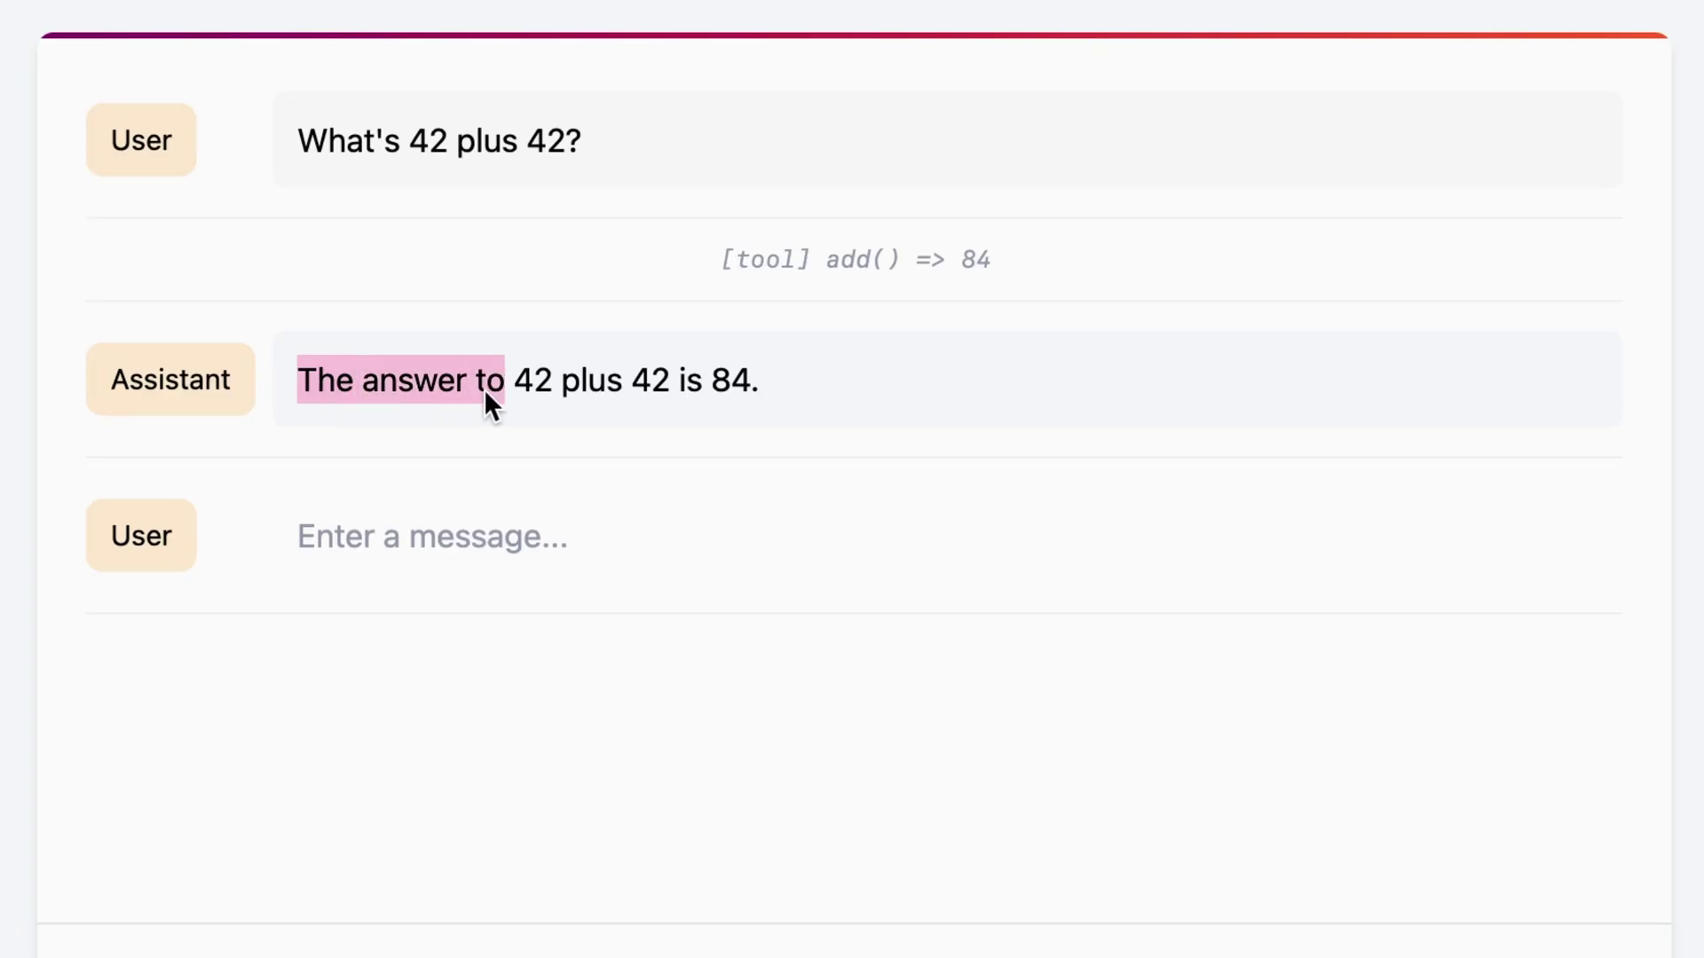
click(816, 378)
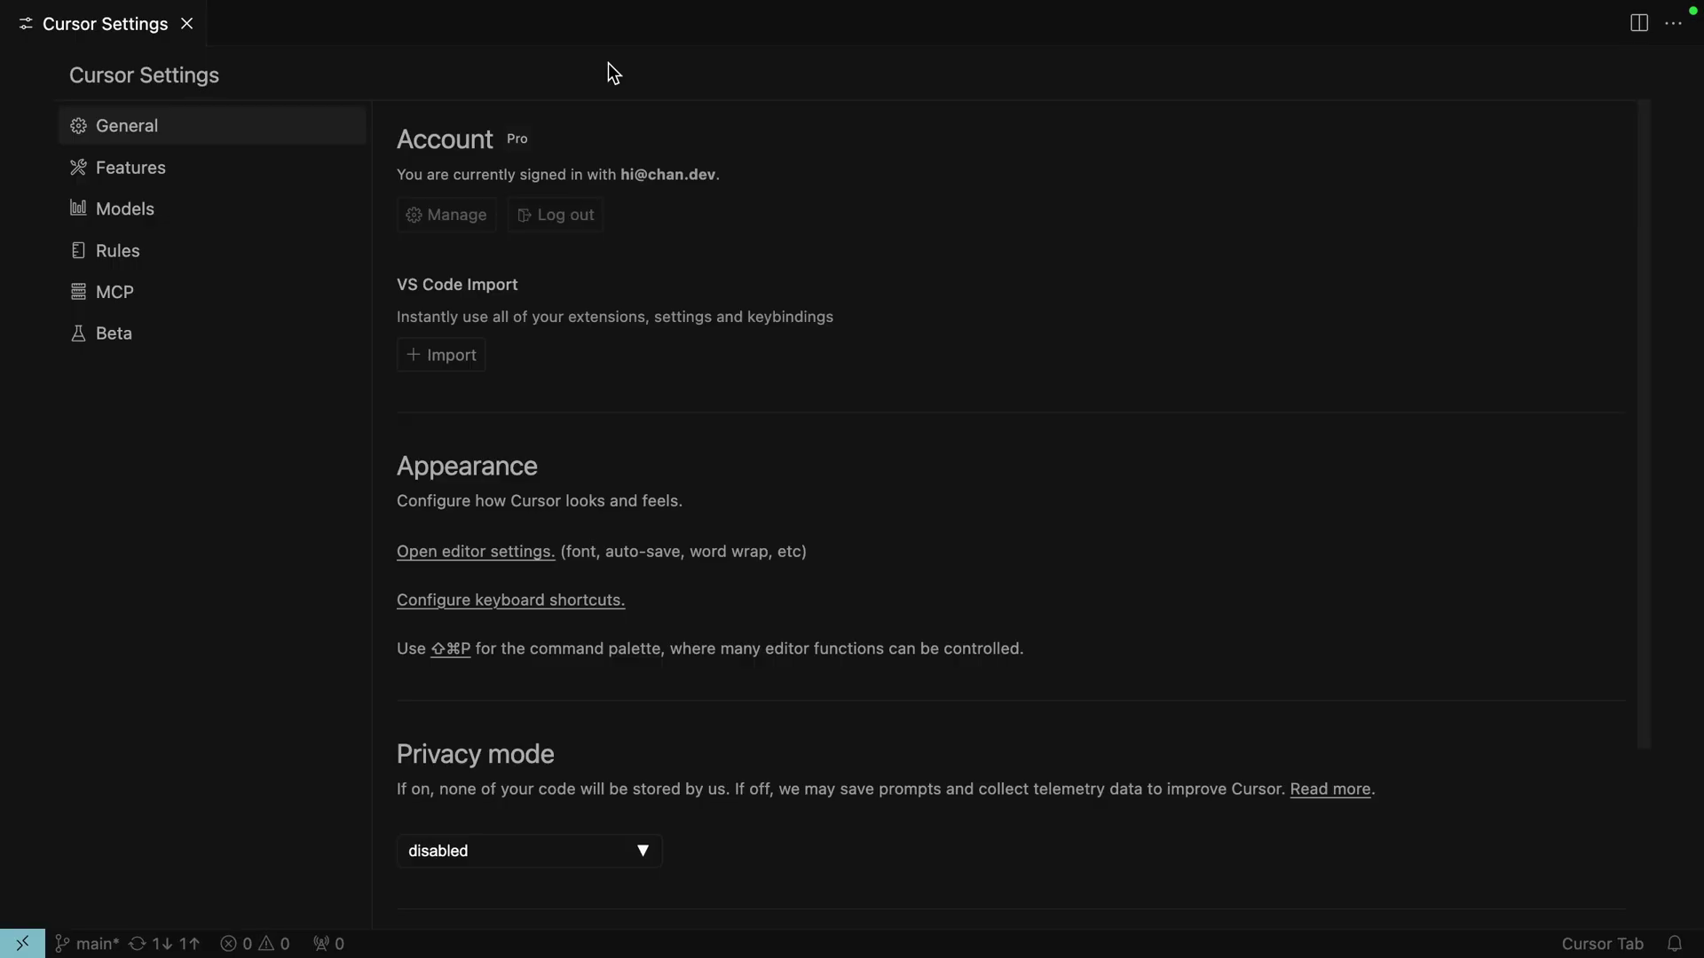
Add a global MCP server in mcp.json running npx mcp-remote against the worker's /sse URL
click(153, 305)
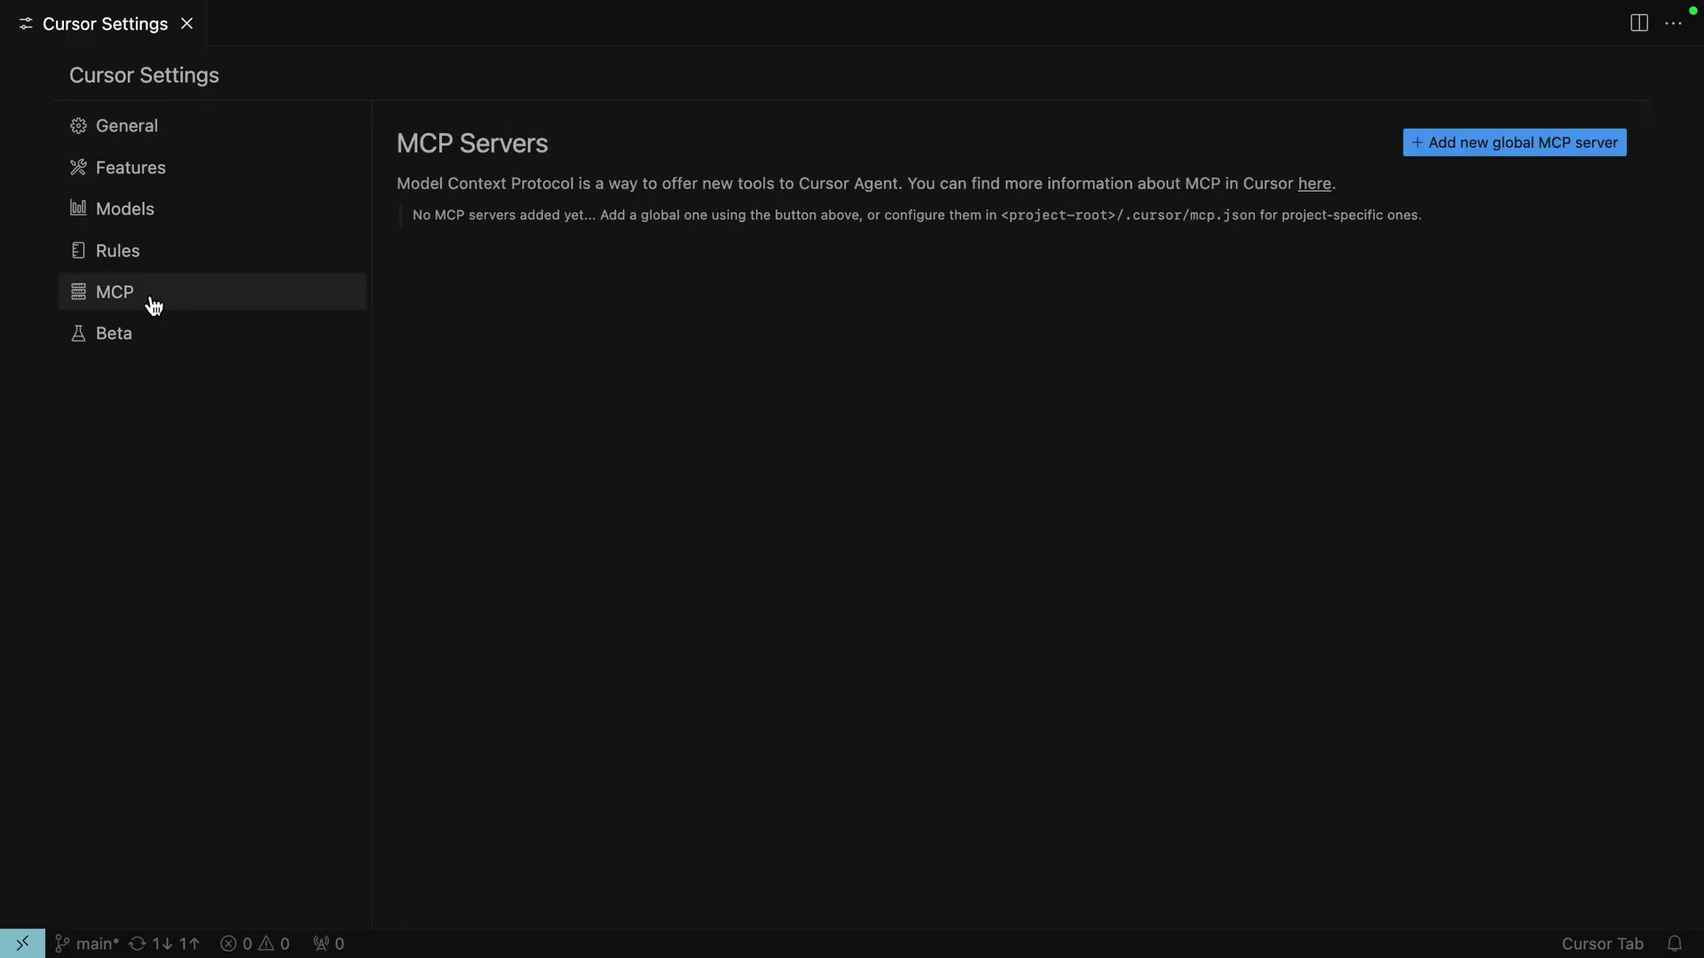
click(1532, 143)
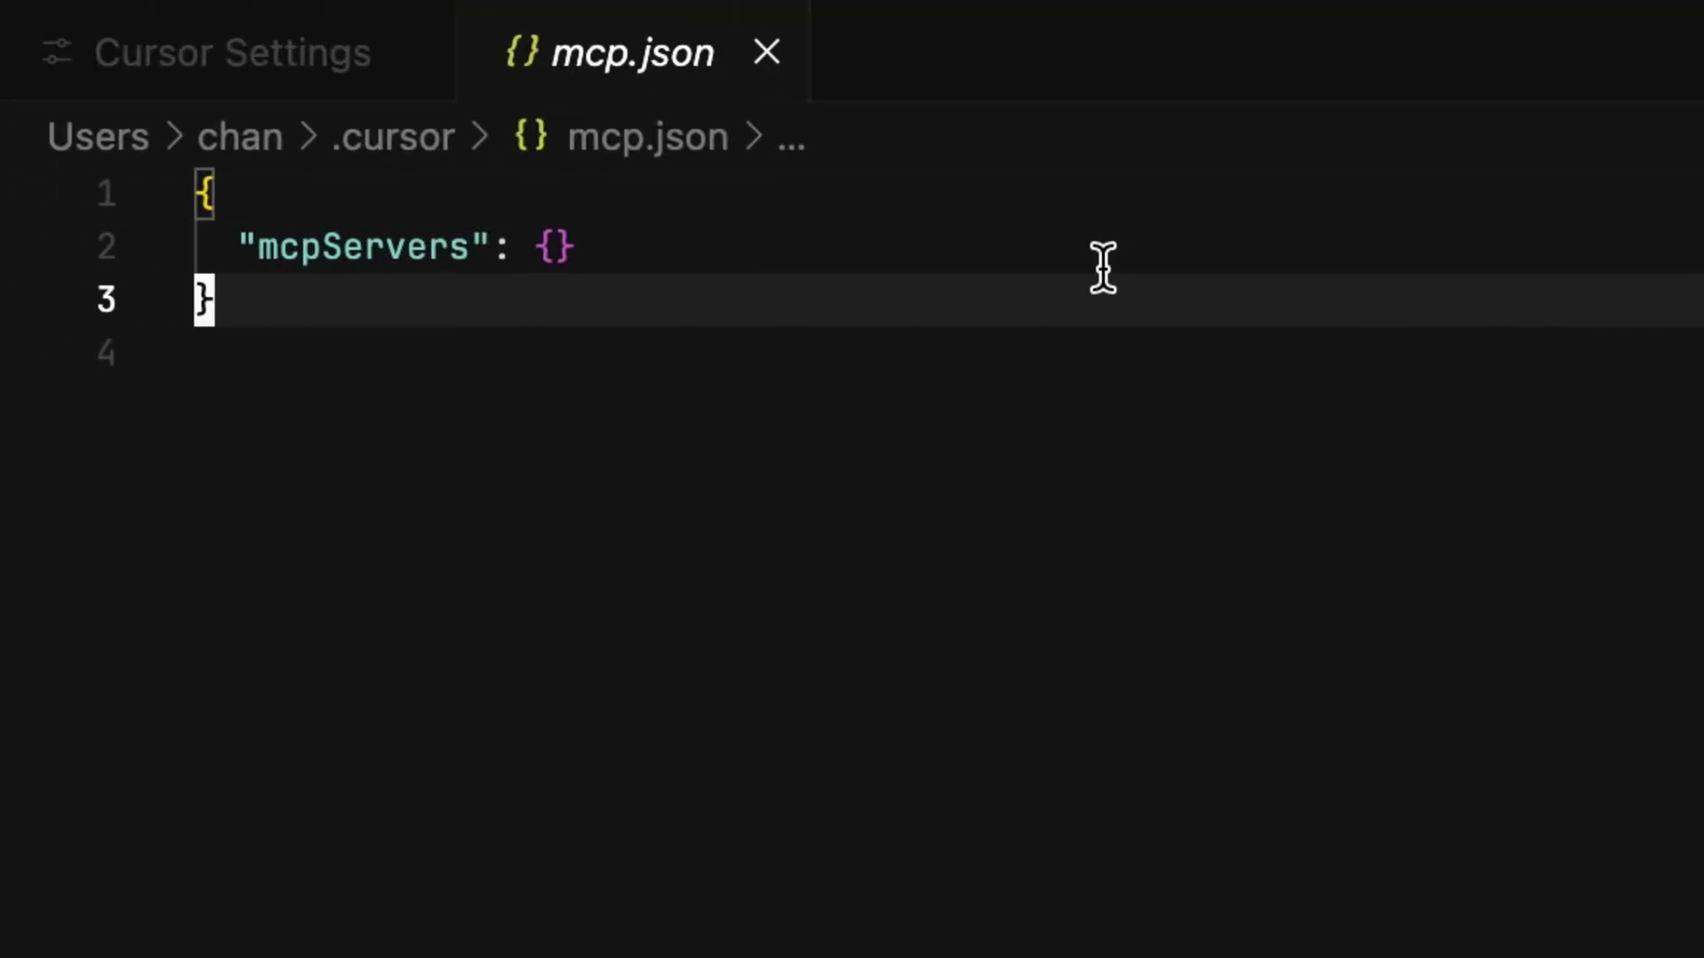
click(1100, 262)
key(Return)
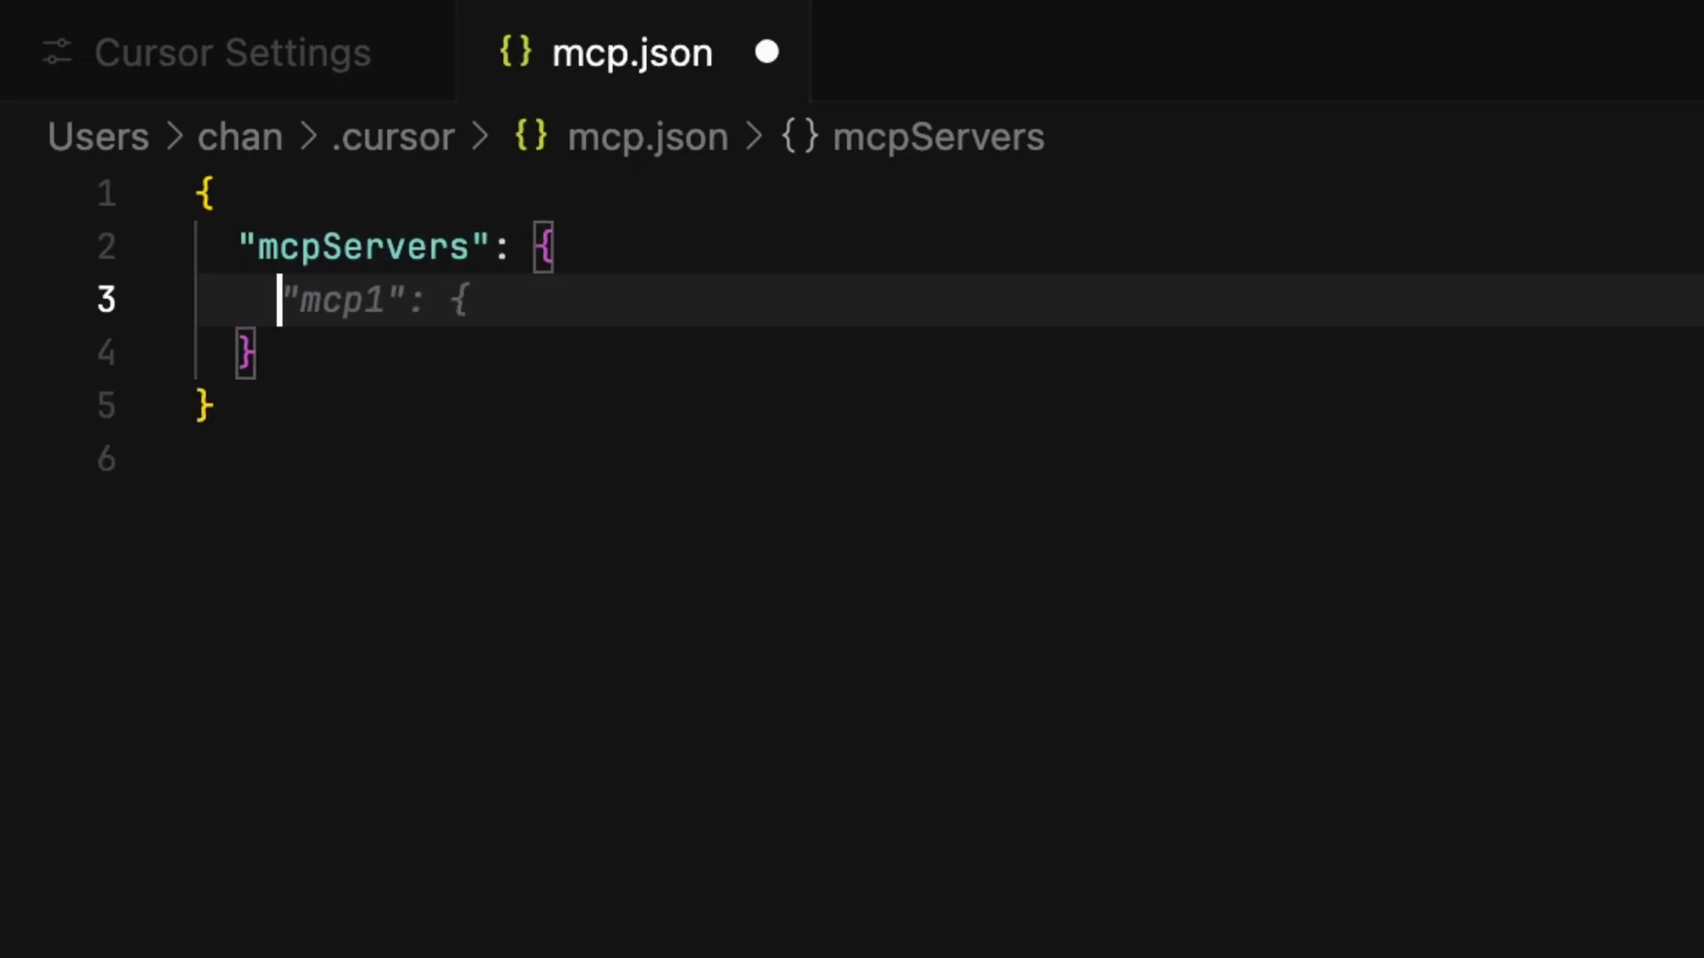
text("add": {   "command": "npx",   "args": [     "mcp-remote",     "https://remote-mcp-authkit.chantastic.workers.dev/sse"   ] })
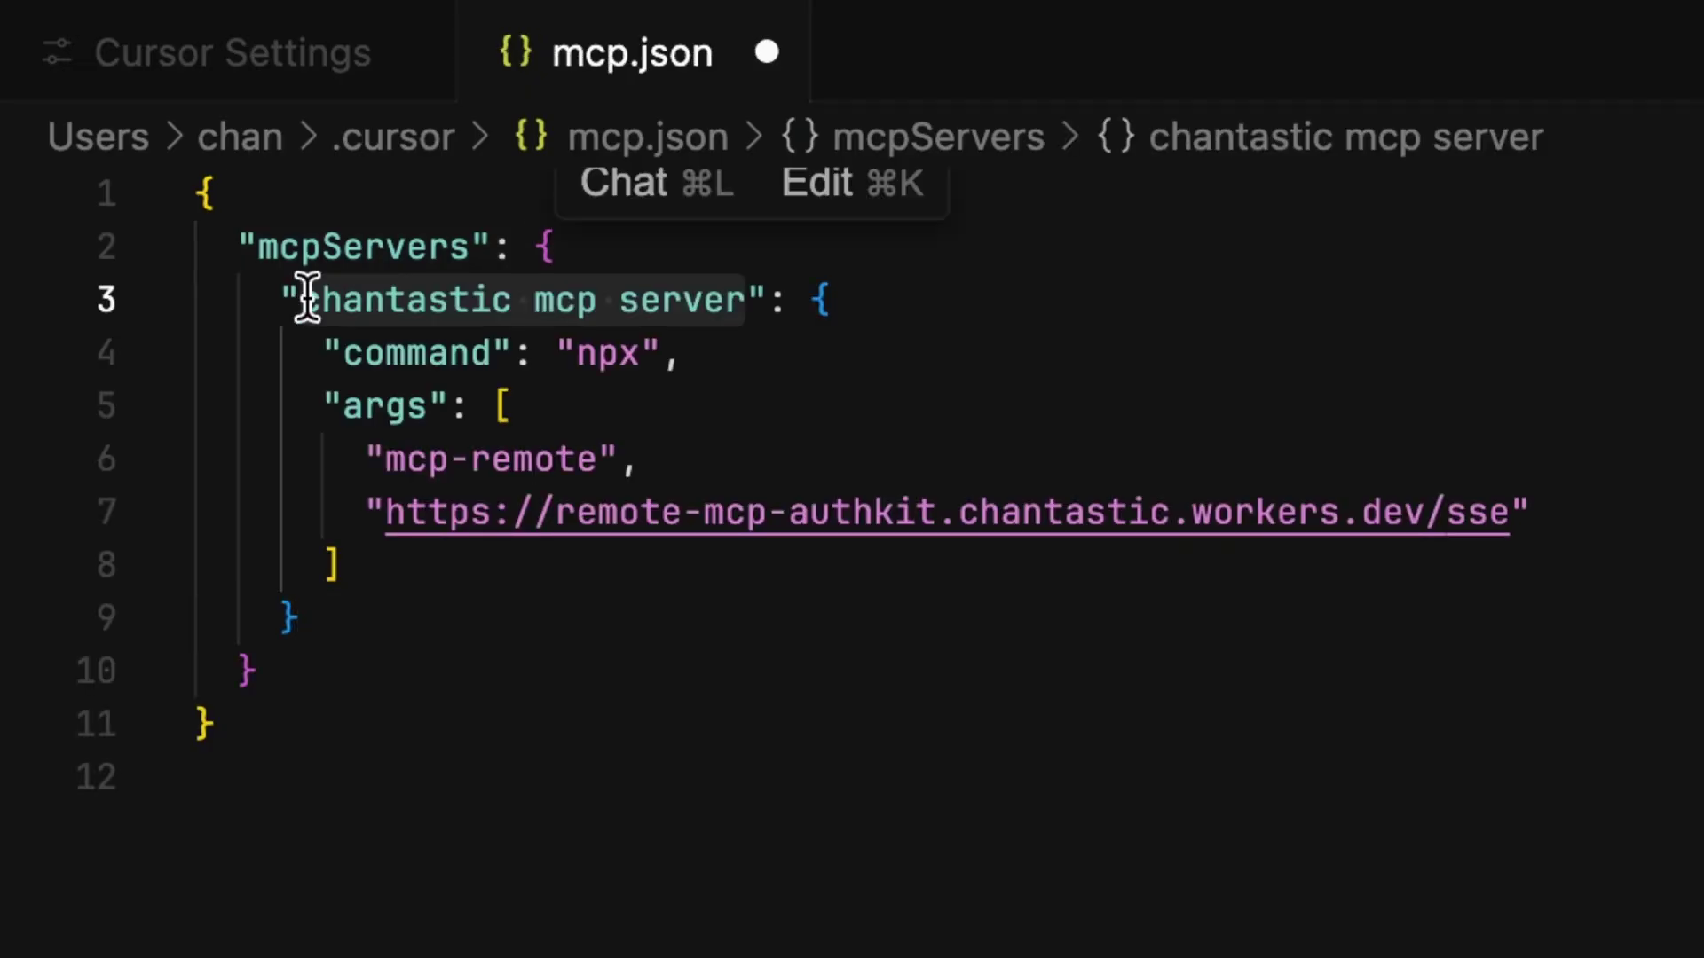
drag(343, 353, 707, 349)
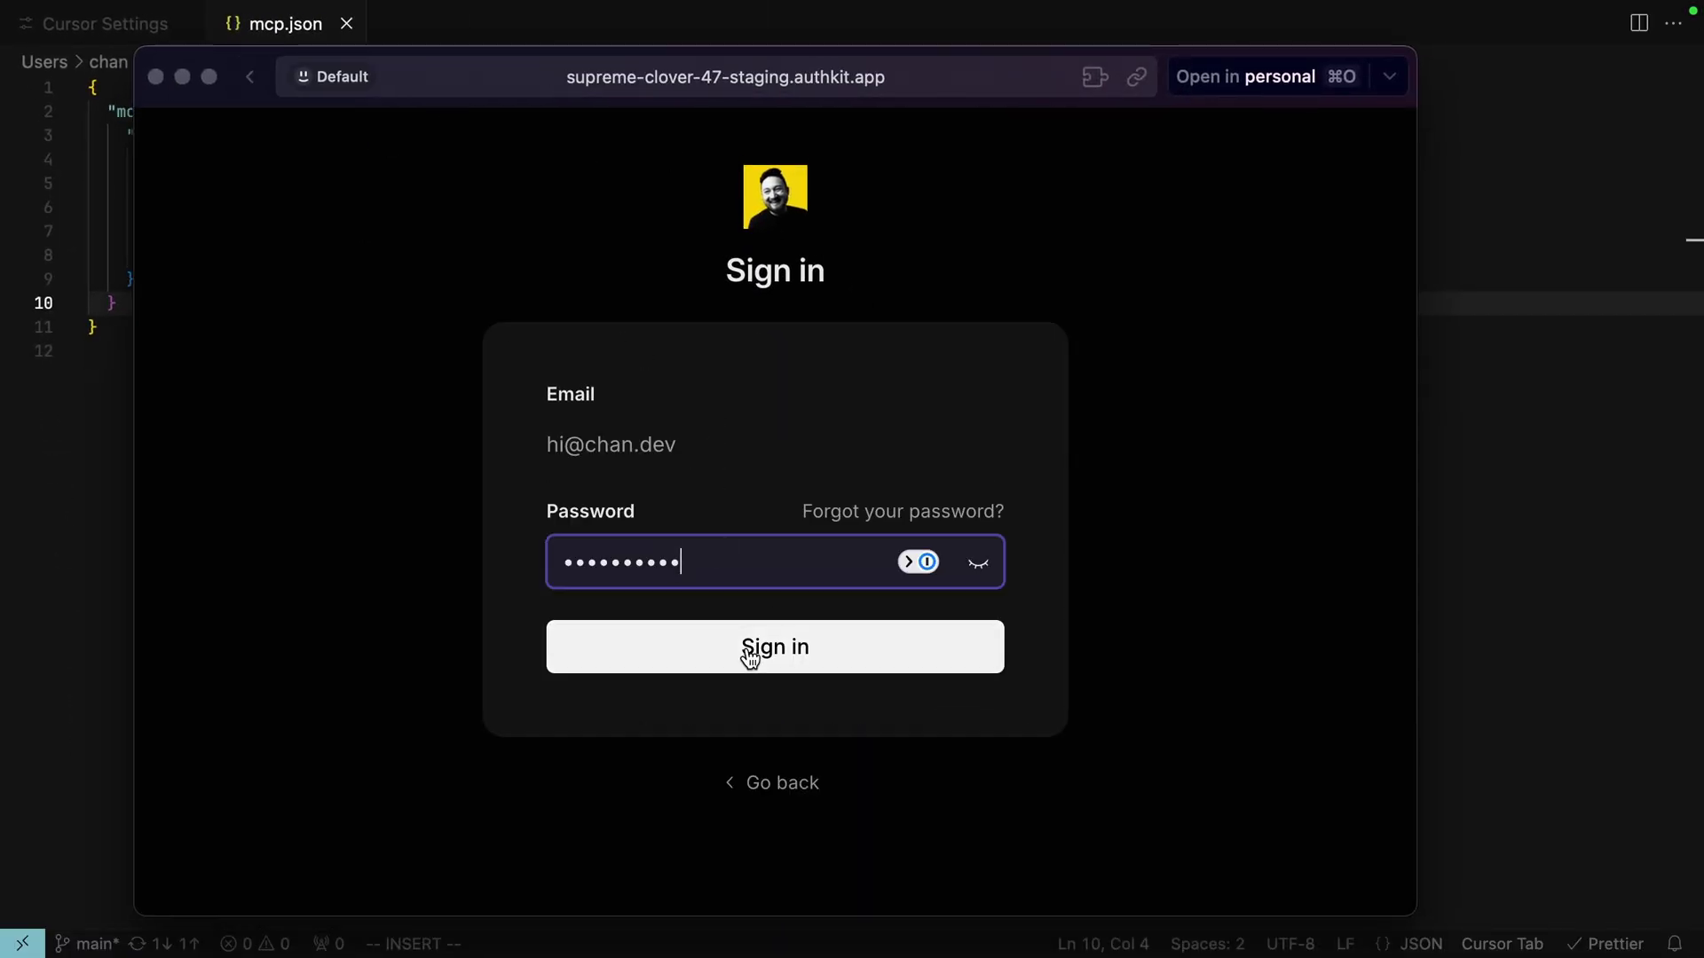
Sign in to AuthKit for Cursor's mcp-remote and confirm the Authorization successful message
click(748, 652)
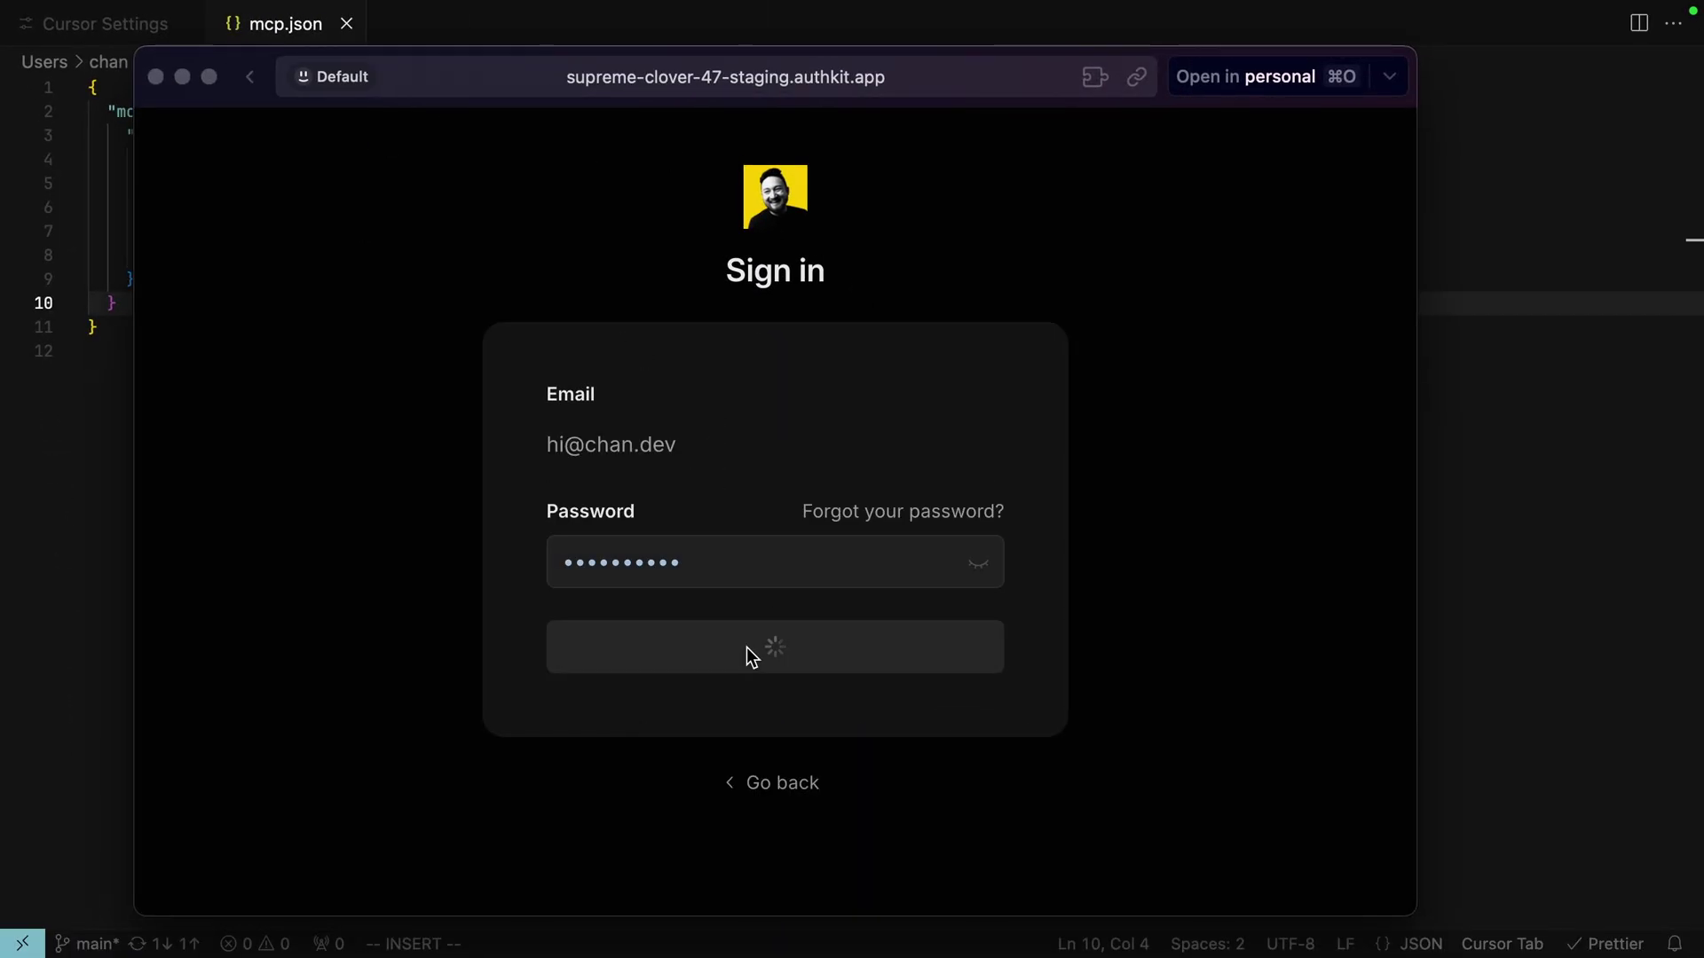
double_click(191, 131)
drag(191, 131, 728, 129)
click(825, 138)
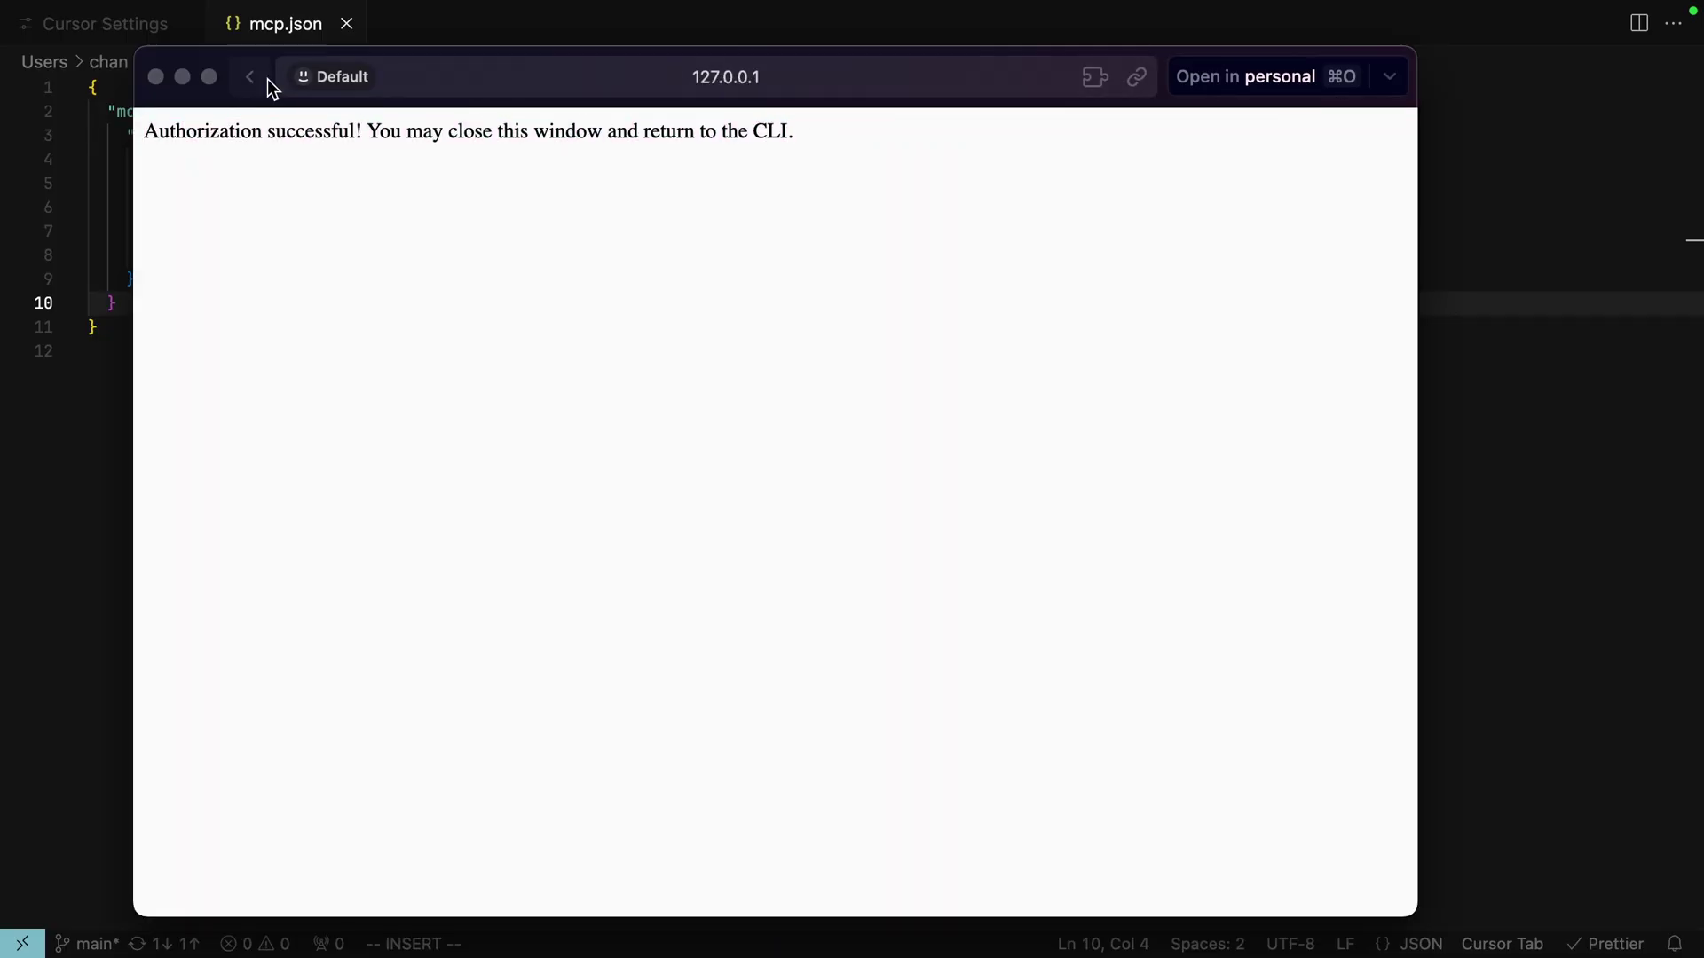
click(155, 78)
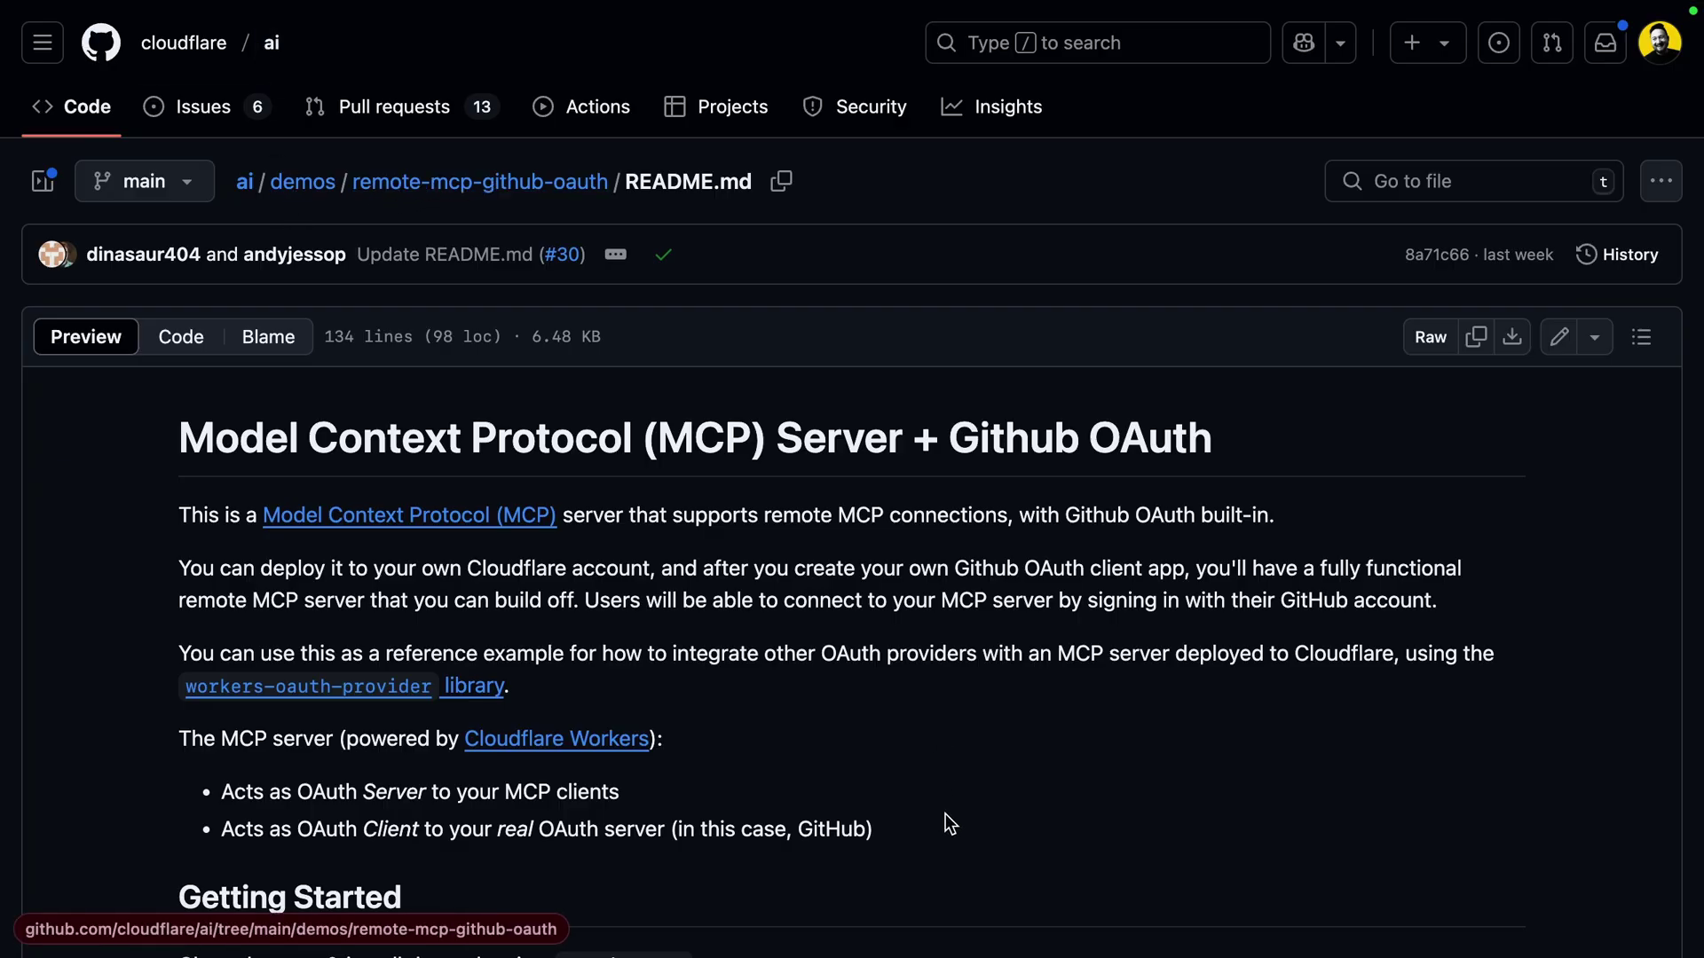
Scroll the README down to the Claude Desktop mcpServers configuration example
scroll(946, 821, down, 15)
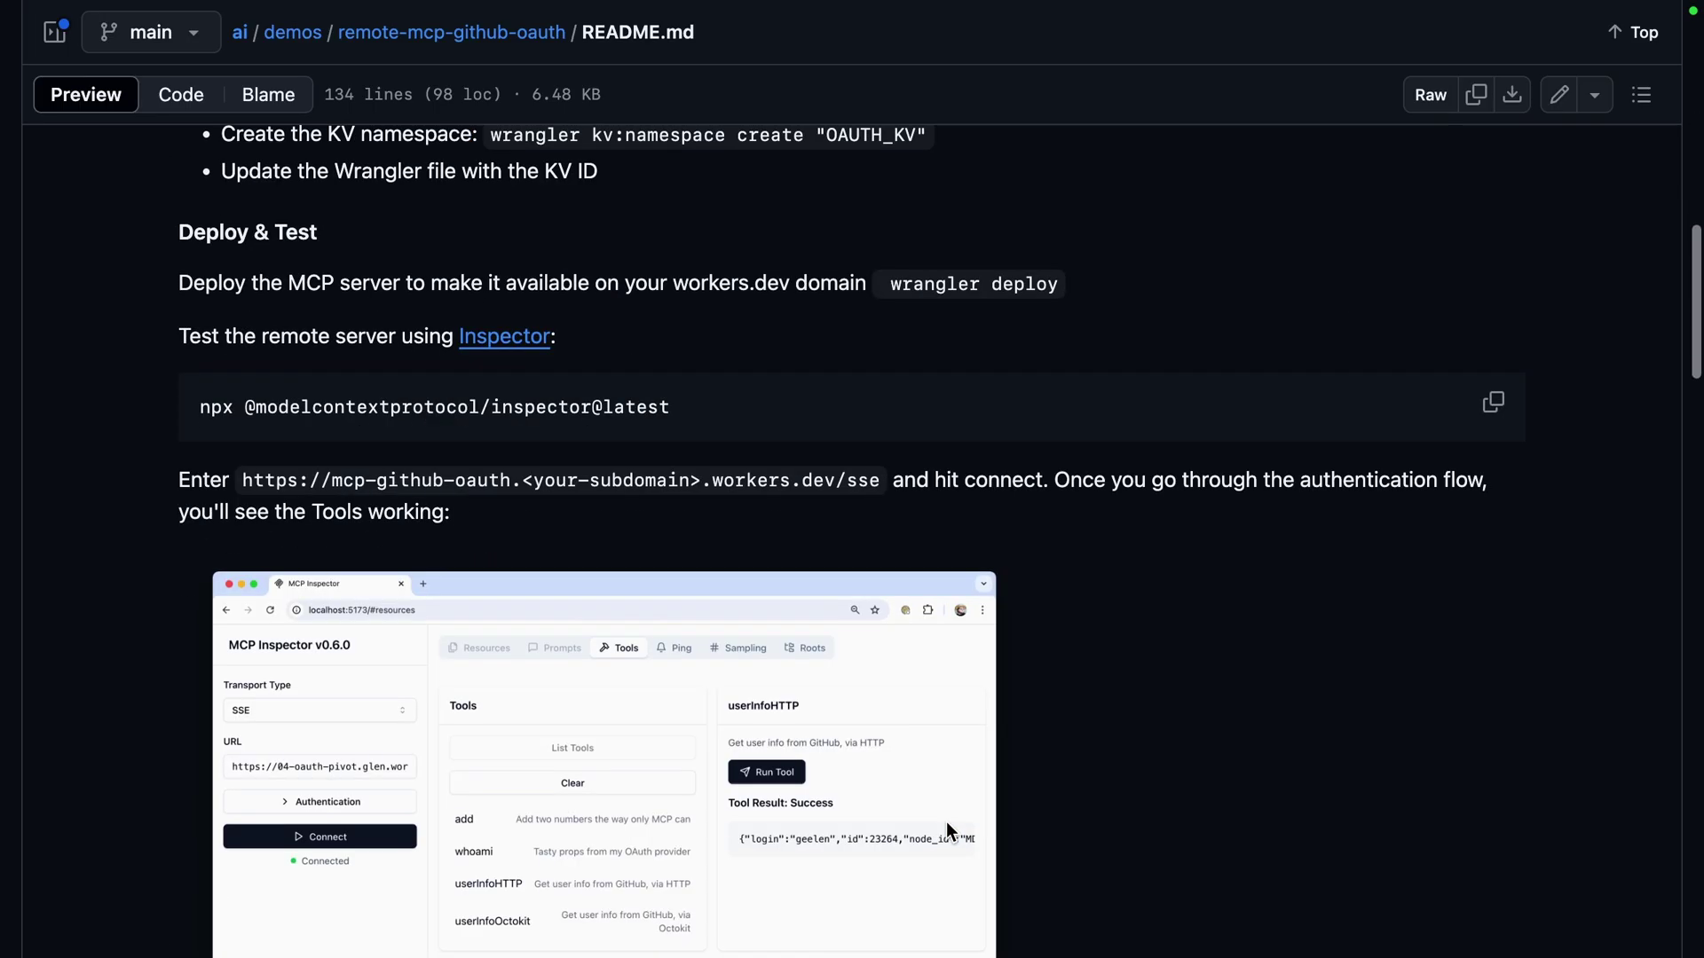
scroll(946, 822, down, 10)
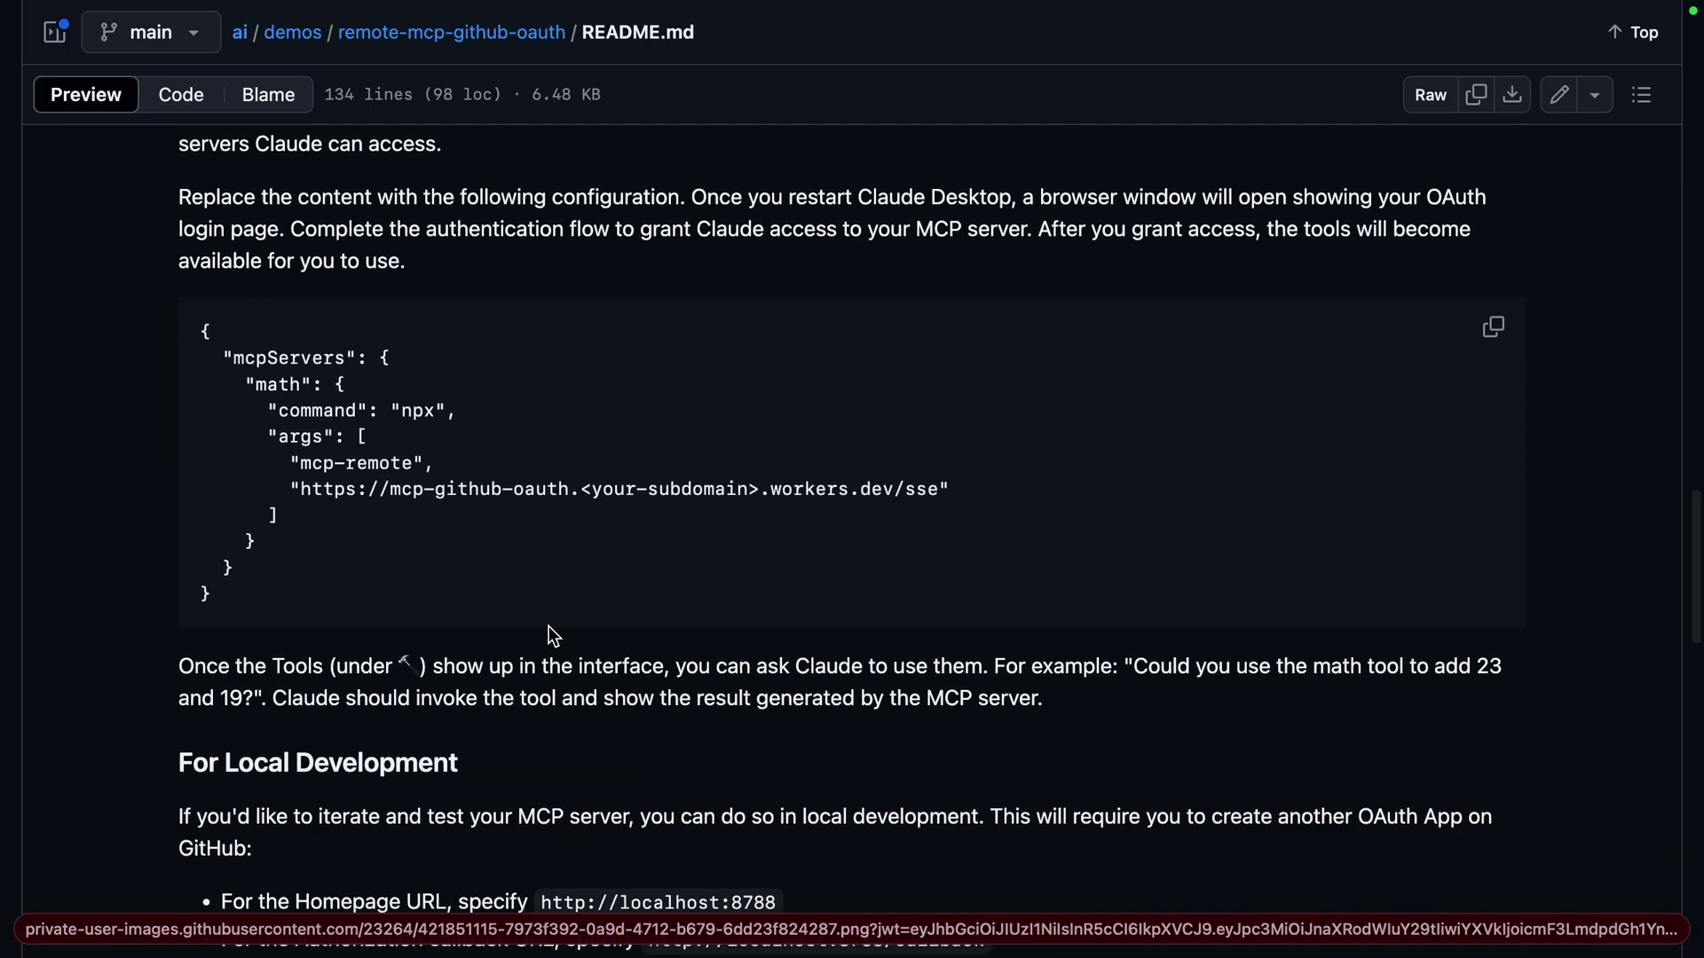